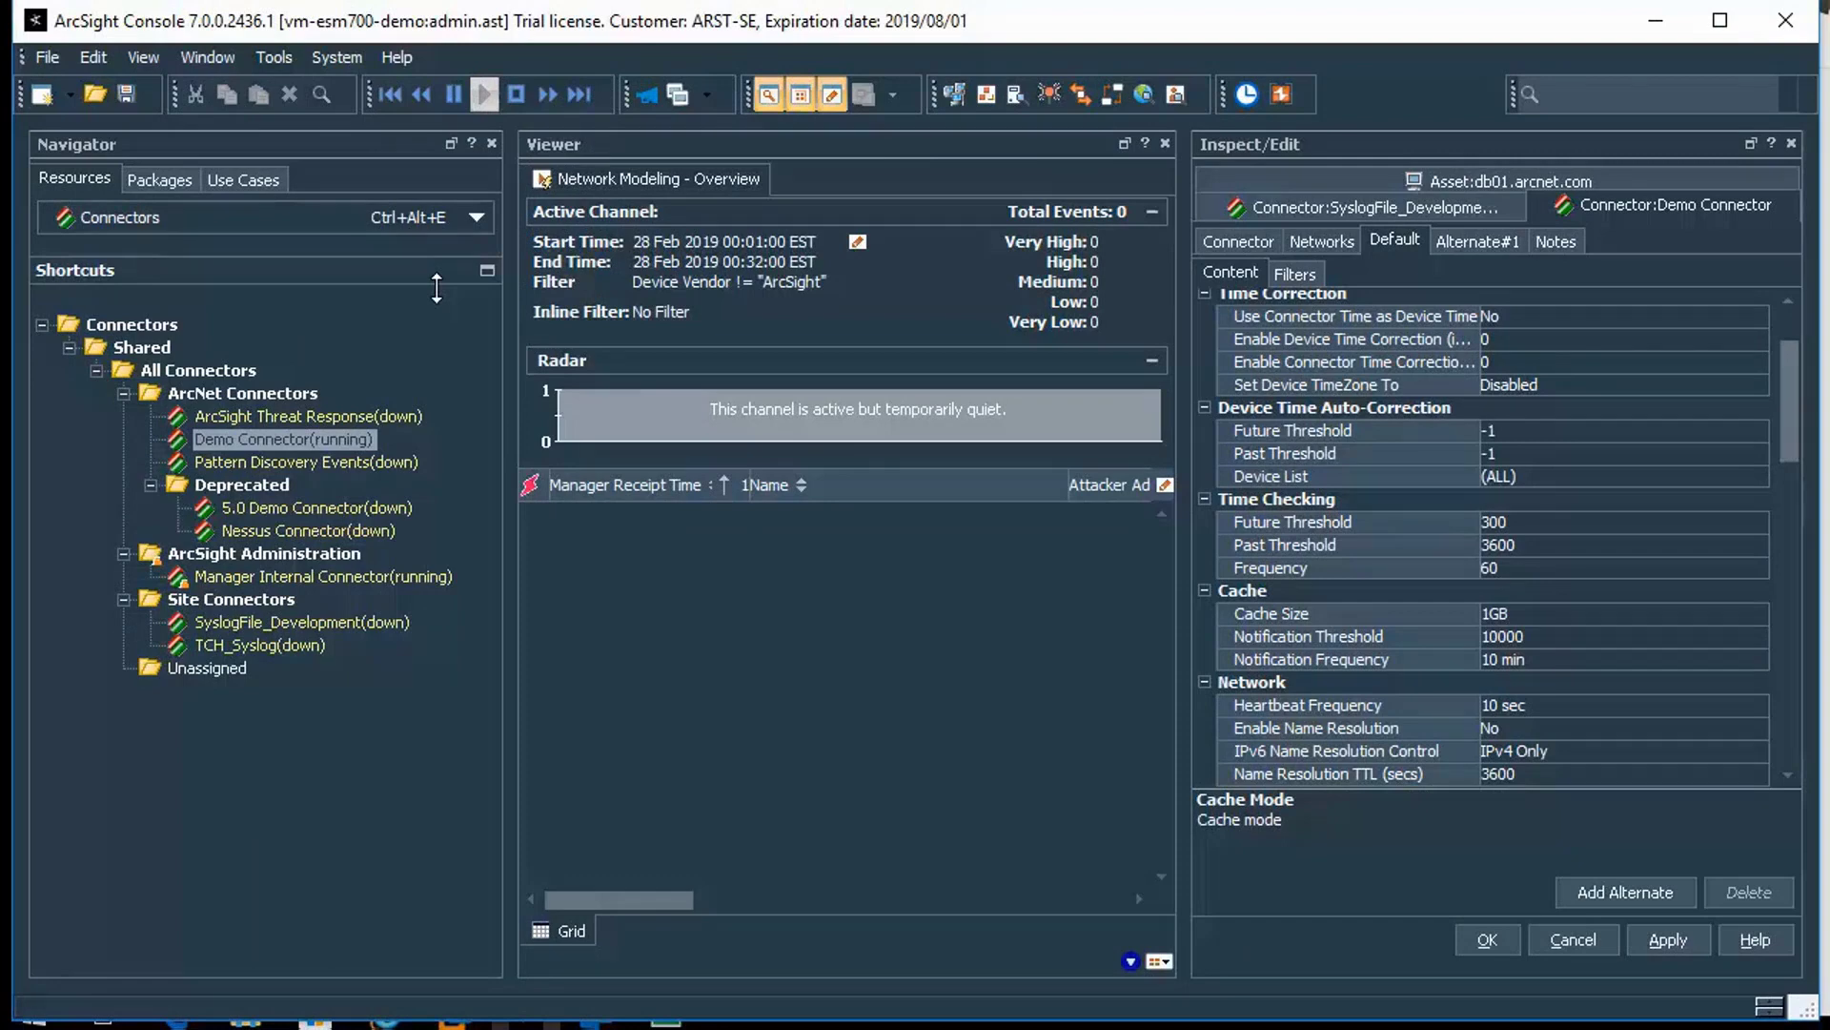
Step: Expand the Navigator's resource-type dropdown next to Connectors
click(477, 217)
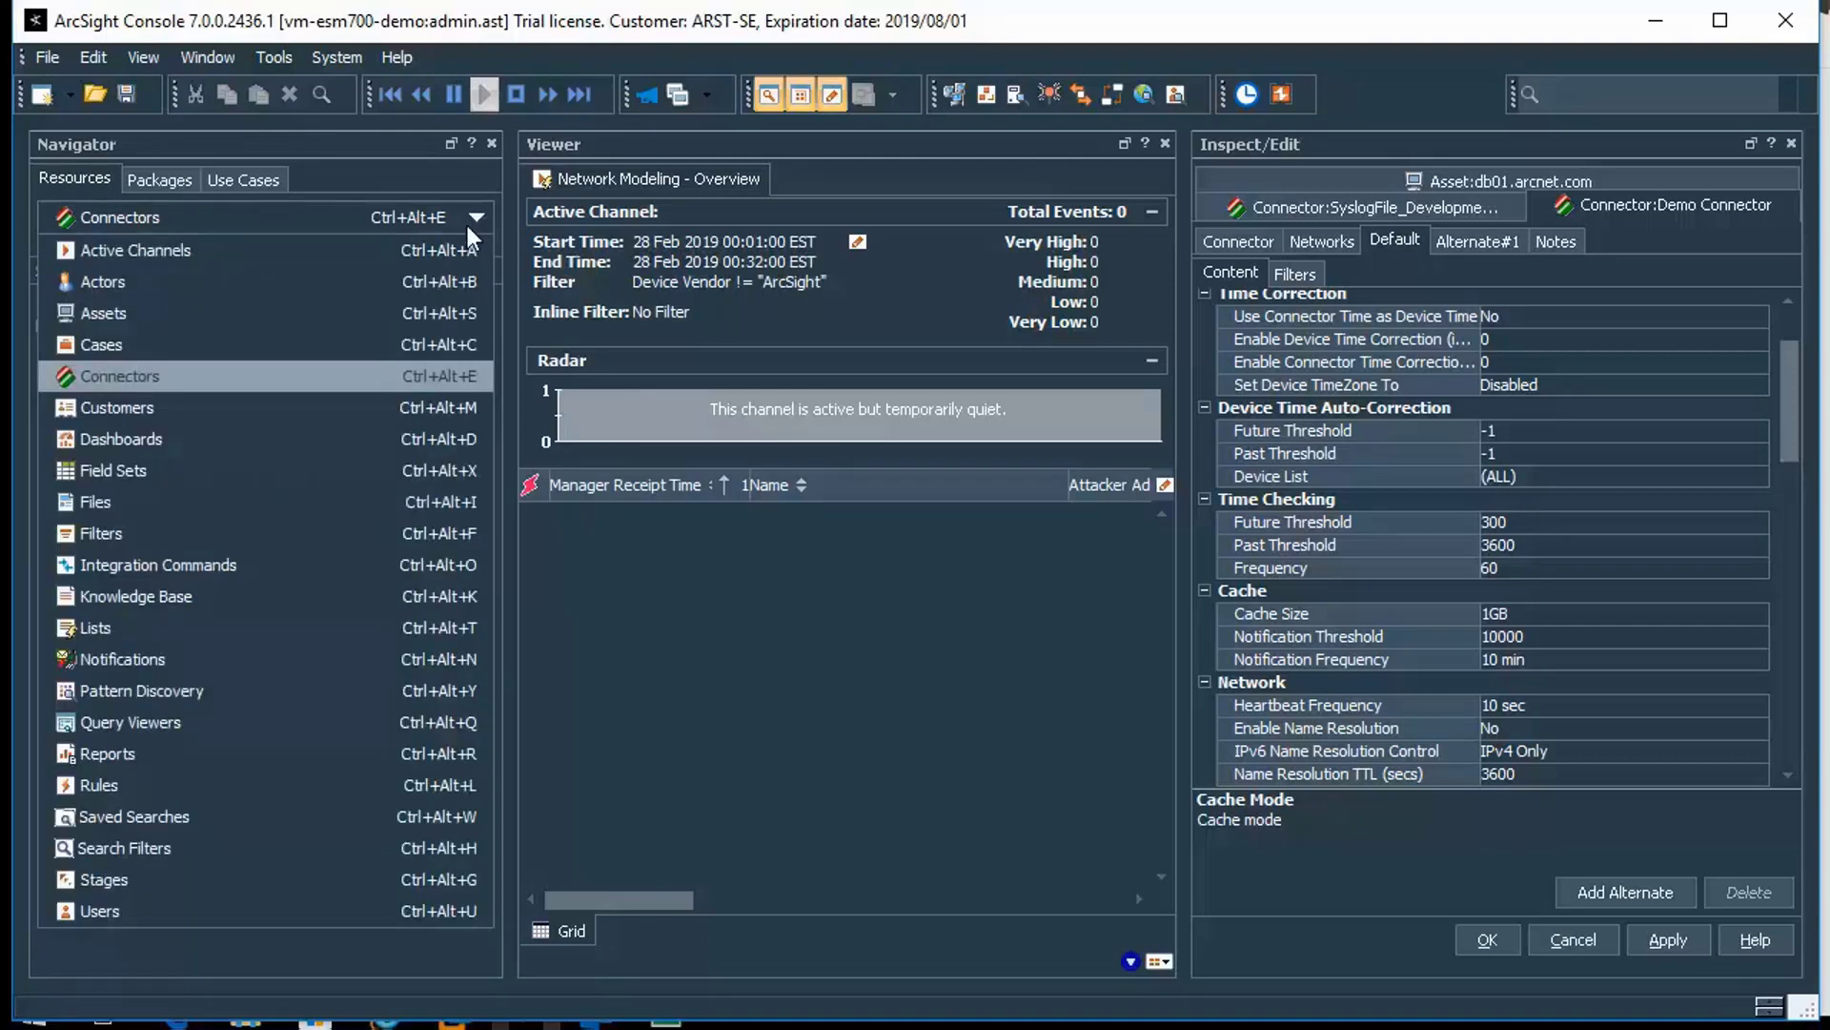
Step: Switch the Navigator to Customers, open arcnet, and show its networks ArcNet and ArcNet-Retail
click(167, 408)
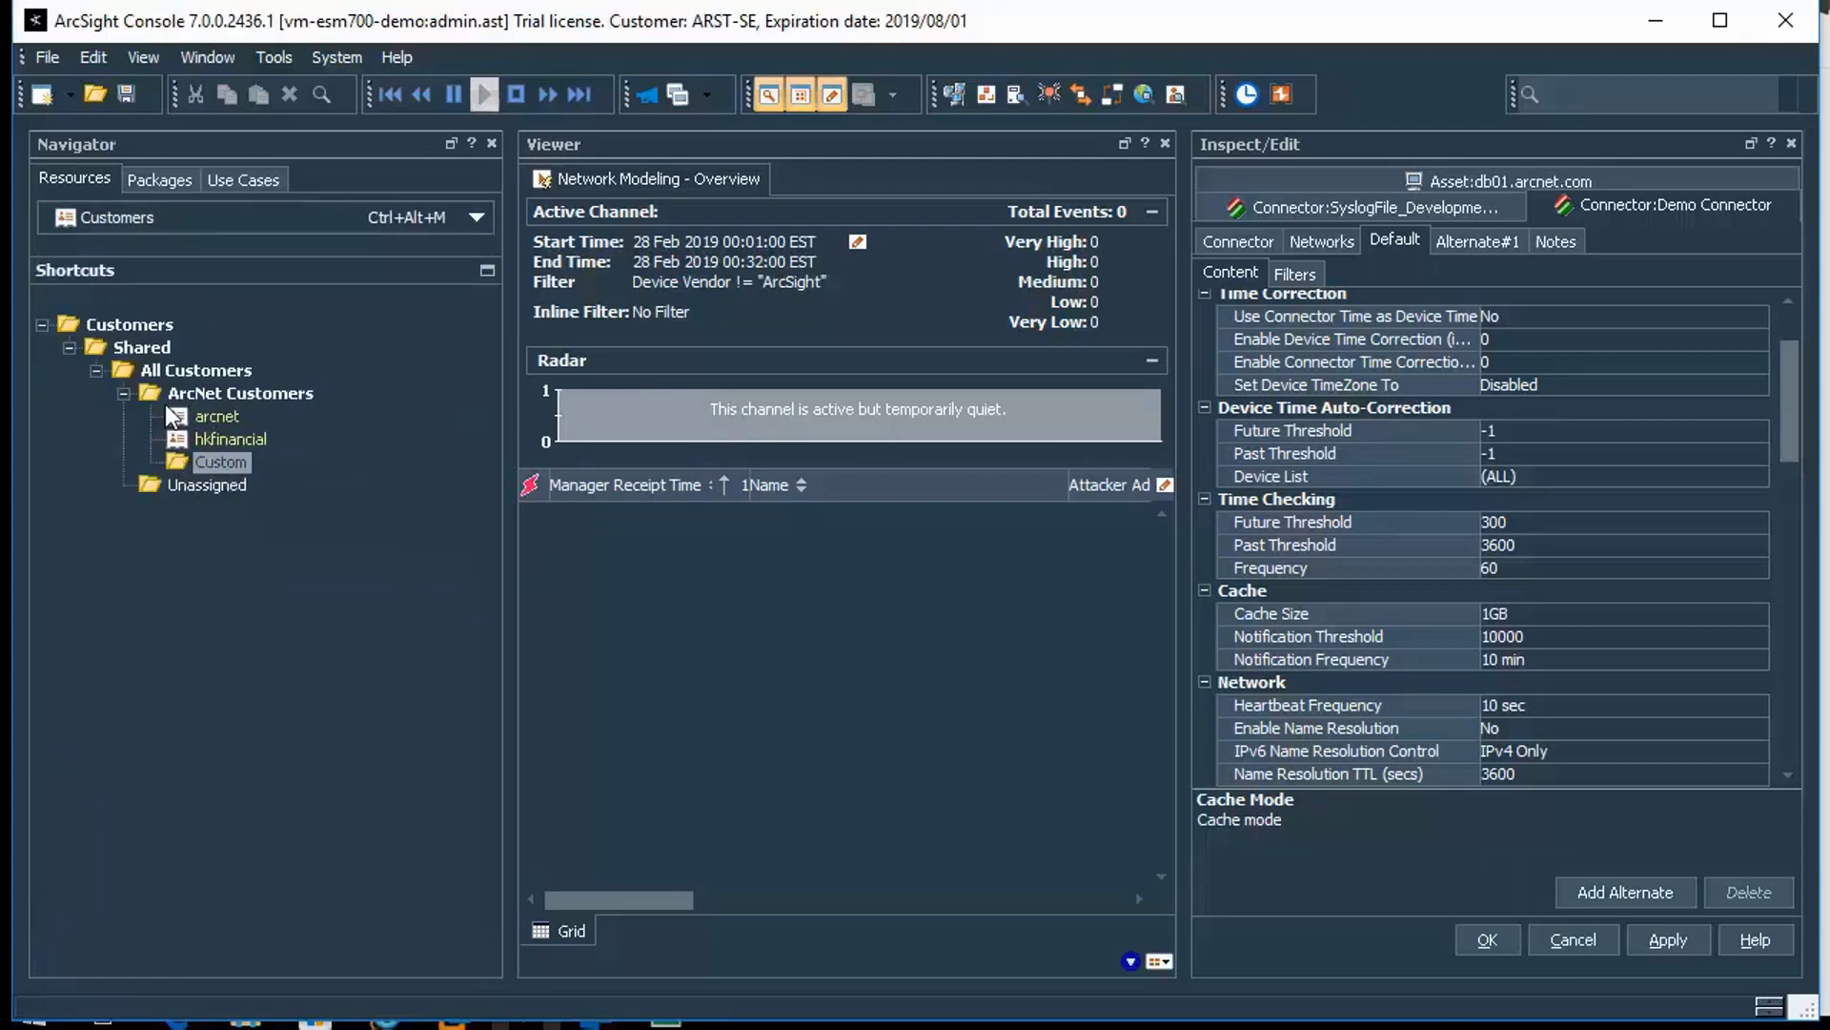
click(210, 418)
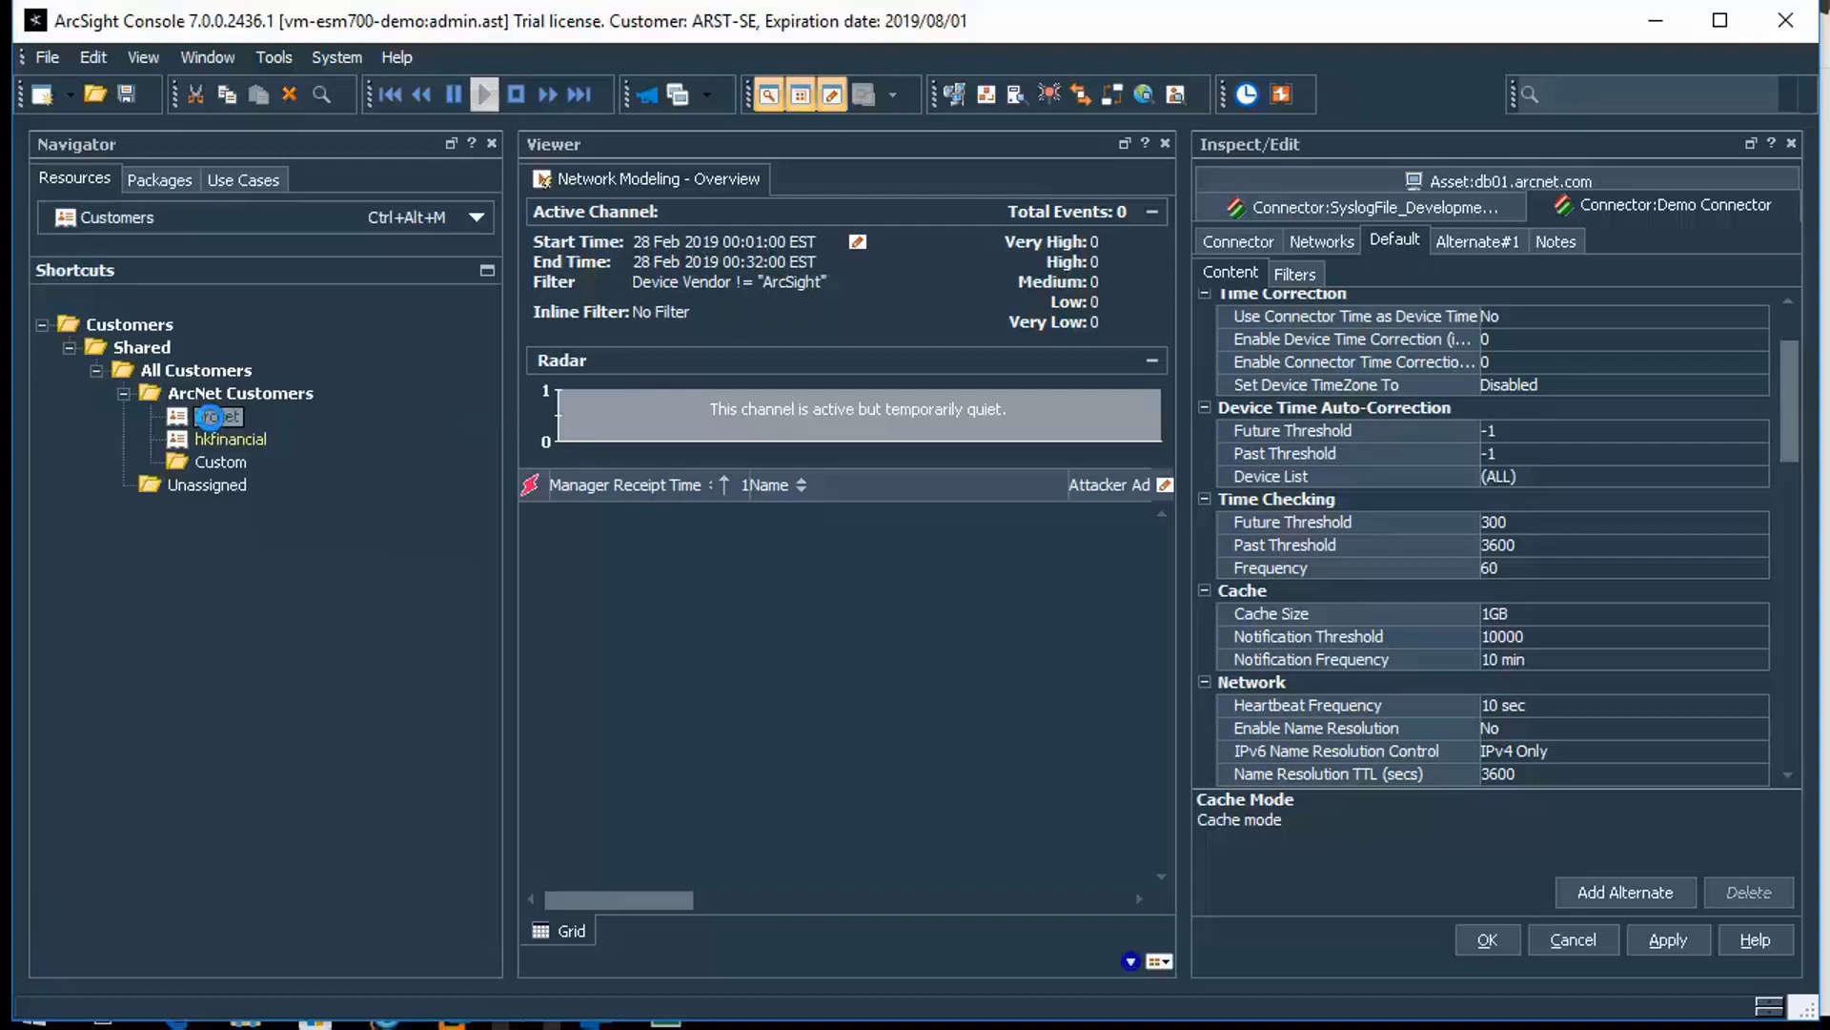
double_click(210, 417)
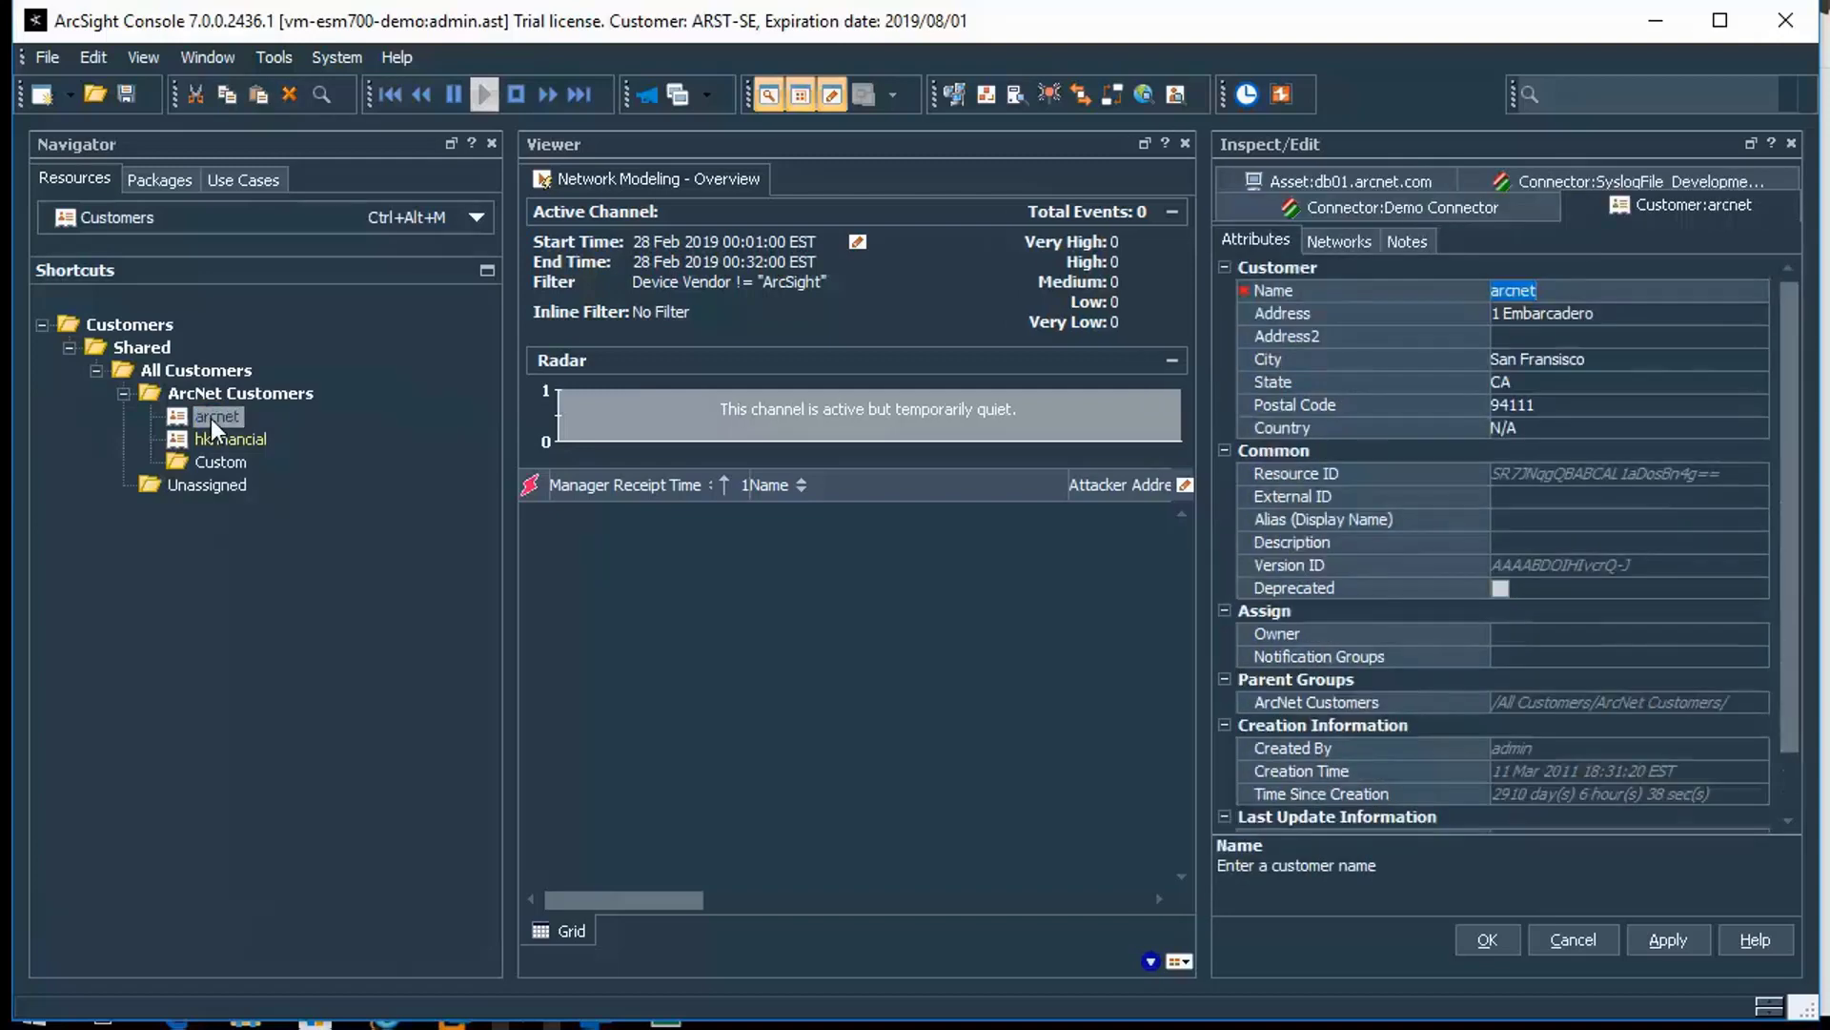
click(209, 419)
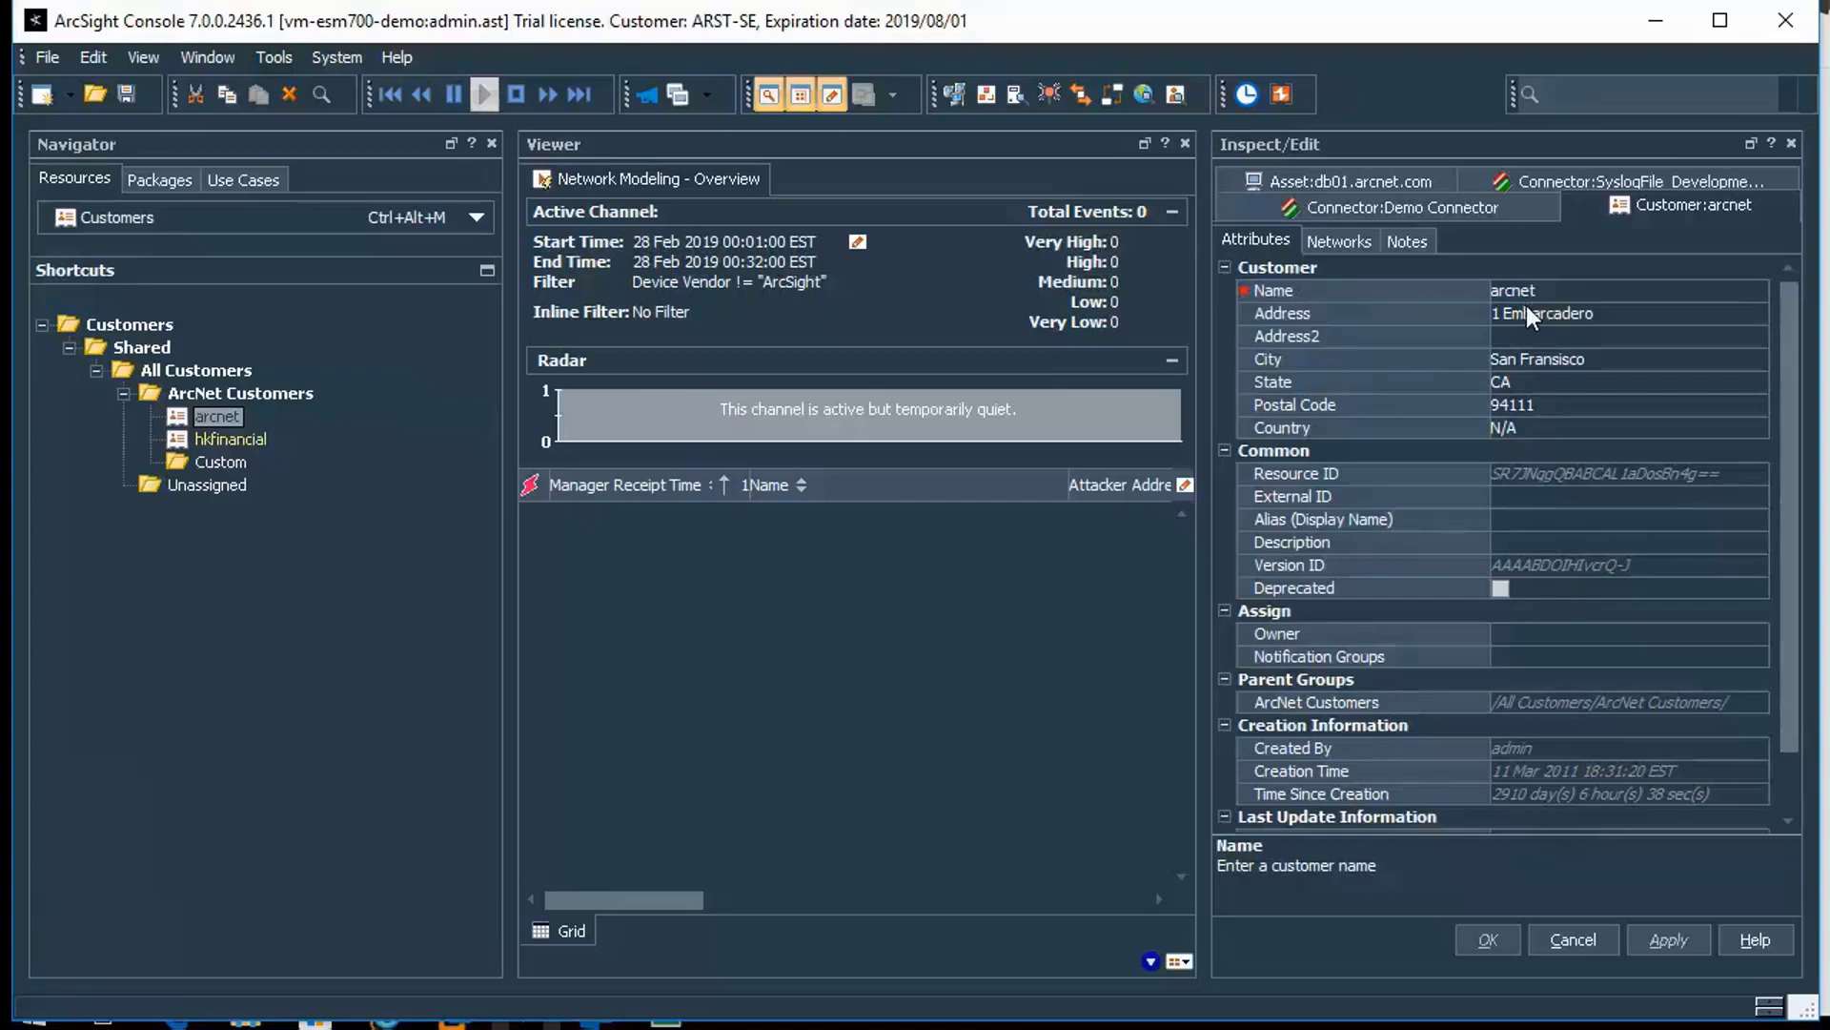
click(1335, 242)
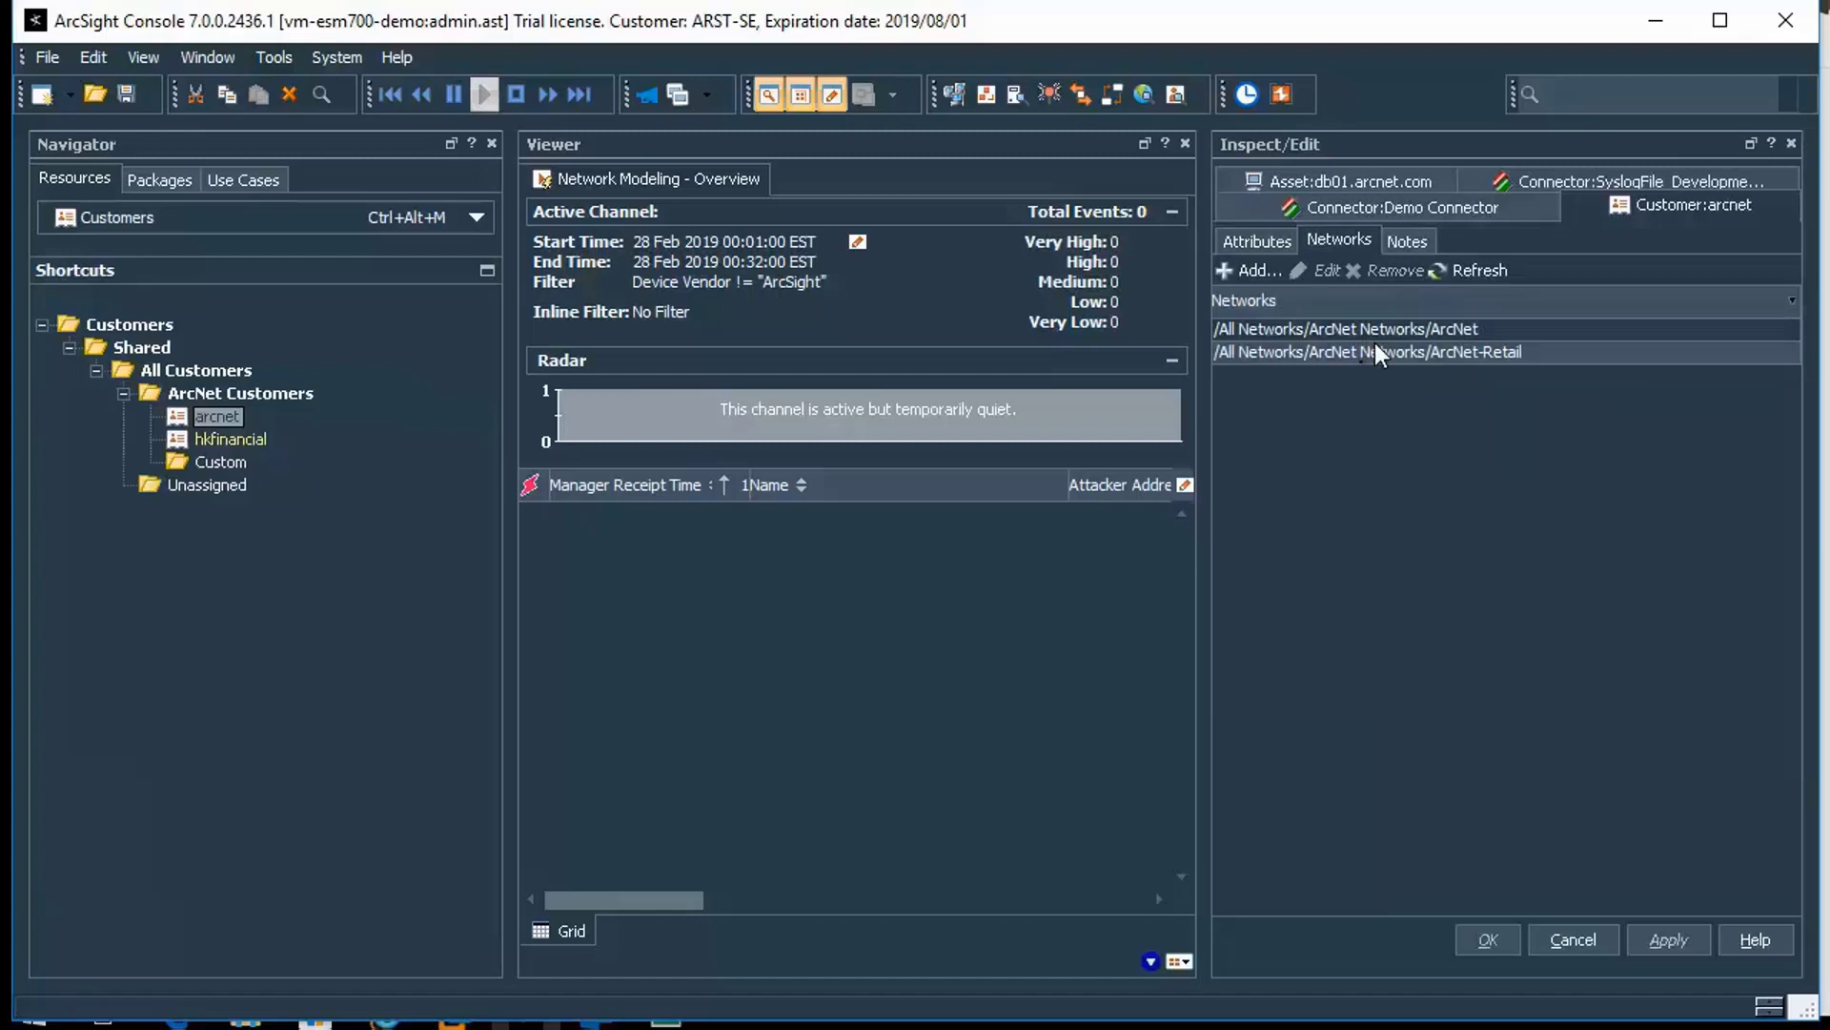
click(1399, 244)
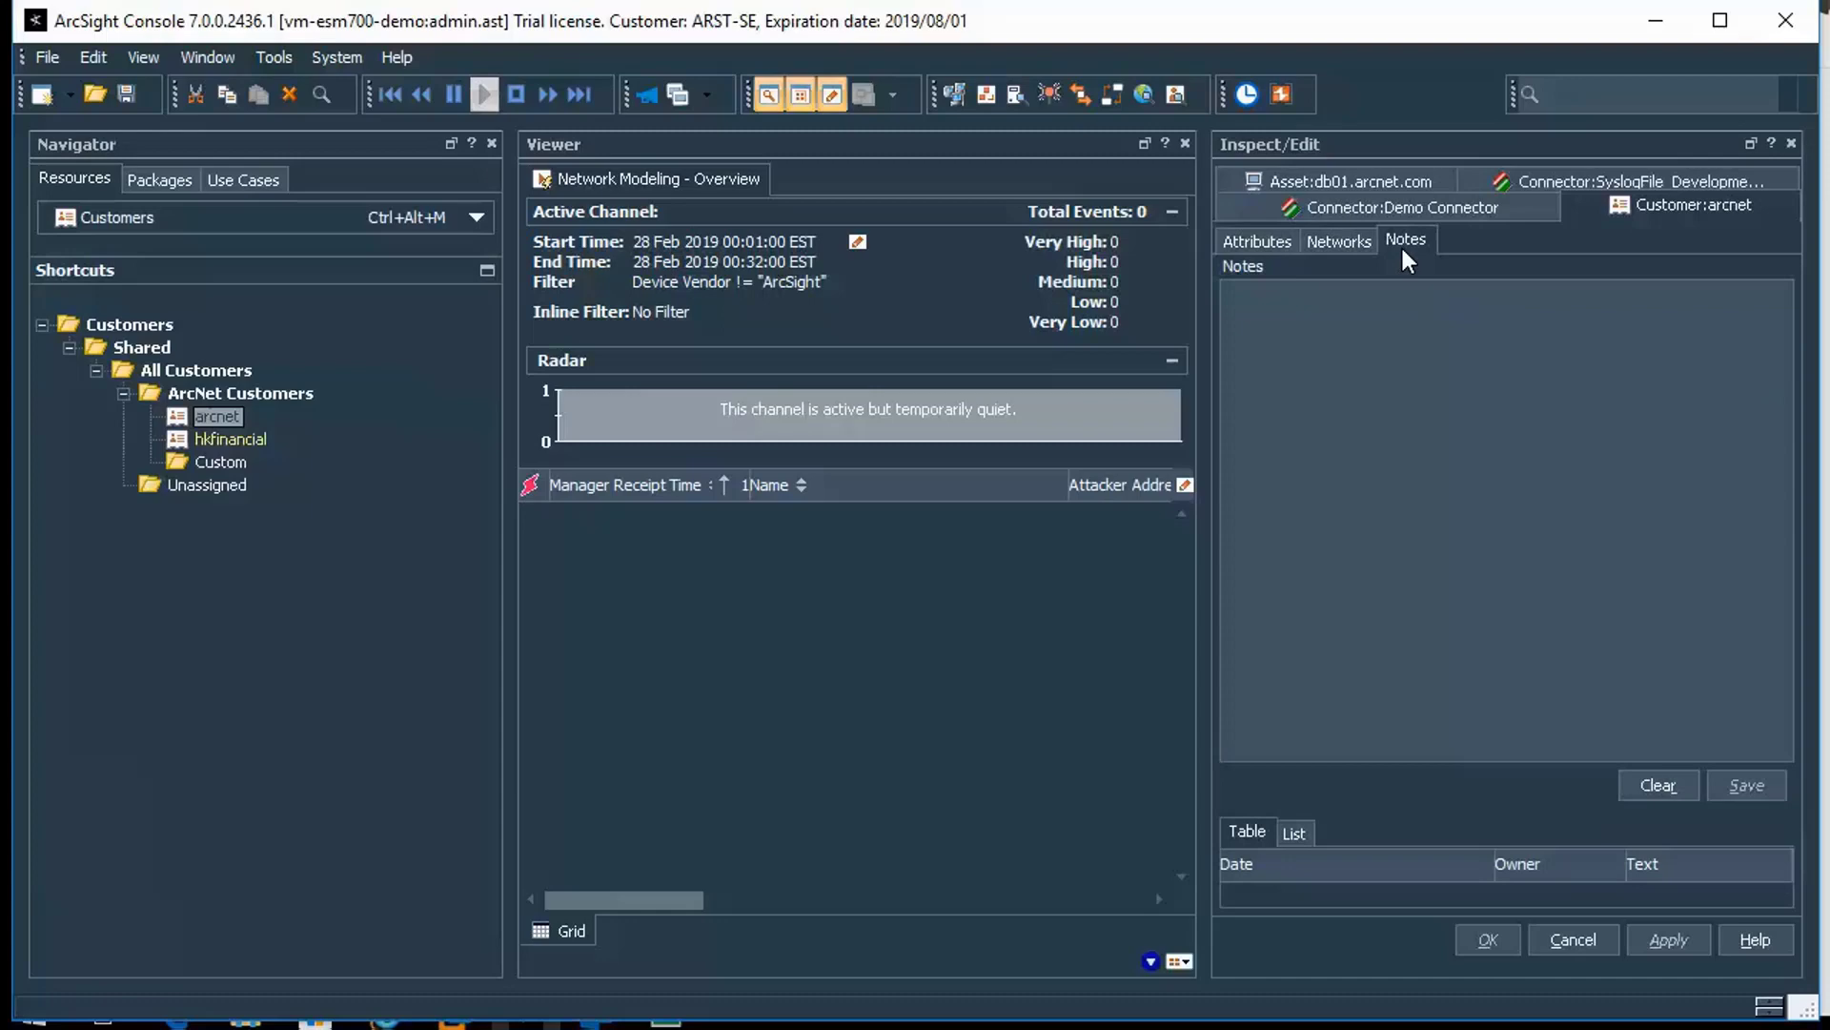
click(1339, 242)
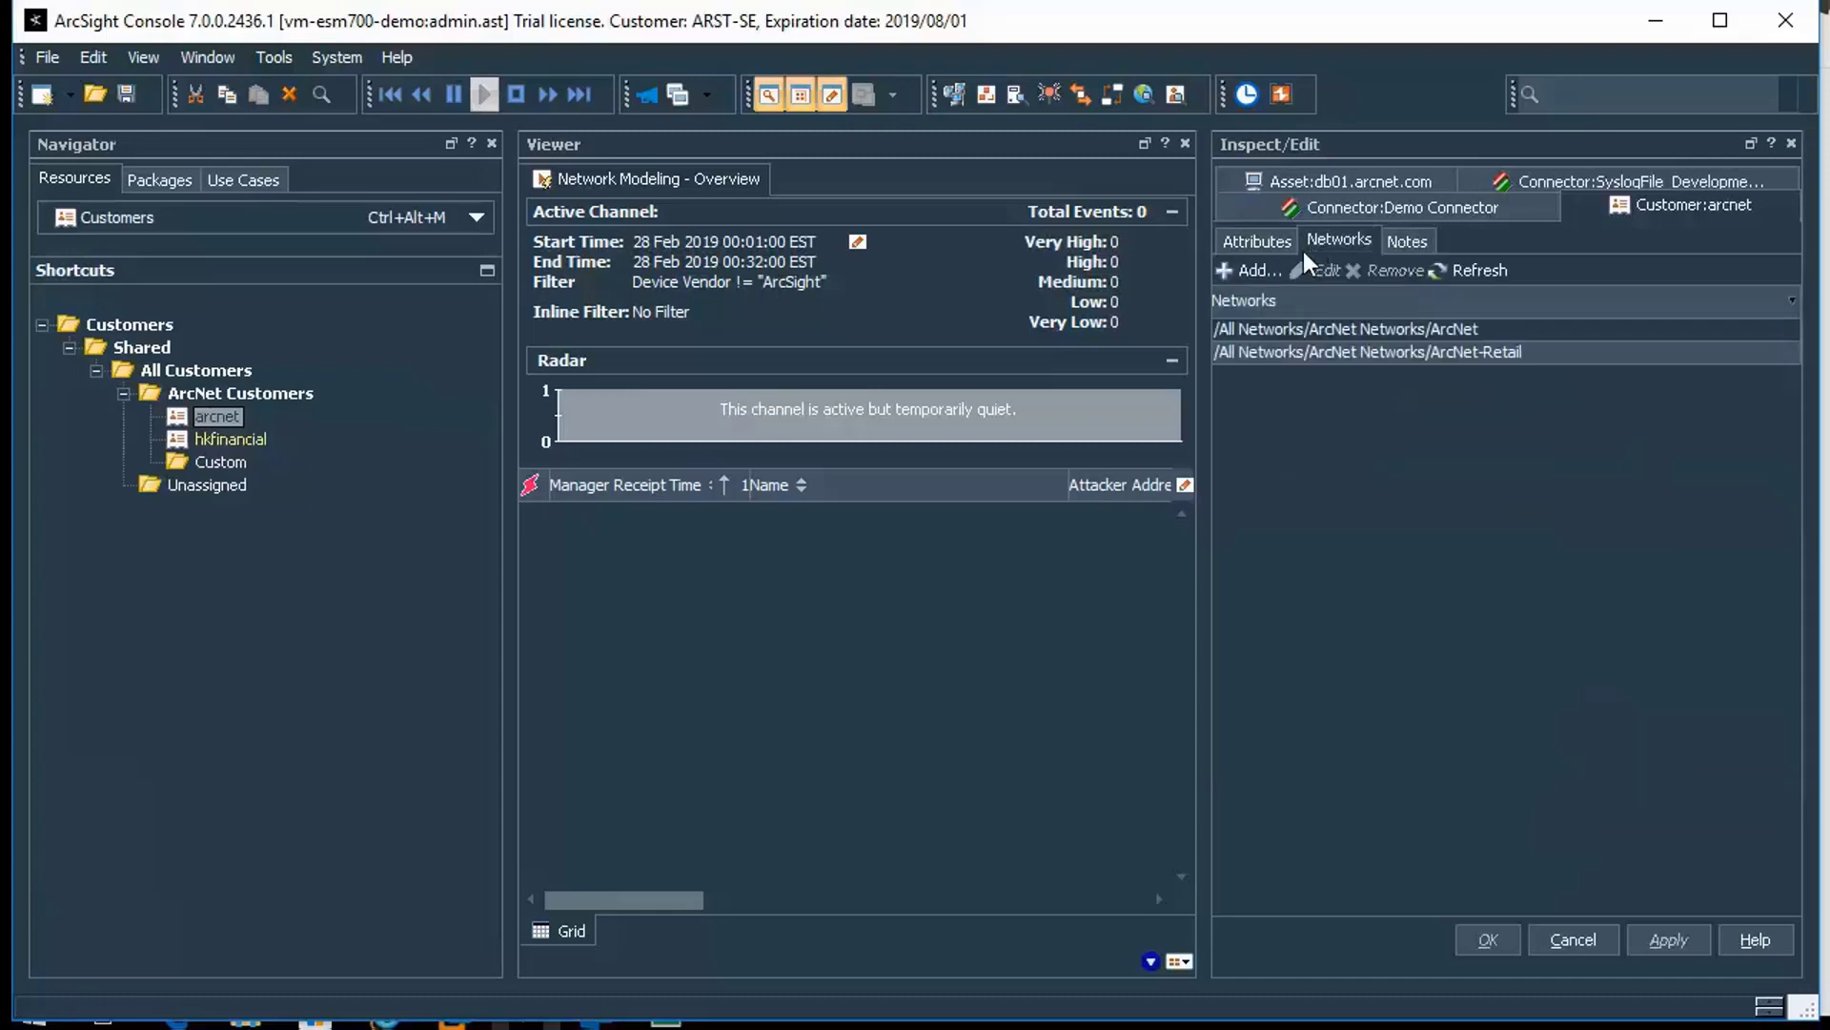
click(1255, 268)
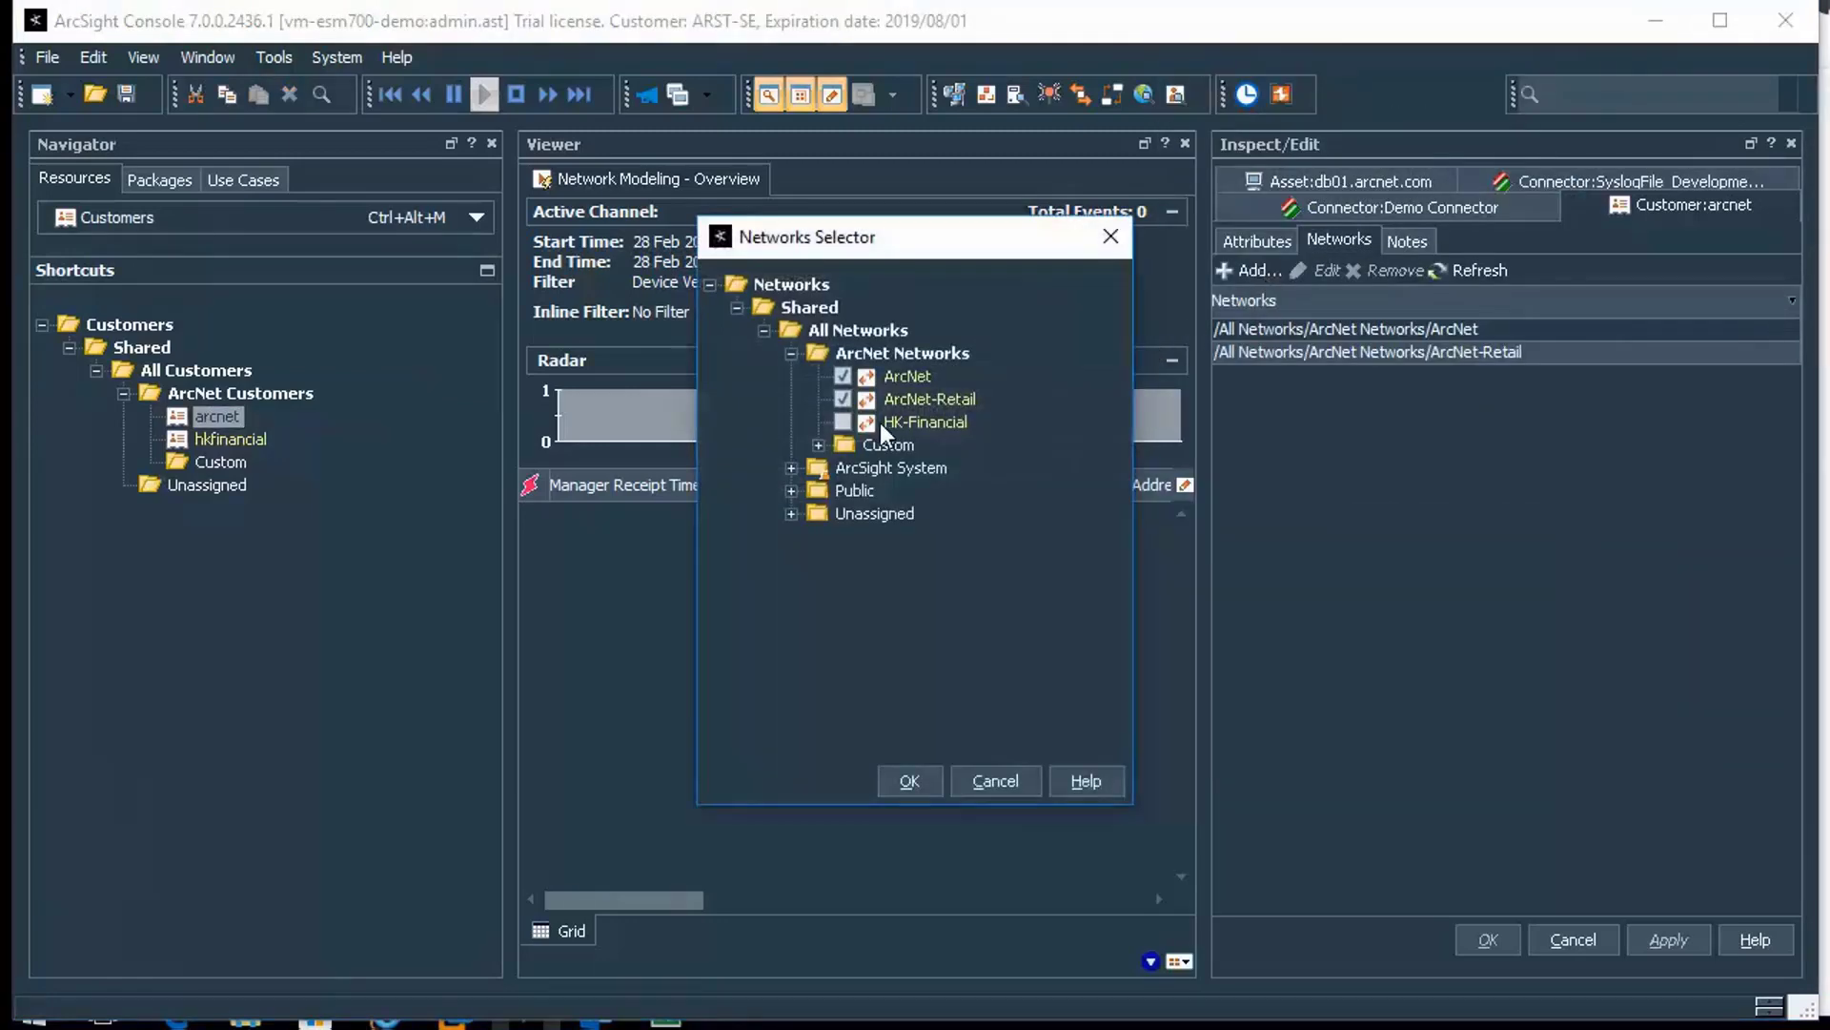
click(793, 468)
click(843, 491)
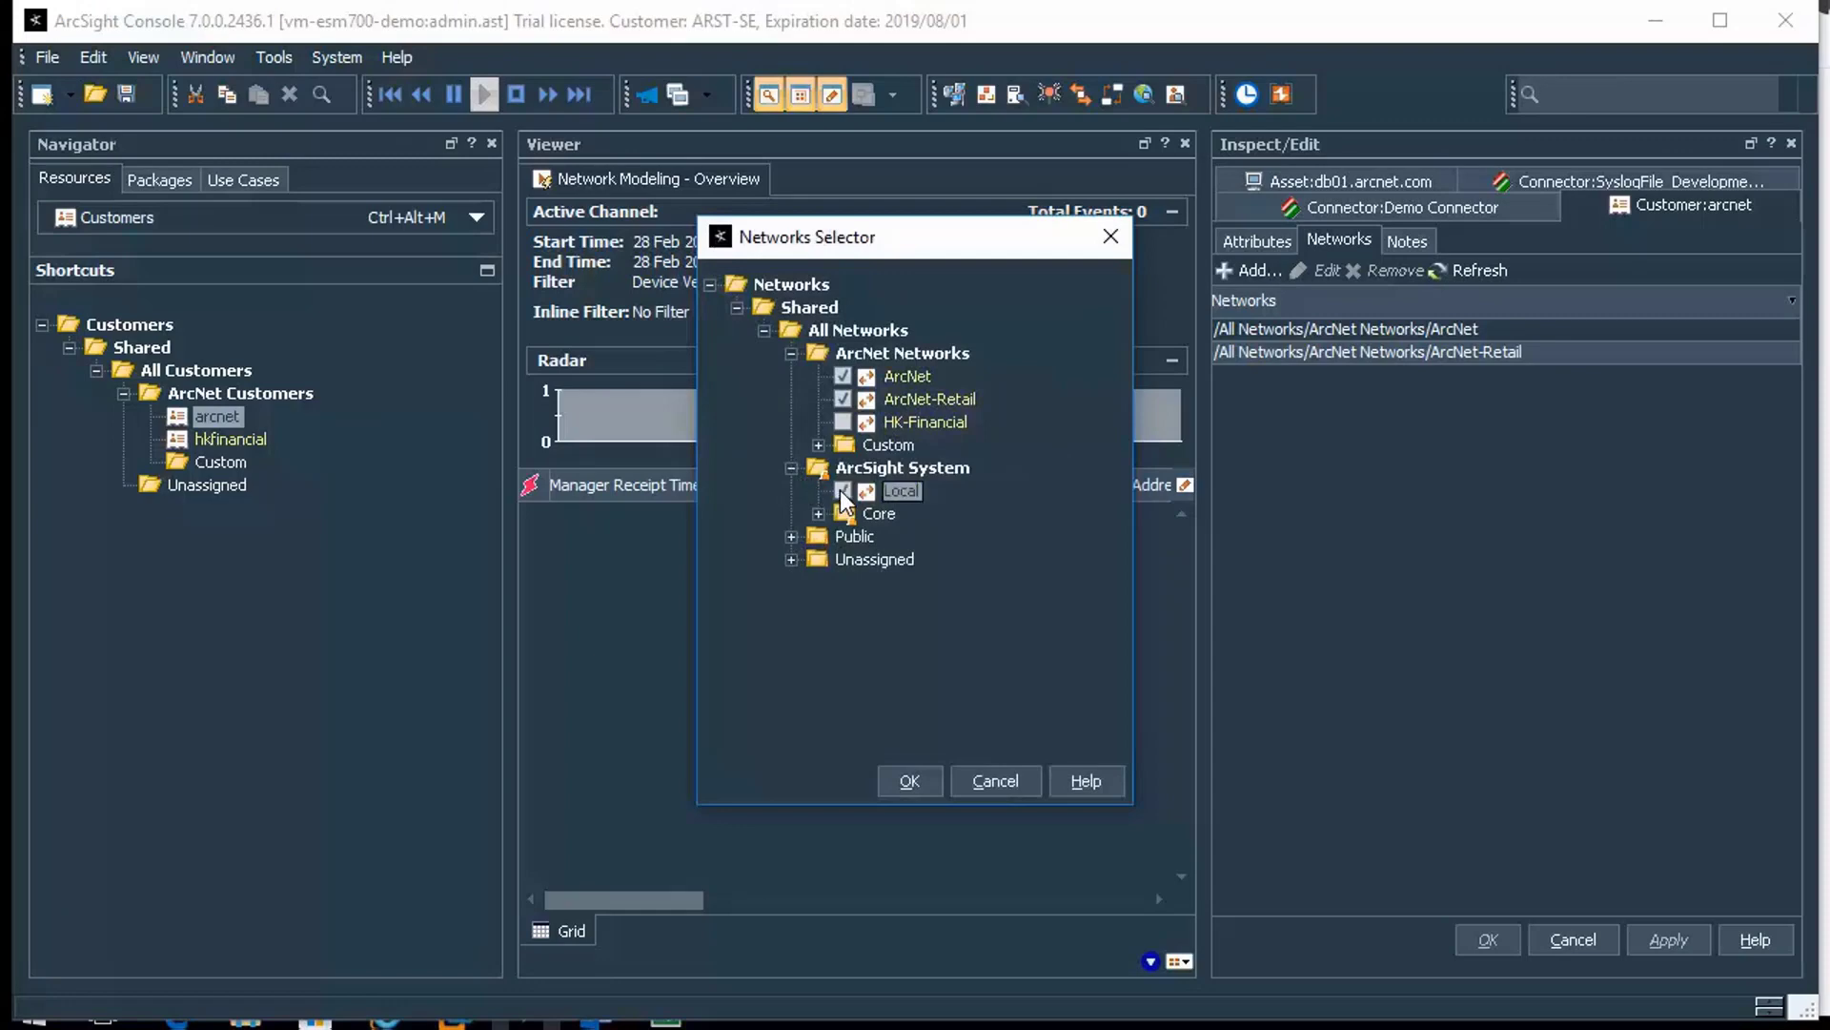
click(843, 492)
click(987, 778)
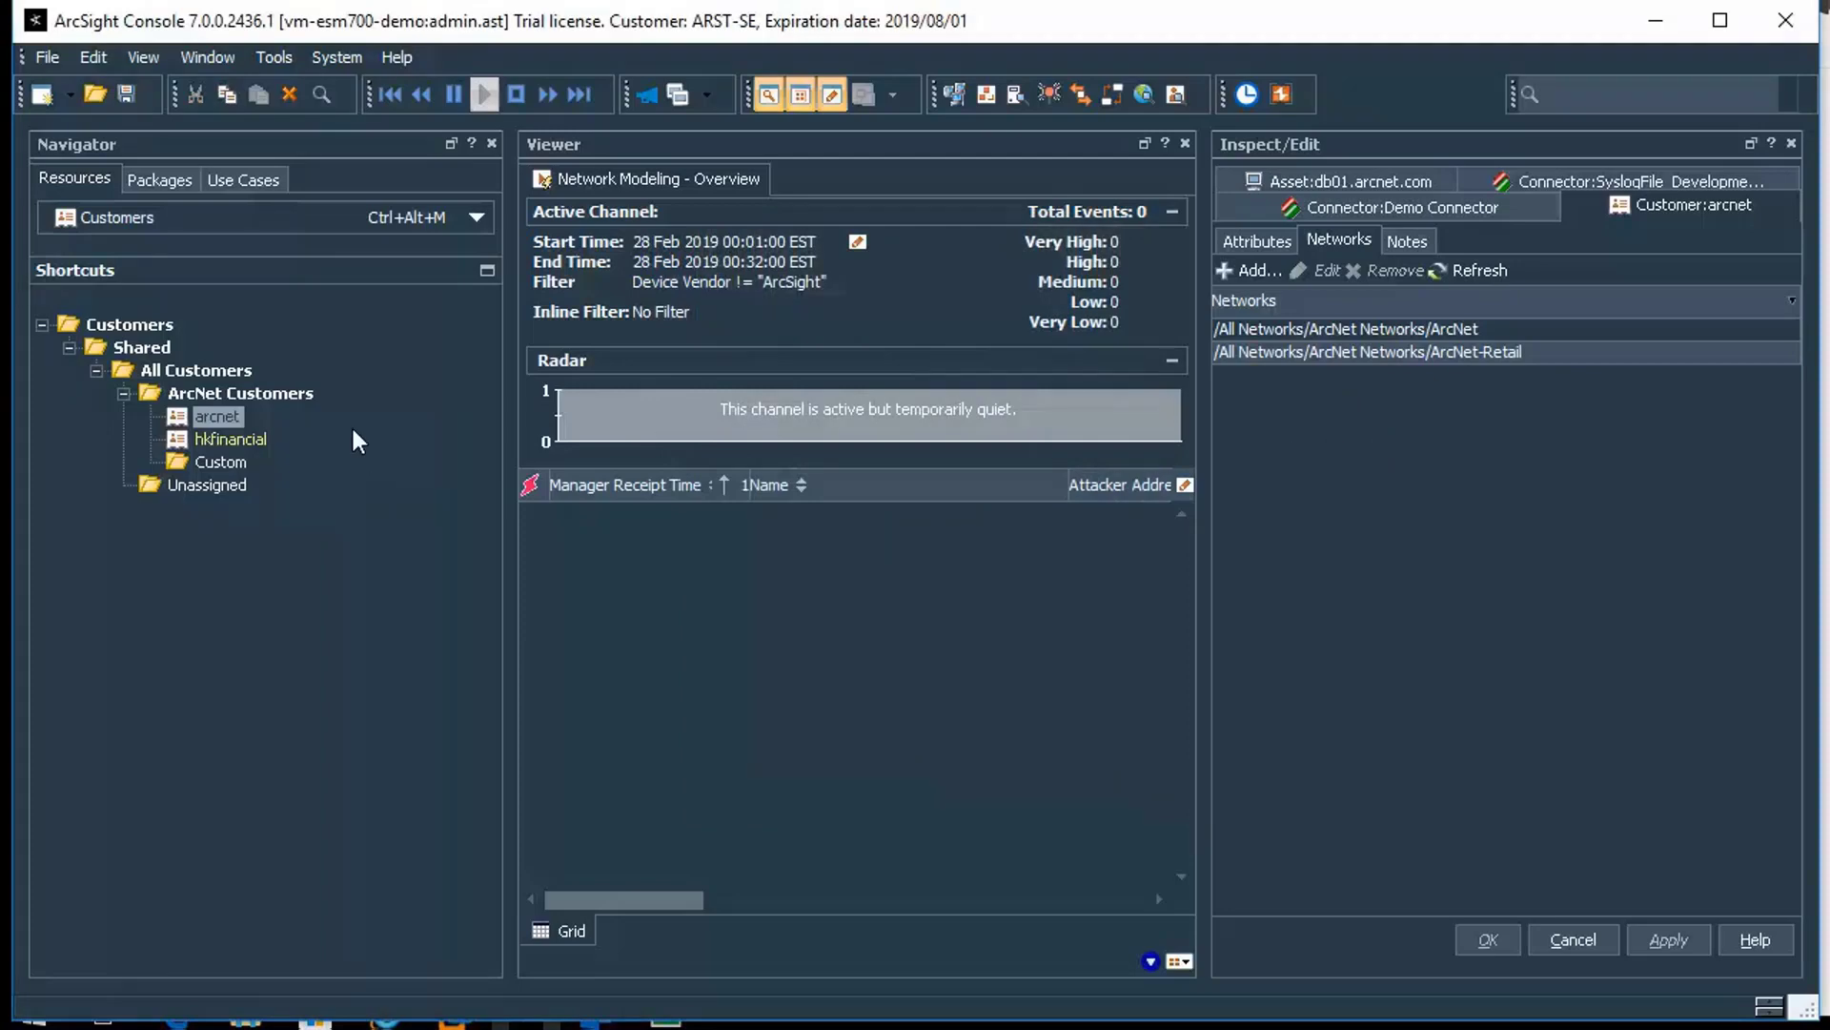
Step: Switch the Navigator to Assets and show the Networks tree with ArcNet, ArcNet-Retail and HK-Financial
click(213, 225)
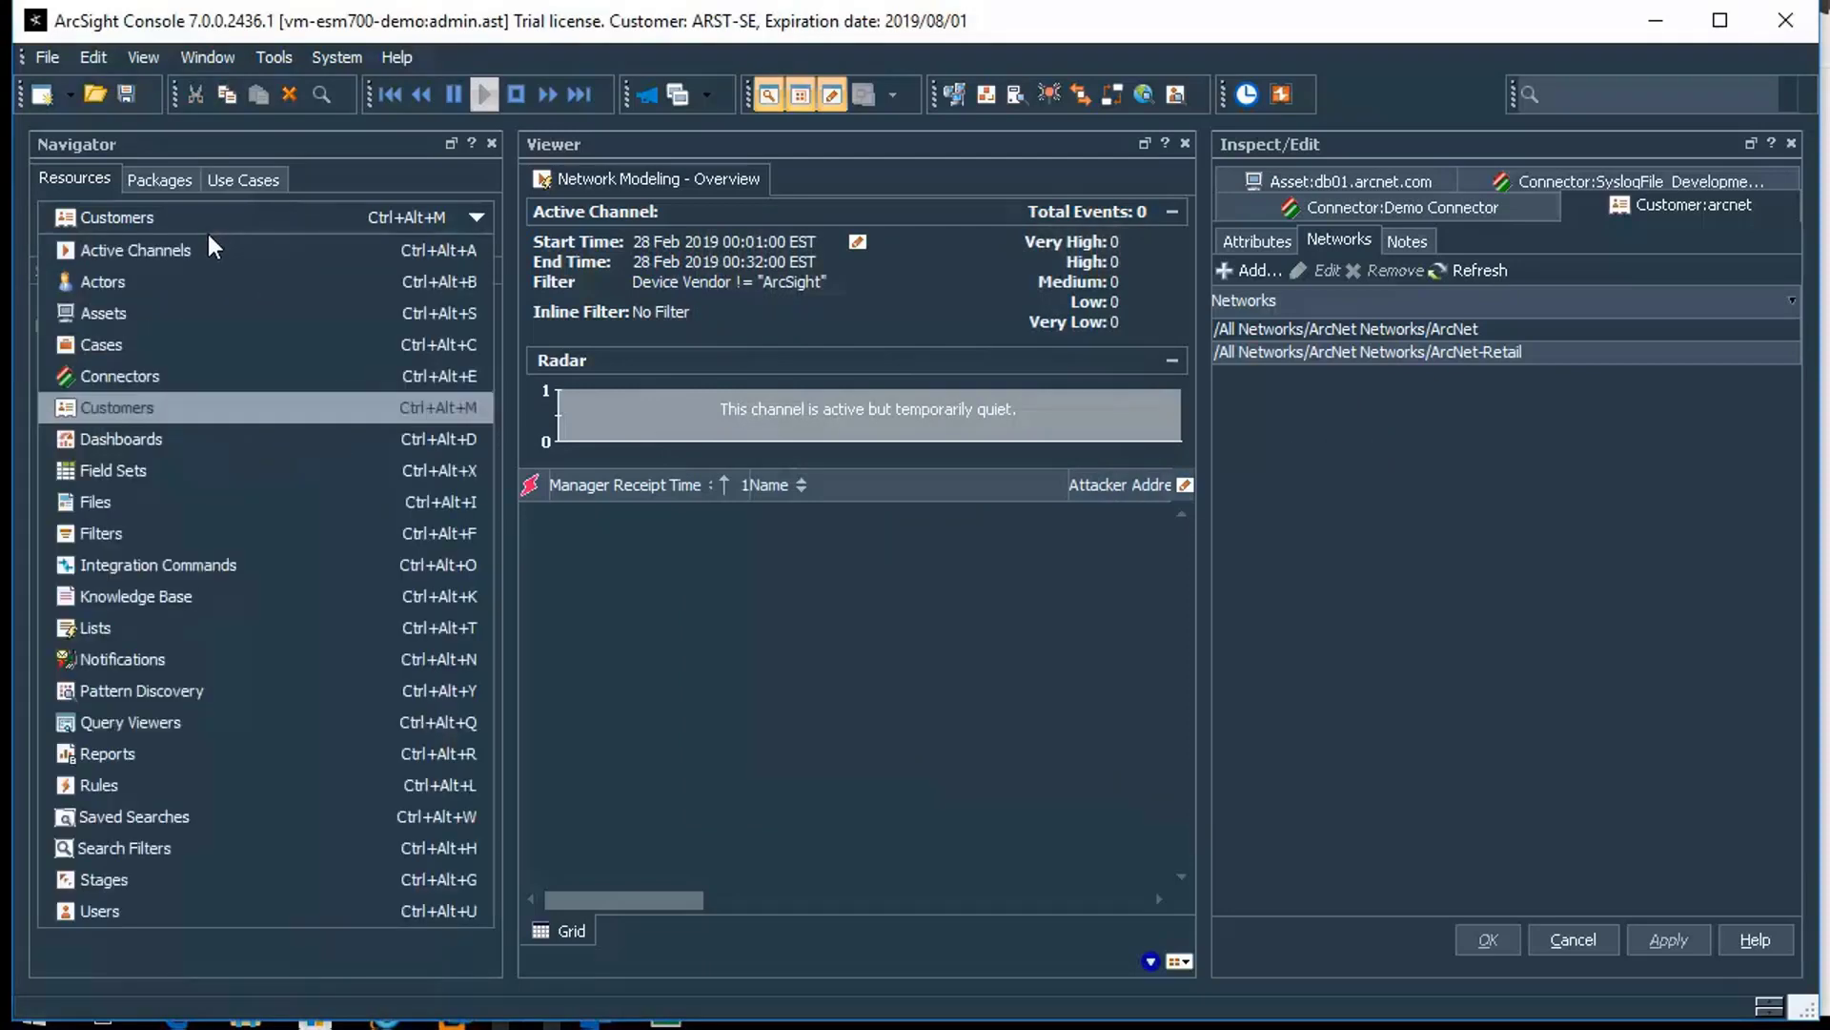
click(129, 315)
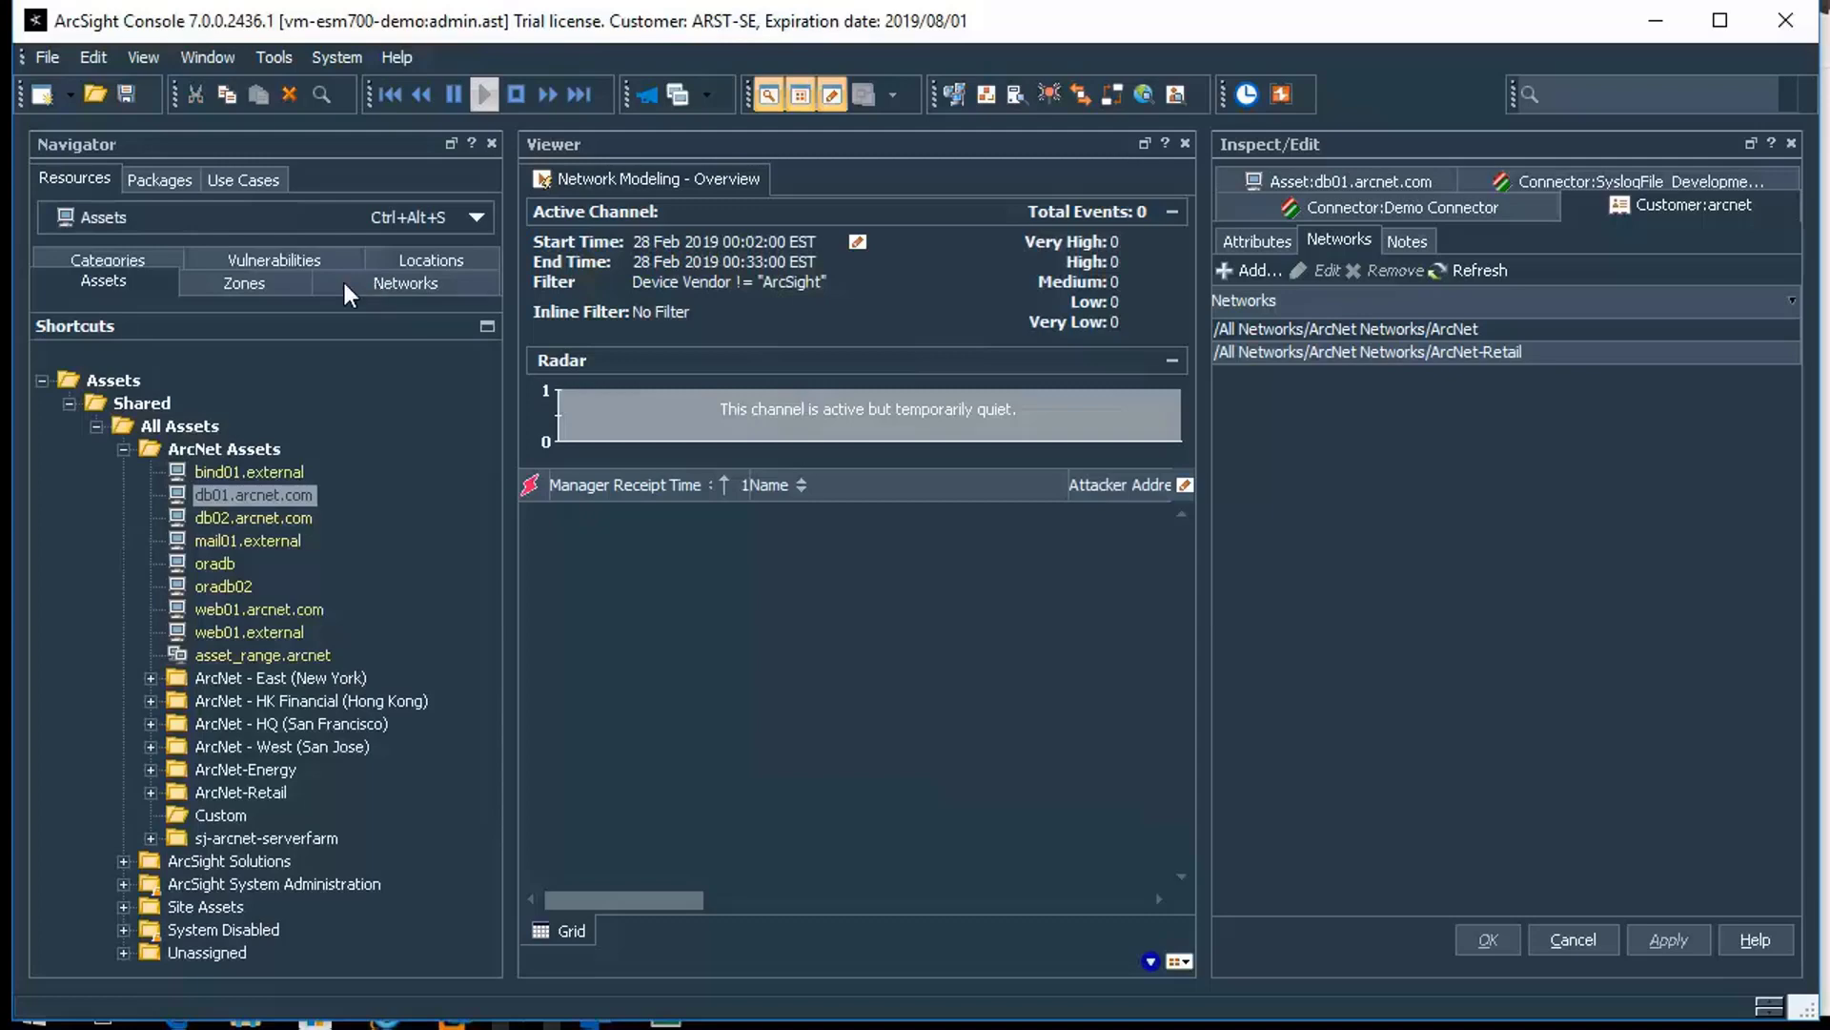
click(398, 283)
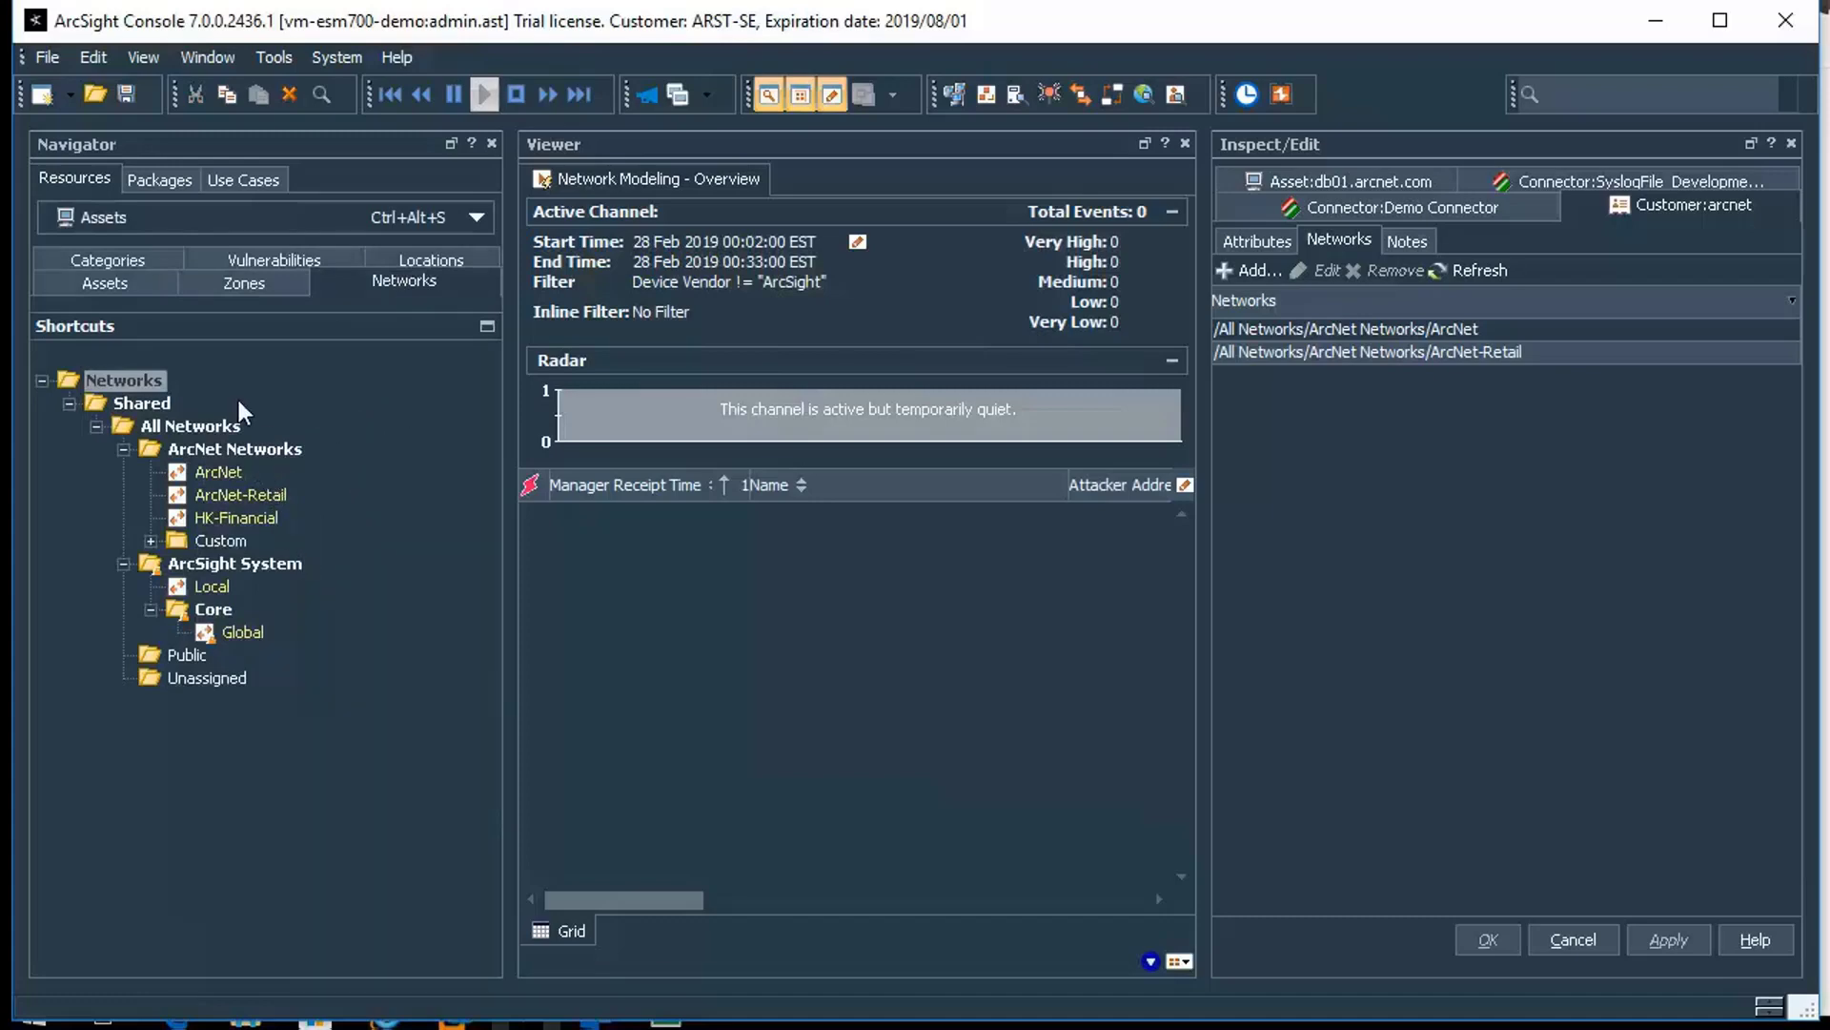
Step: Open the Local network and set its Customer to arcnet, then change it to hkfinancial
double_click(211, 587)
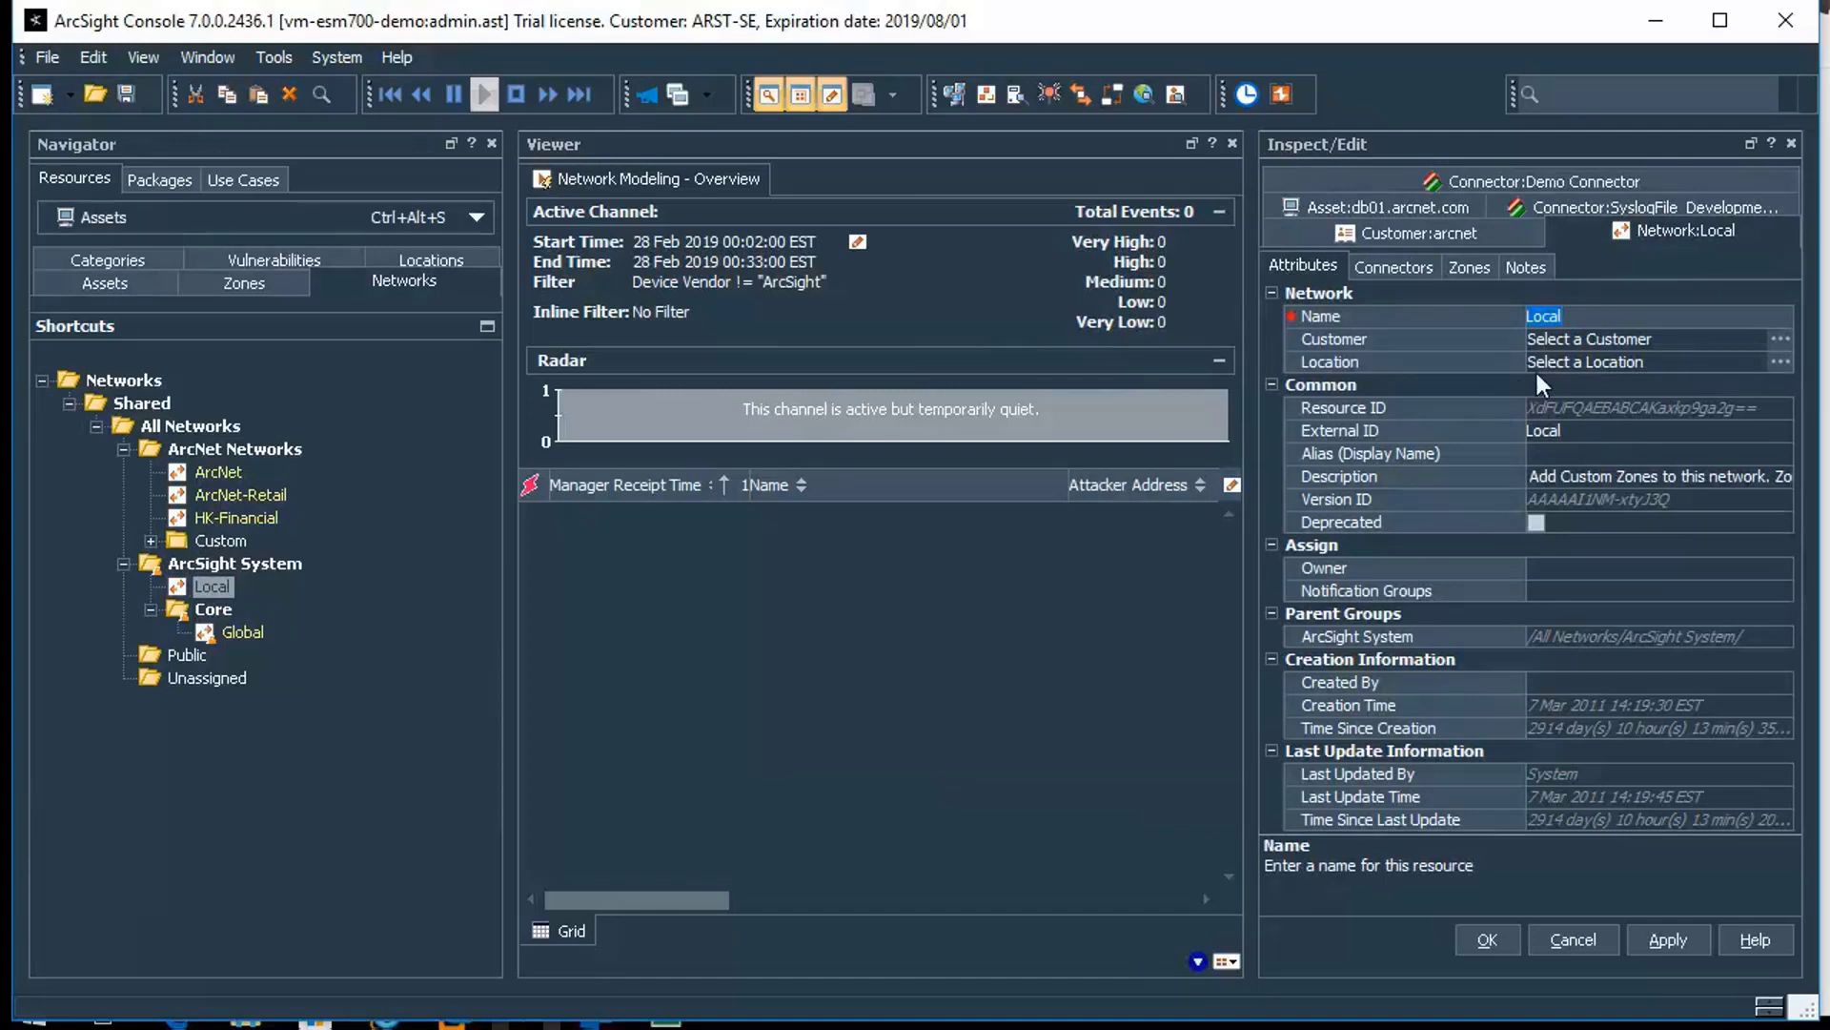
click(1769, 337)
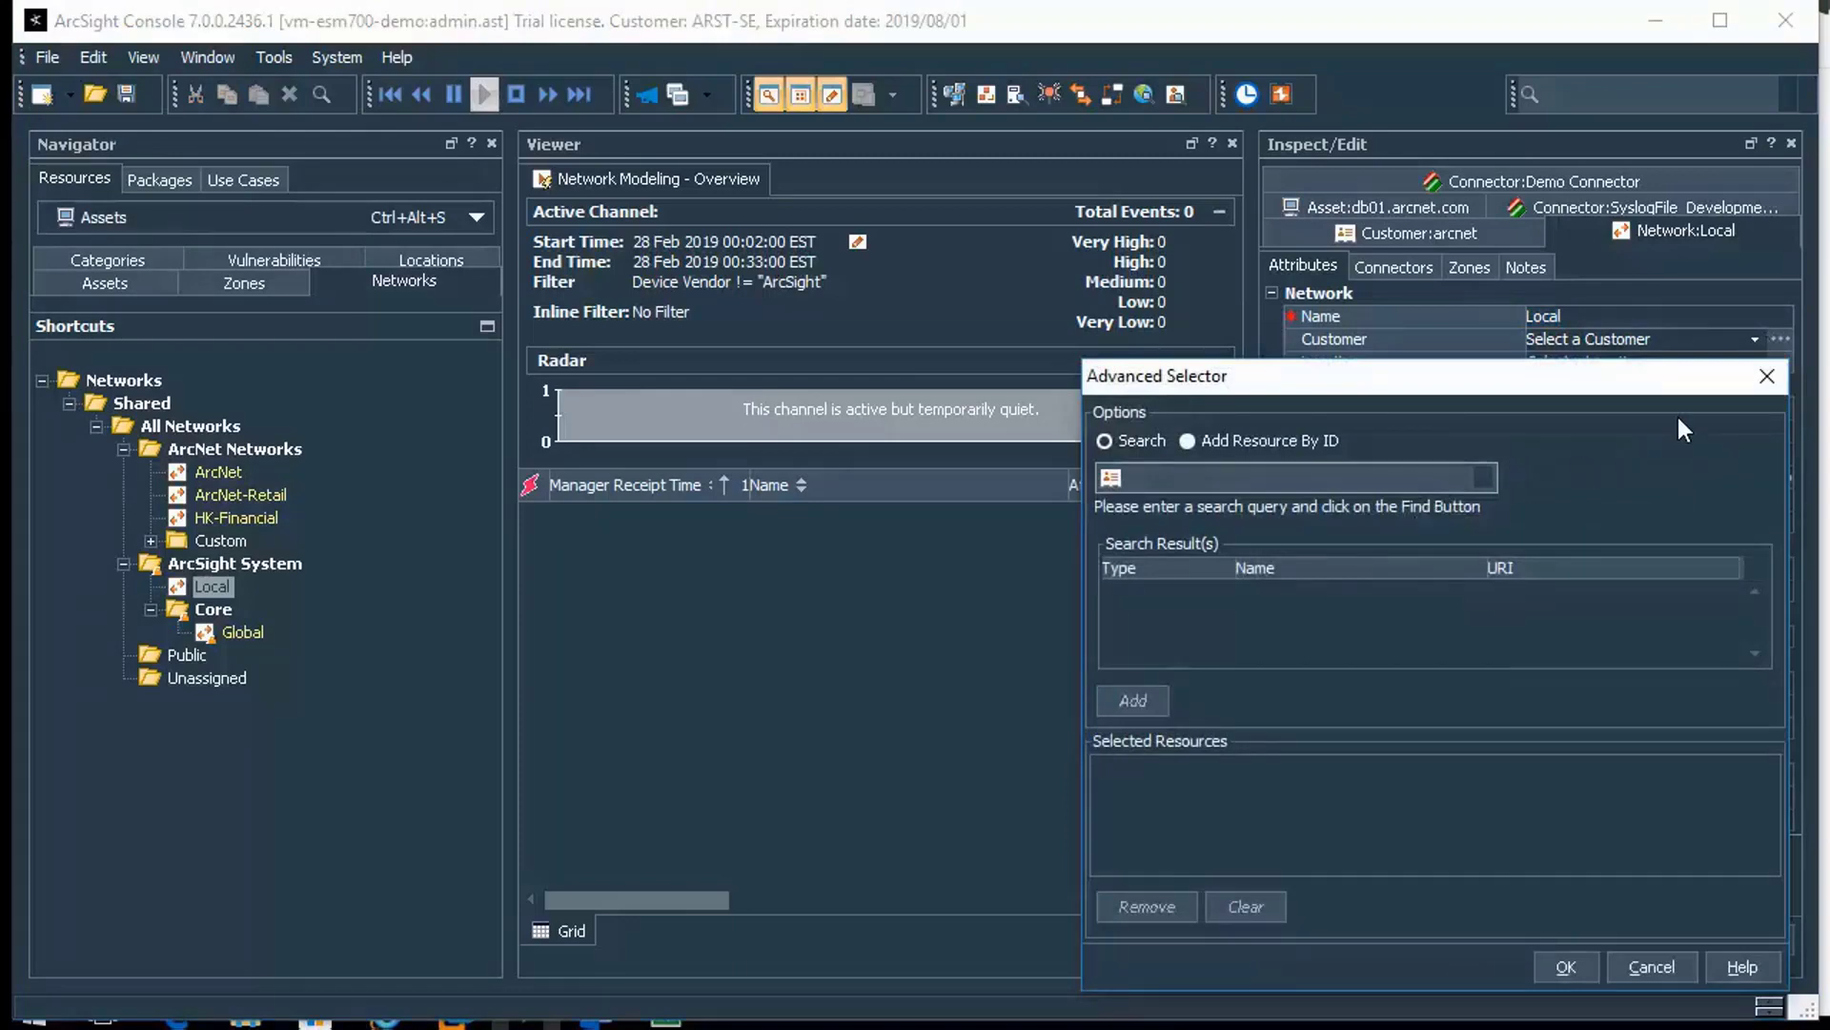
click(1766, 375)
click(1755, 340)
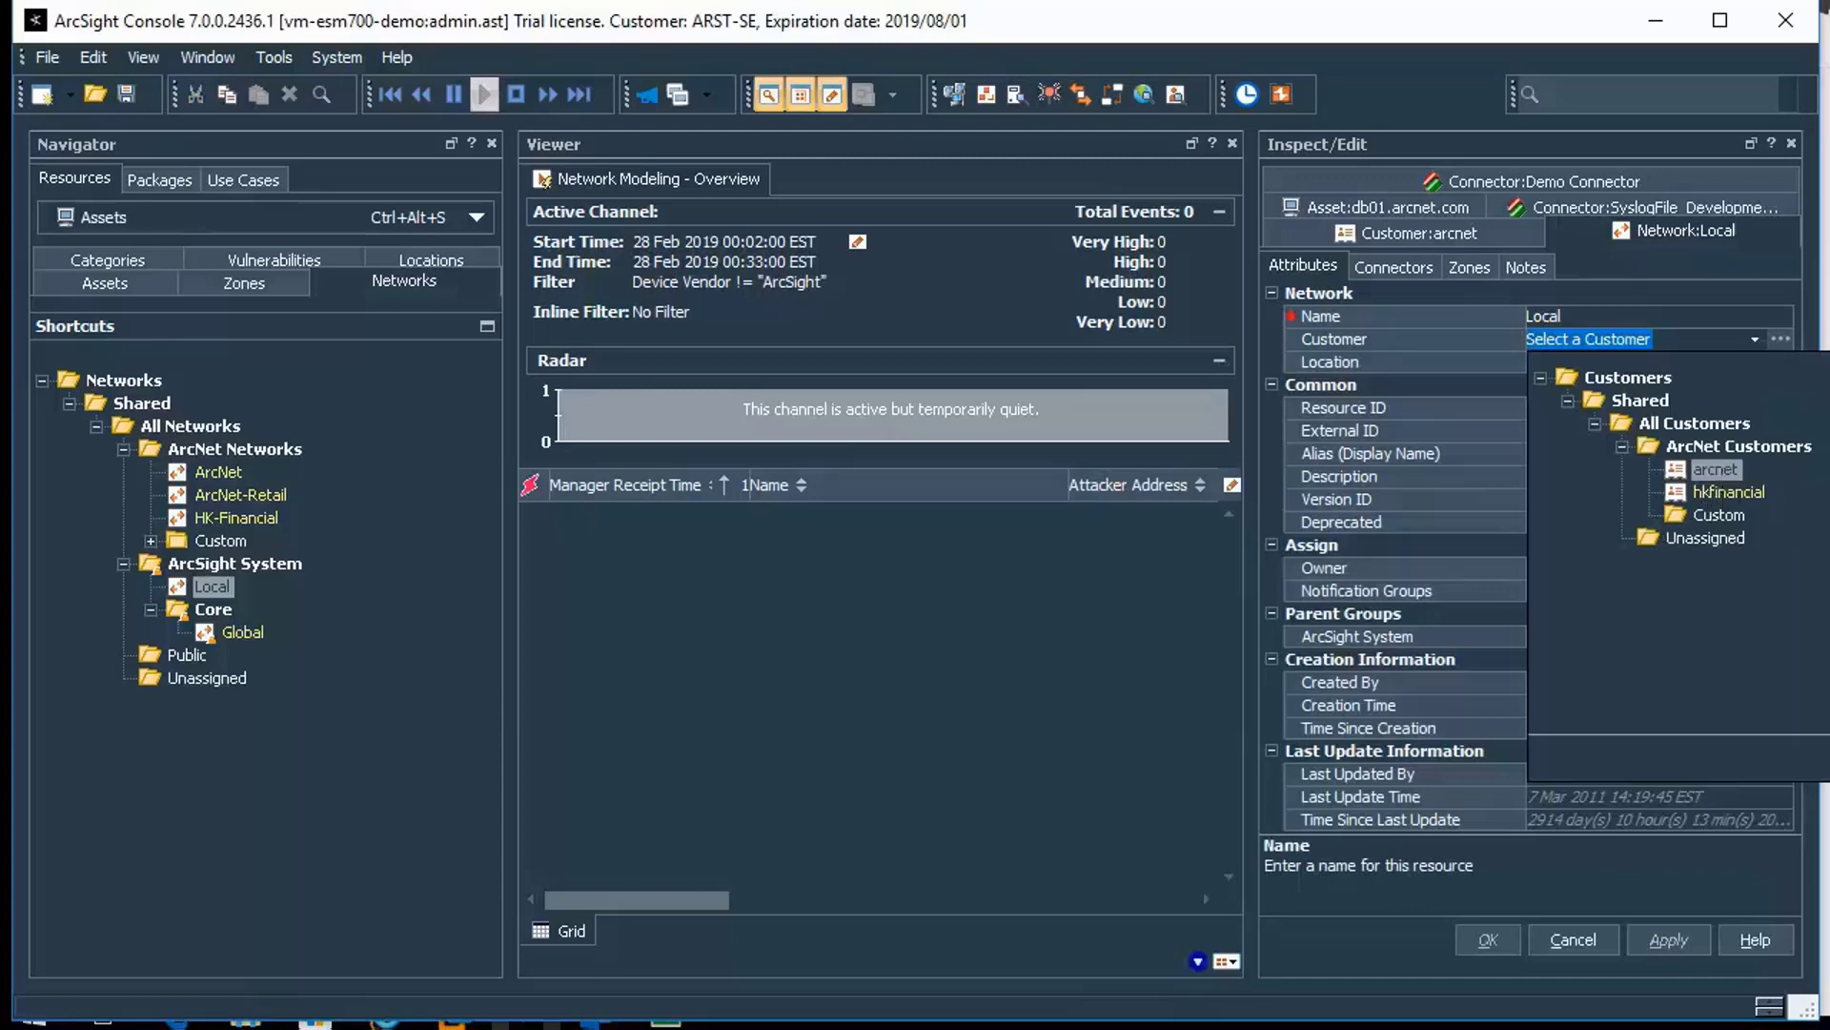
click(1714, 469)
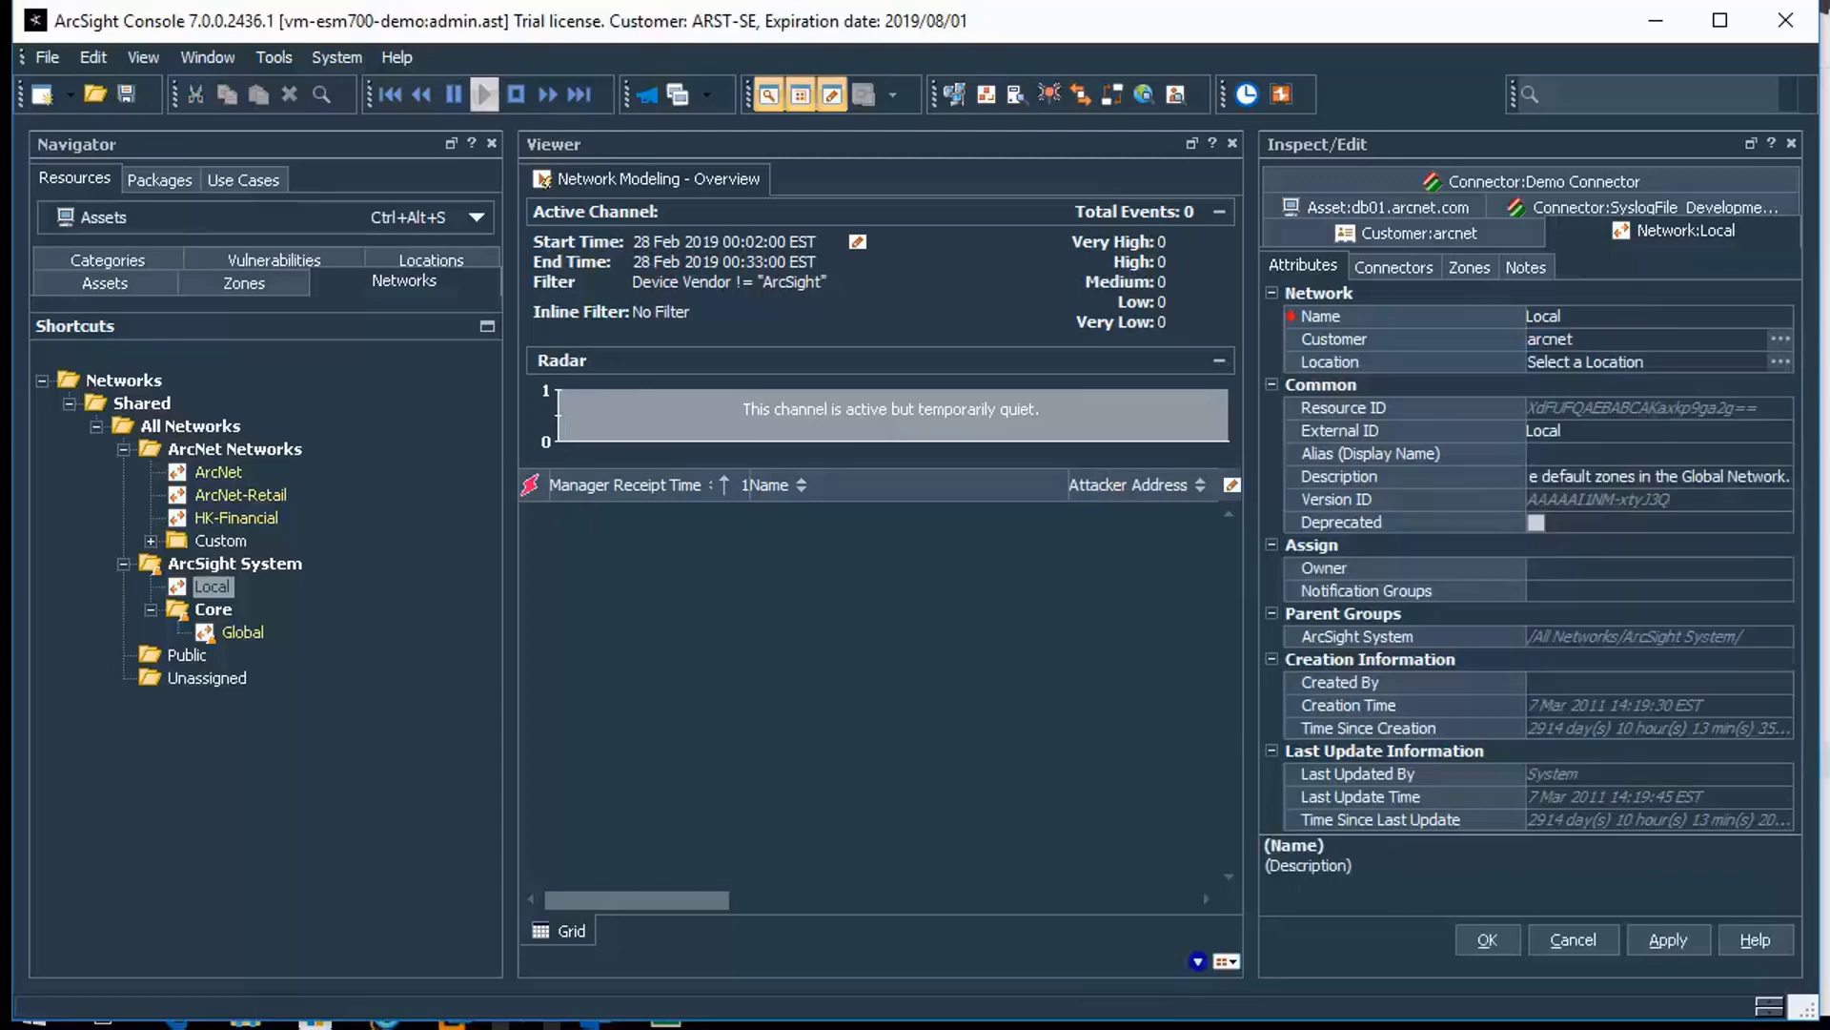
click(1758, 339)
click(1762, 339)
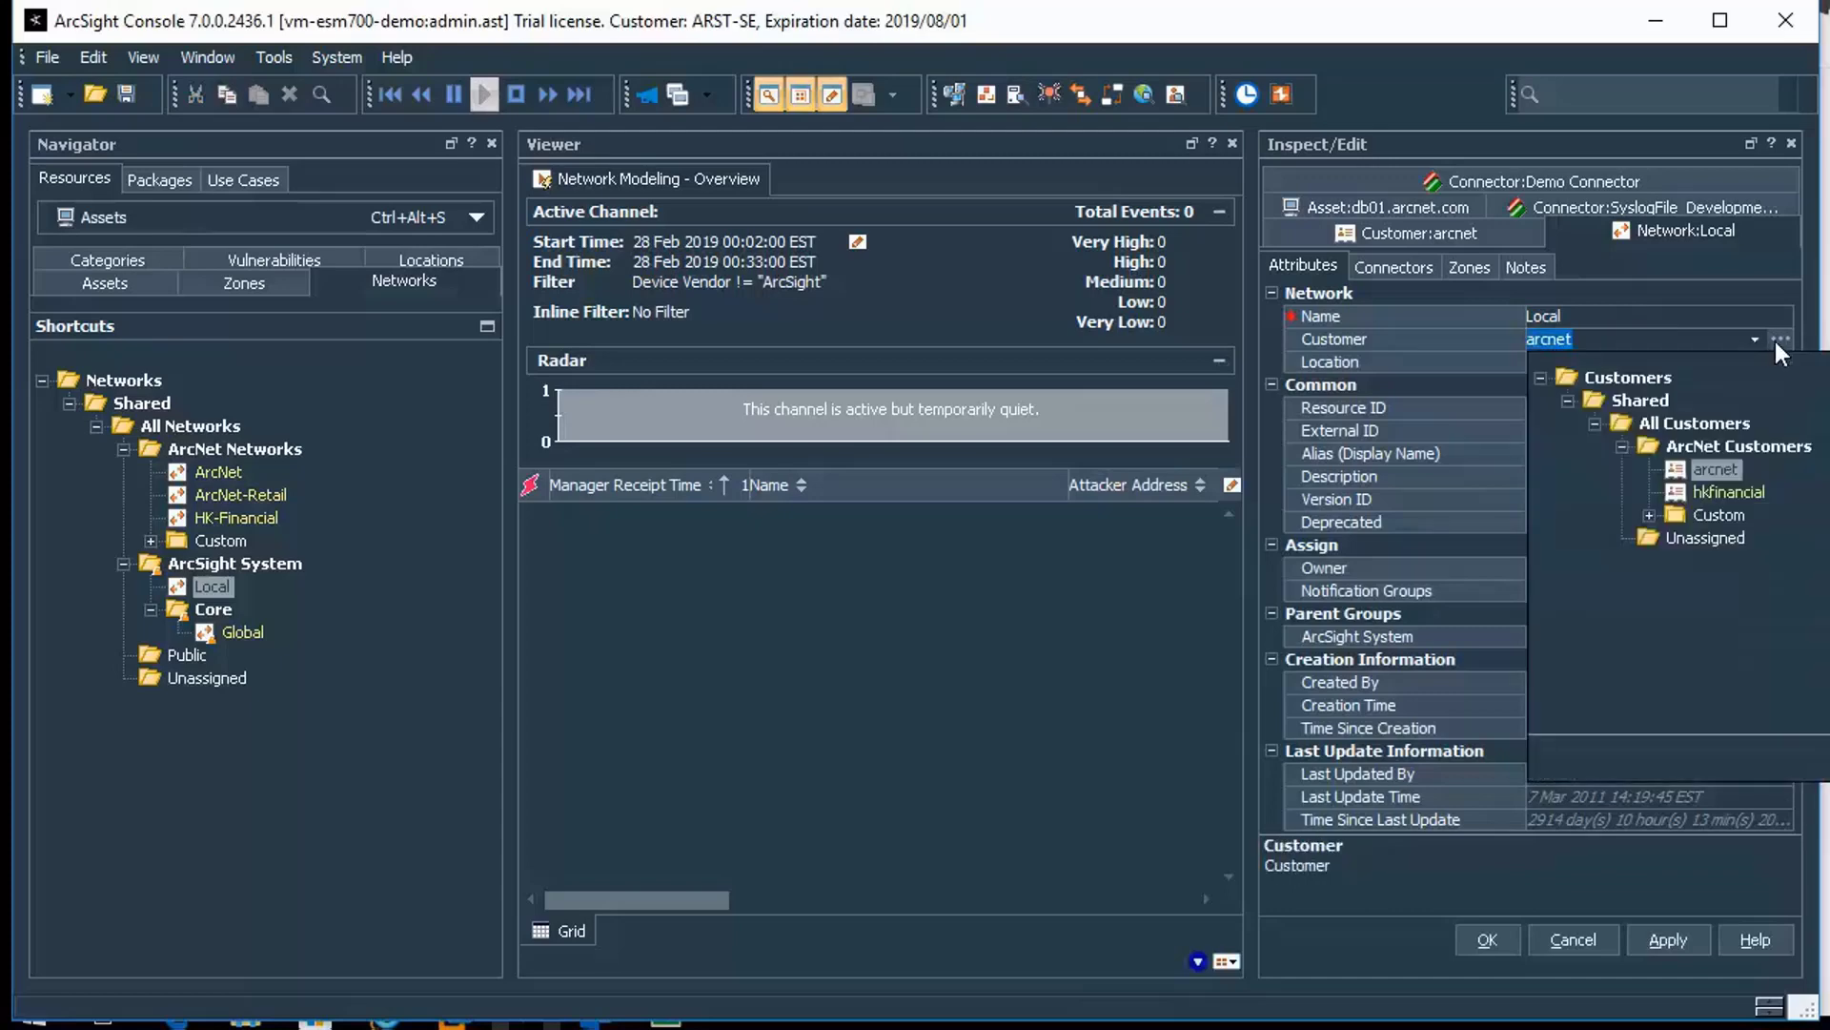
click(1728, 492)
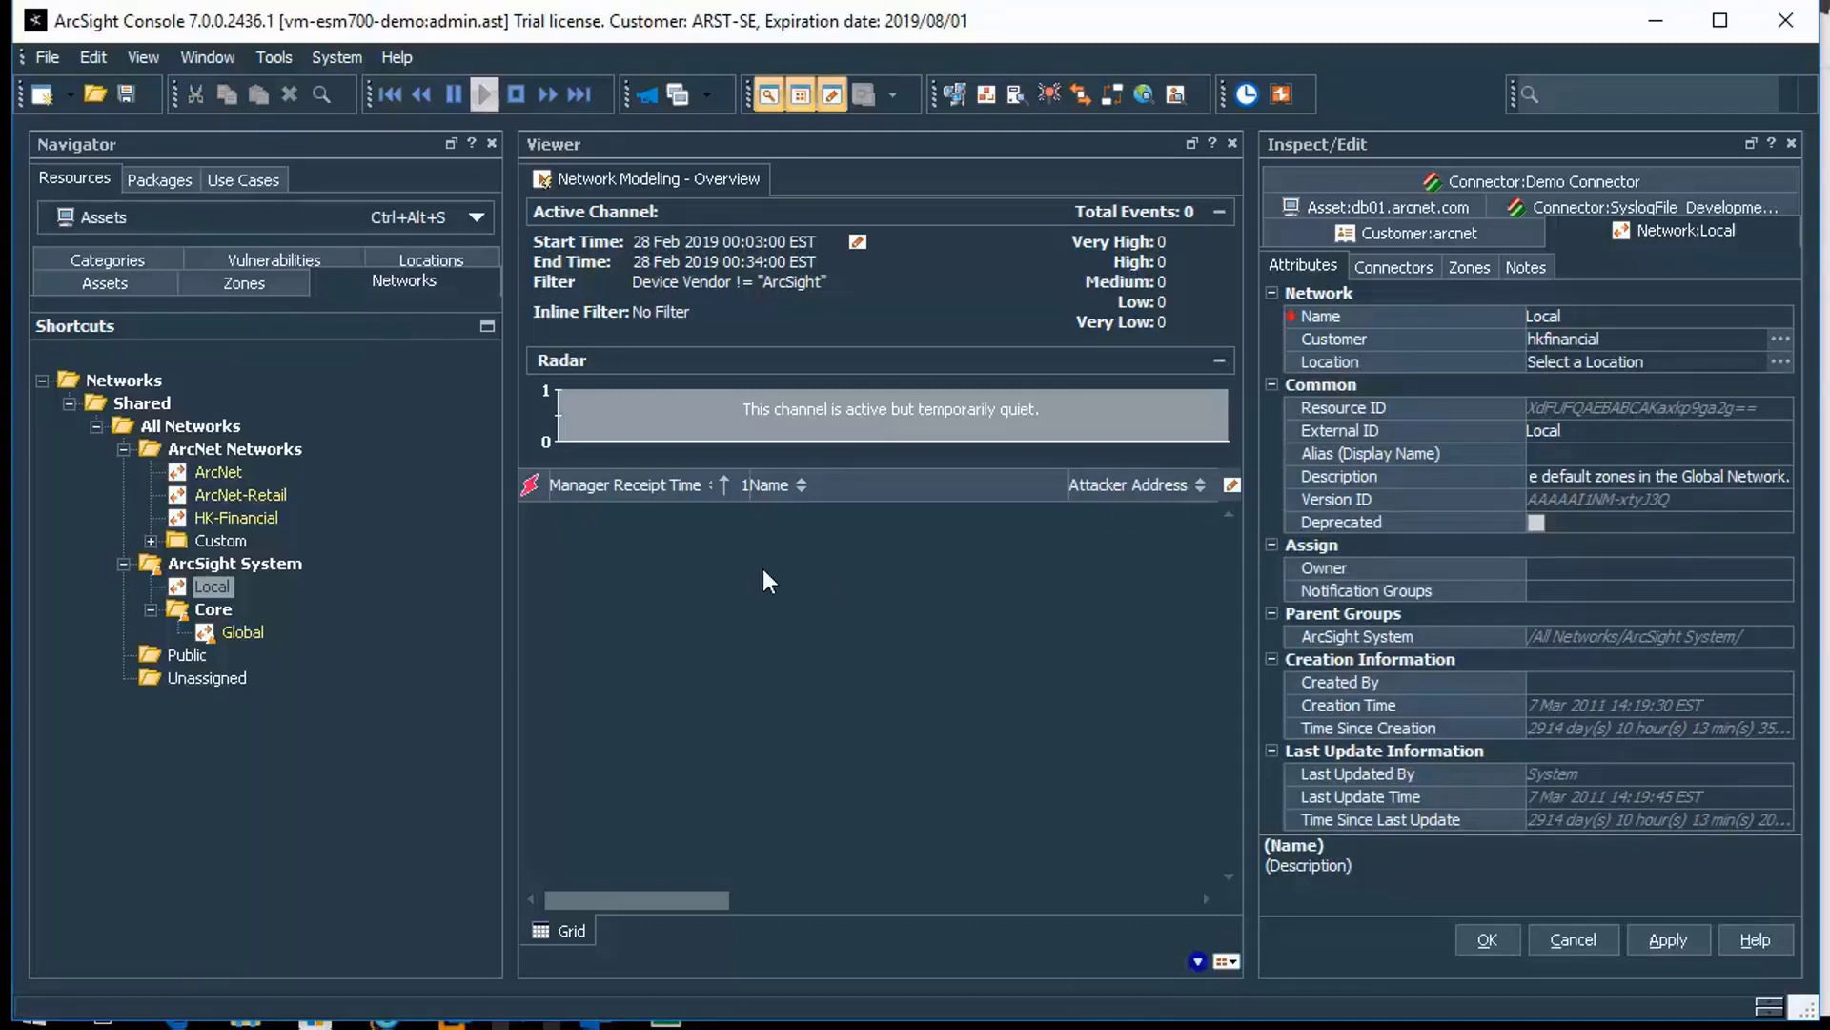
Step: Review the Local network's zones, discard its changes, and close the arcnet customer editor
click(1466, 267)
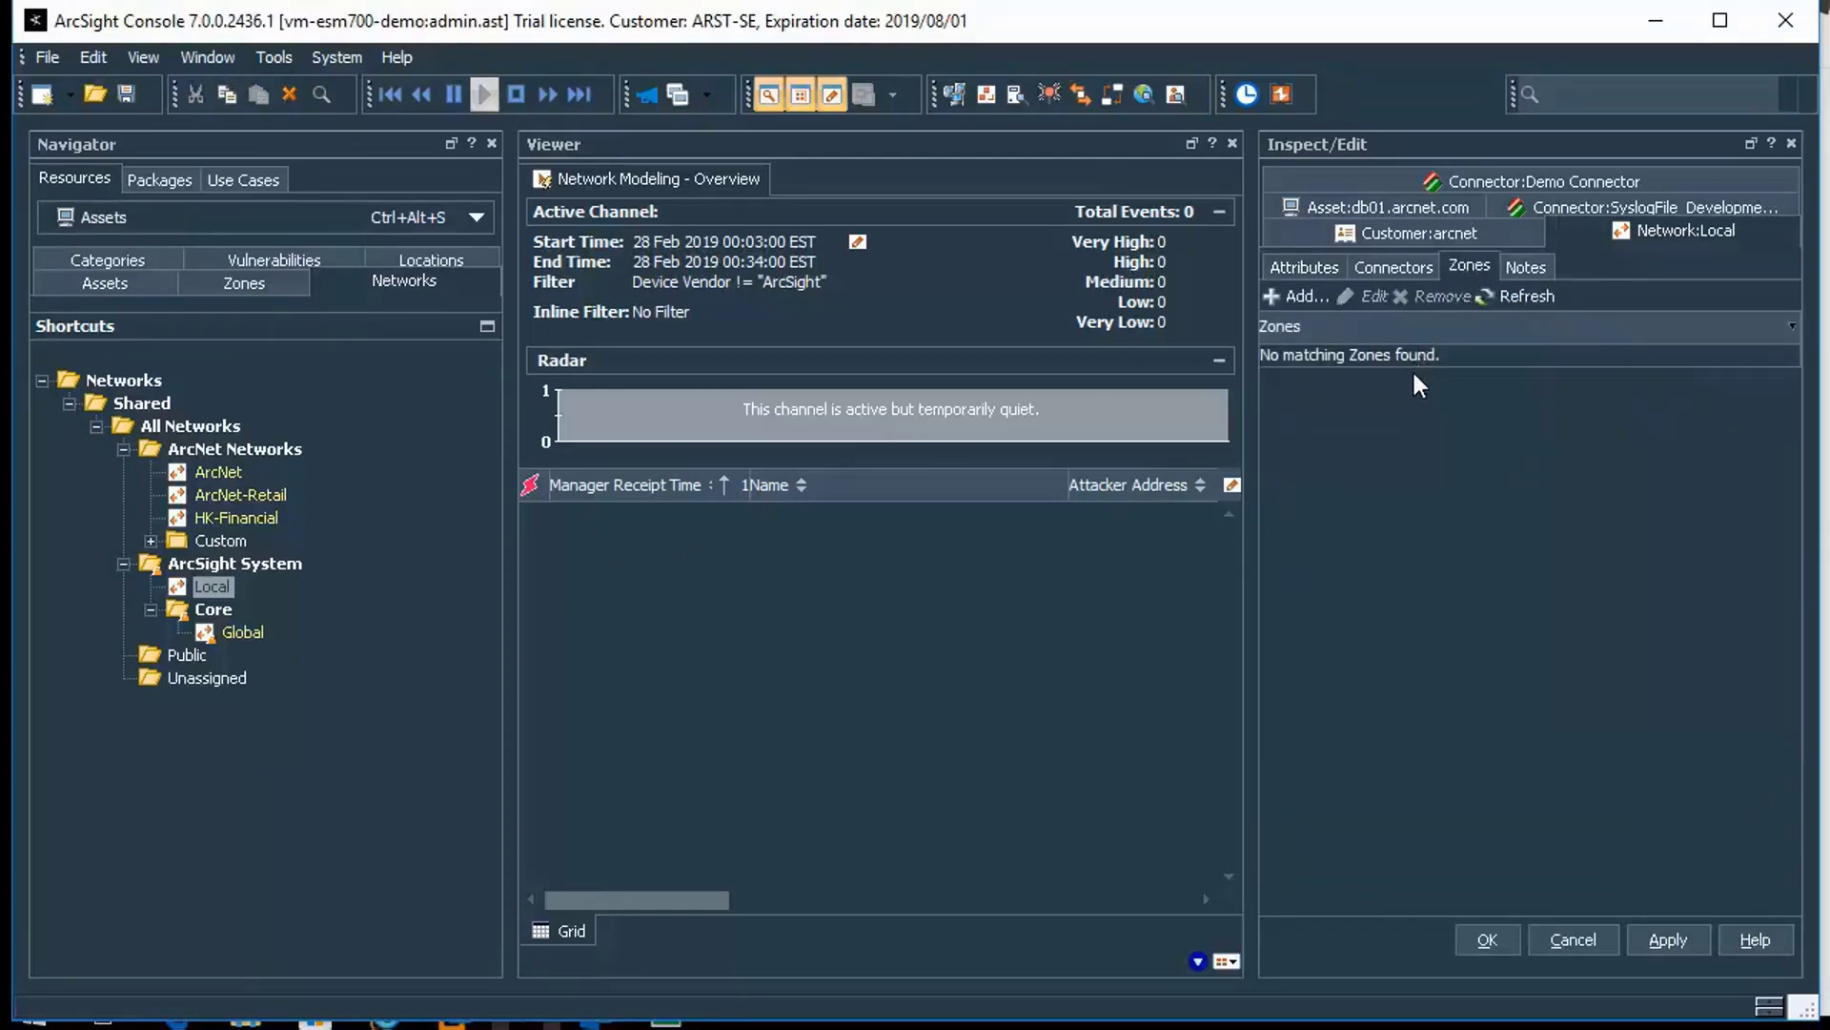
click(1598, 940)
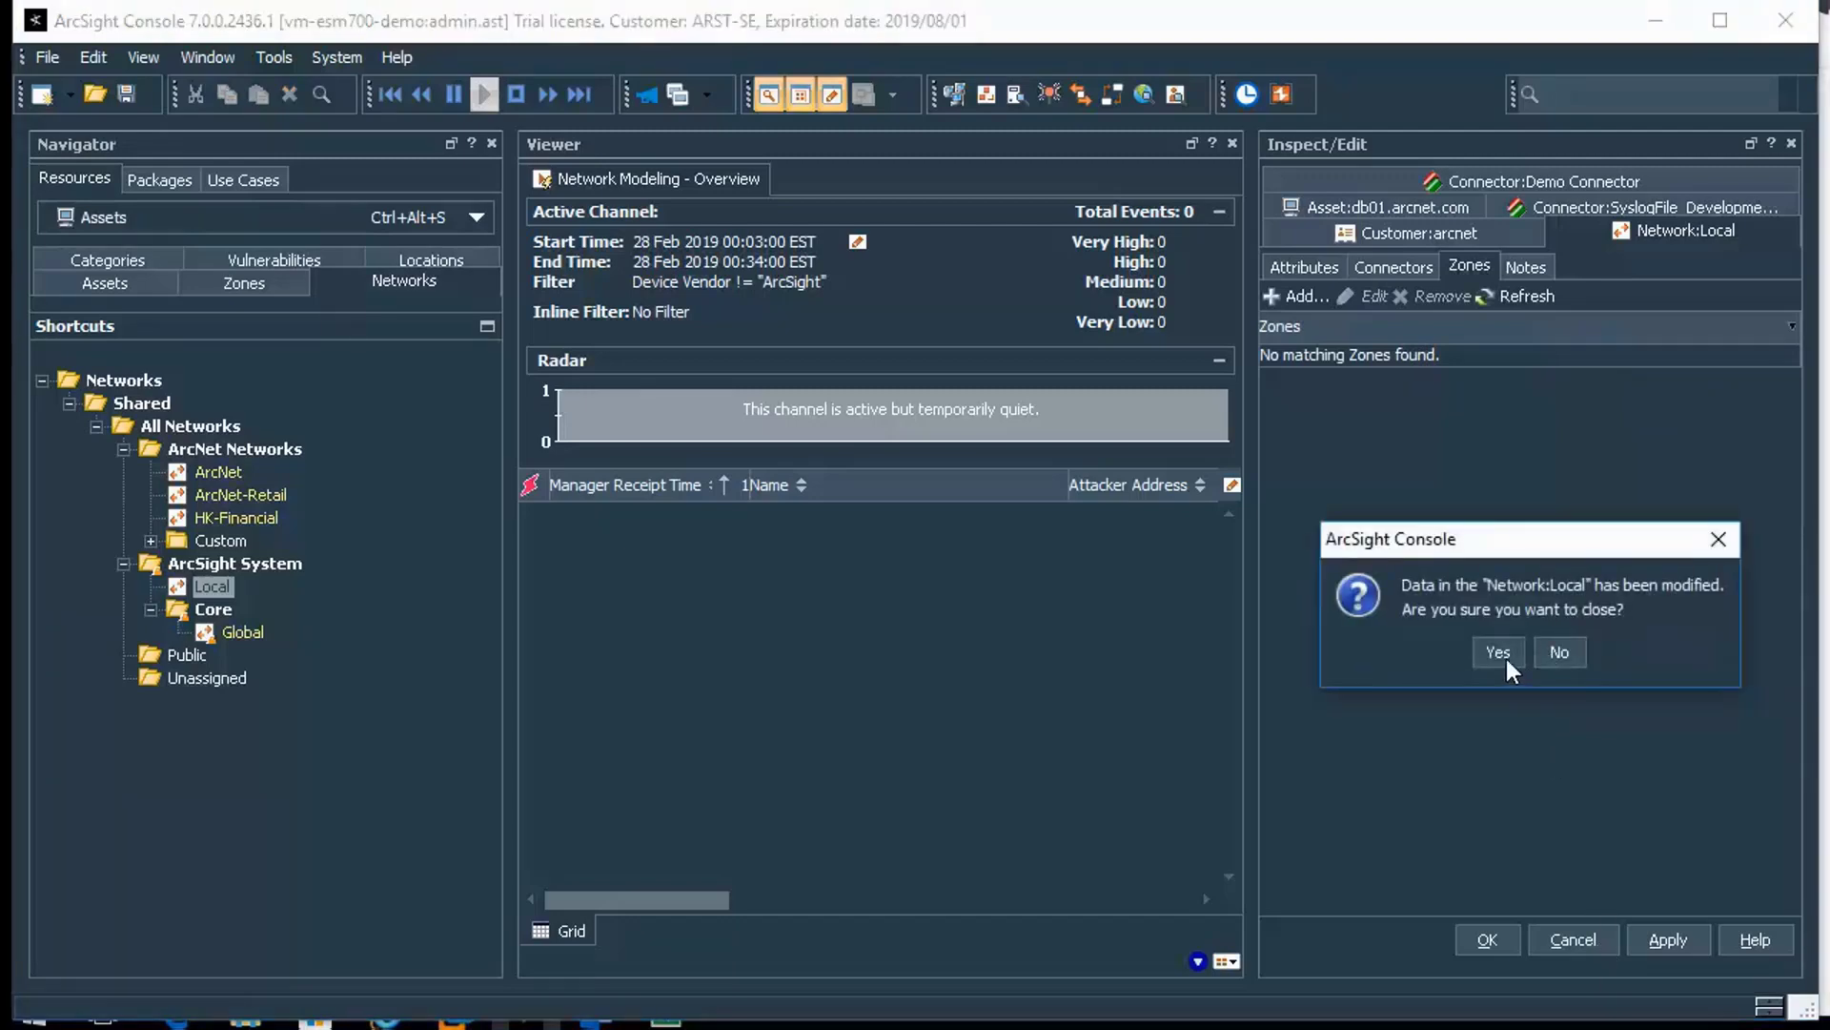
click(1498, 652)
click(1559, 925)
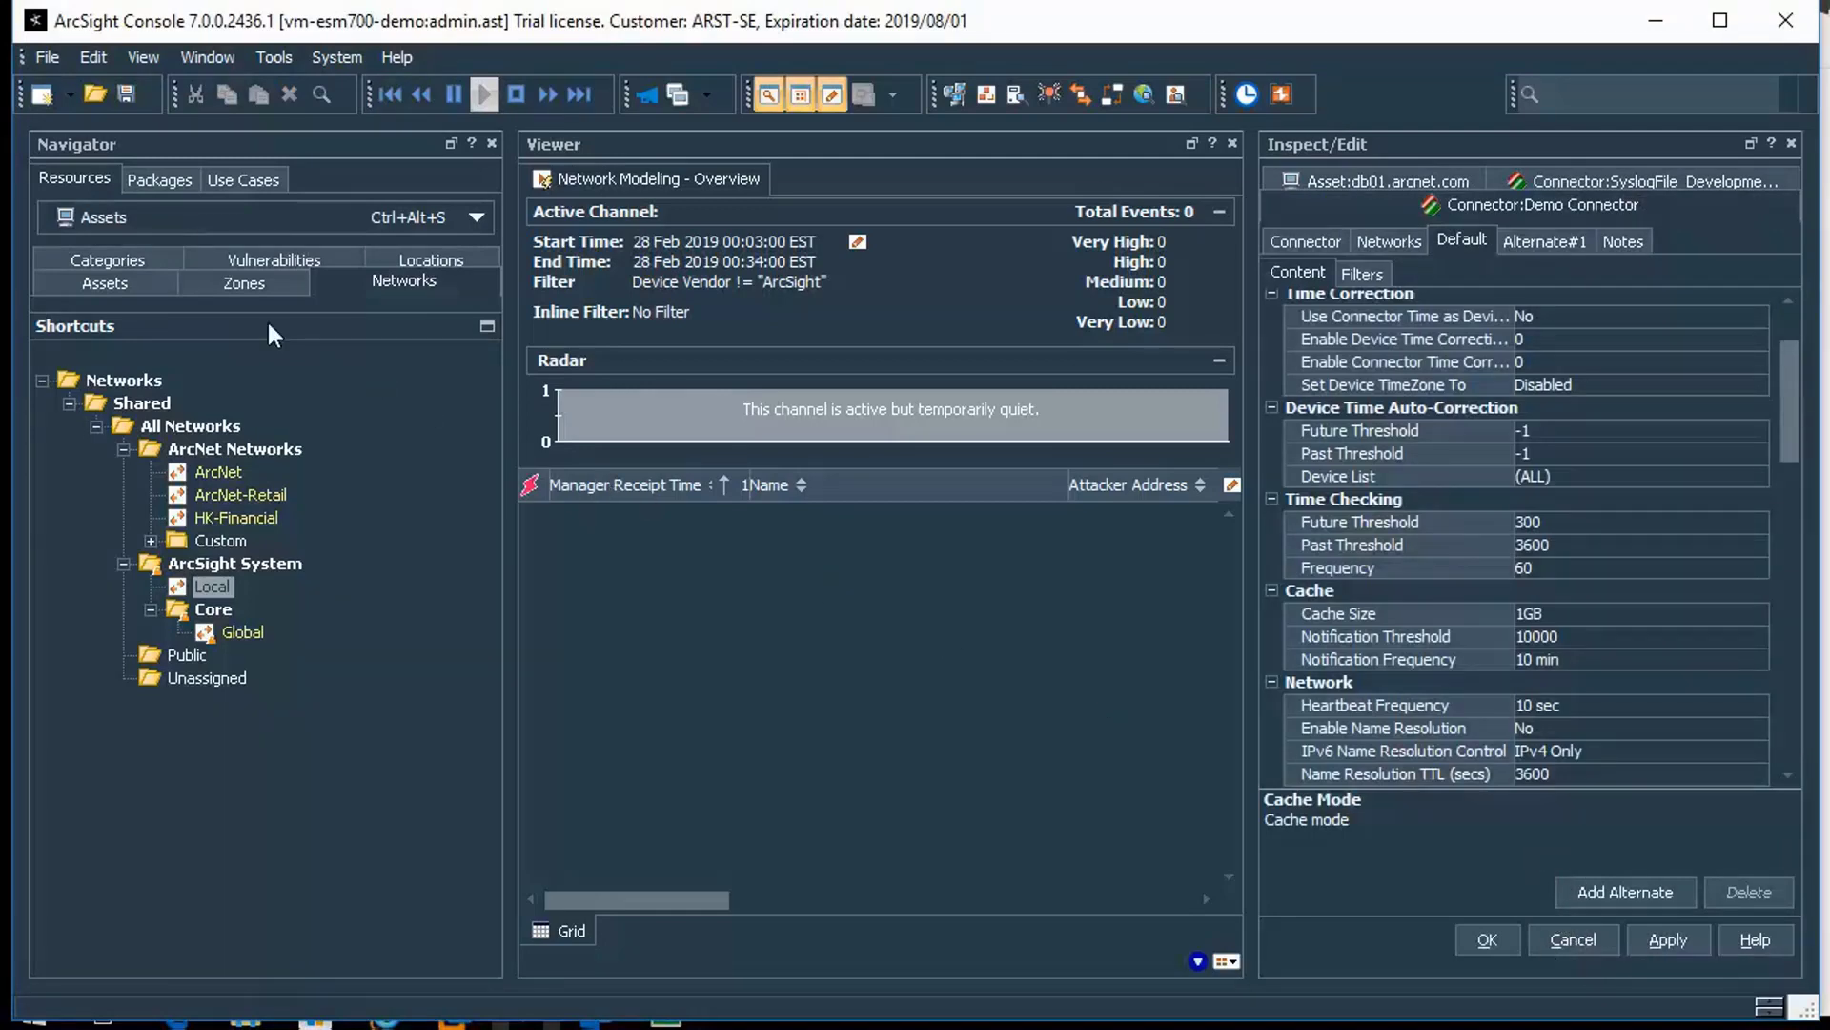
Step: Open zone arcnet-dmz and review its 172.17.1.1–172.17.1.254 range and assets db01, db02, web01
click(253, 288)
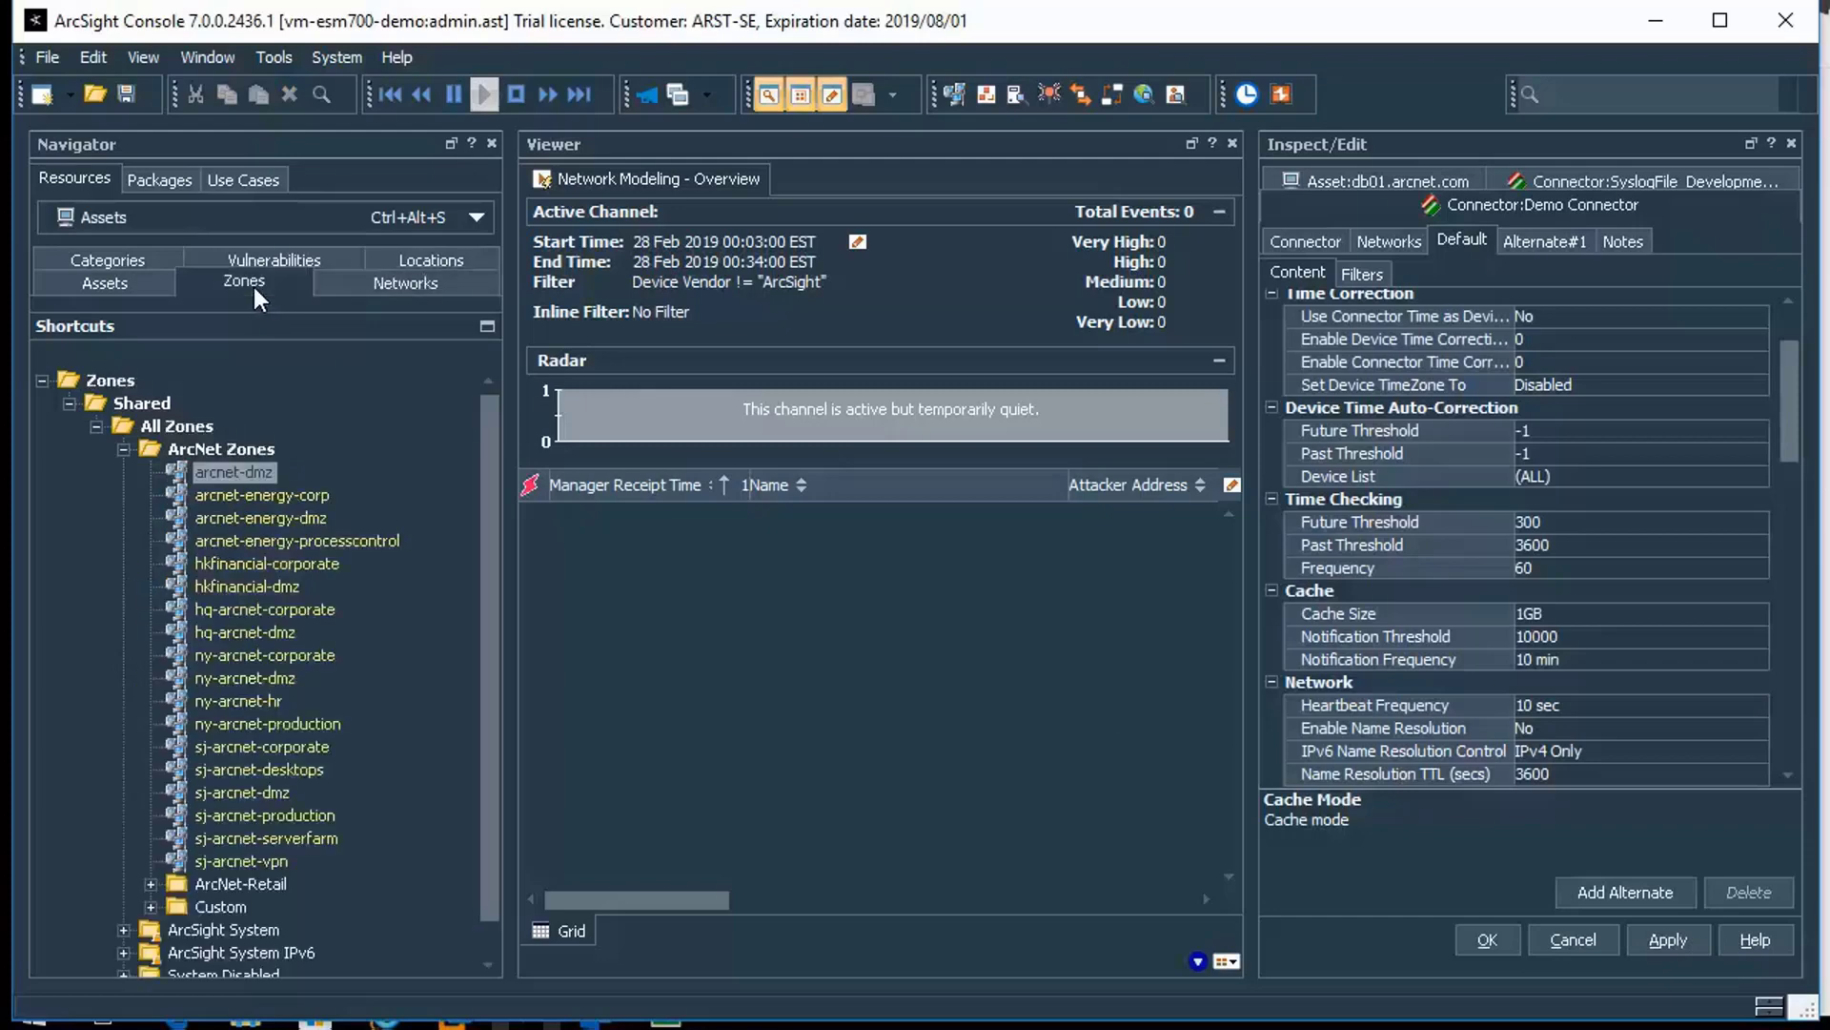
double_click(261, 471)
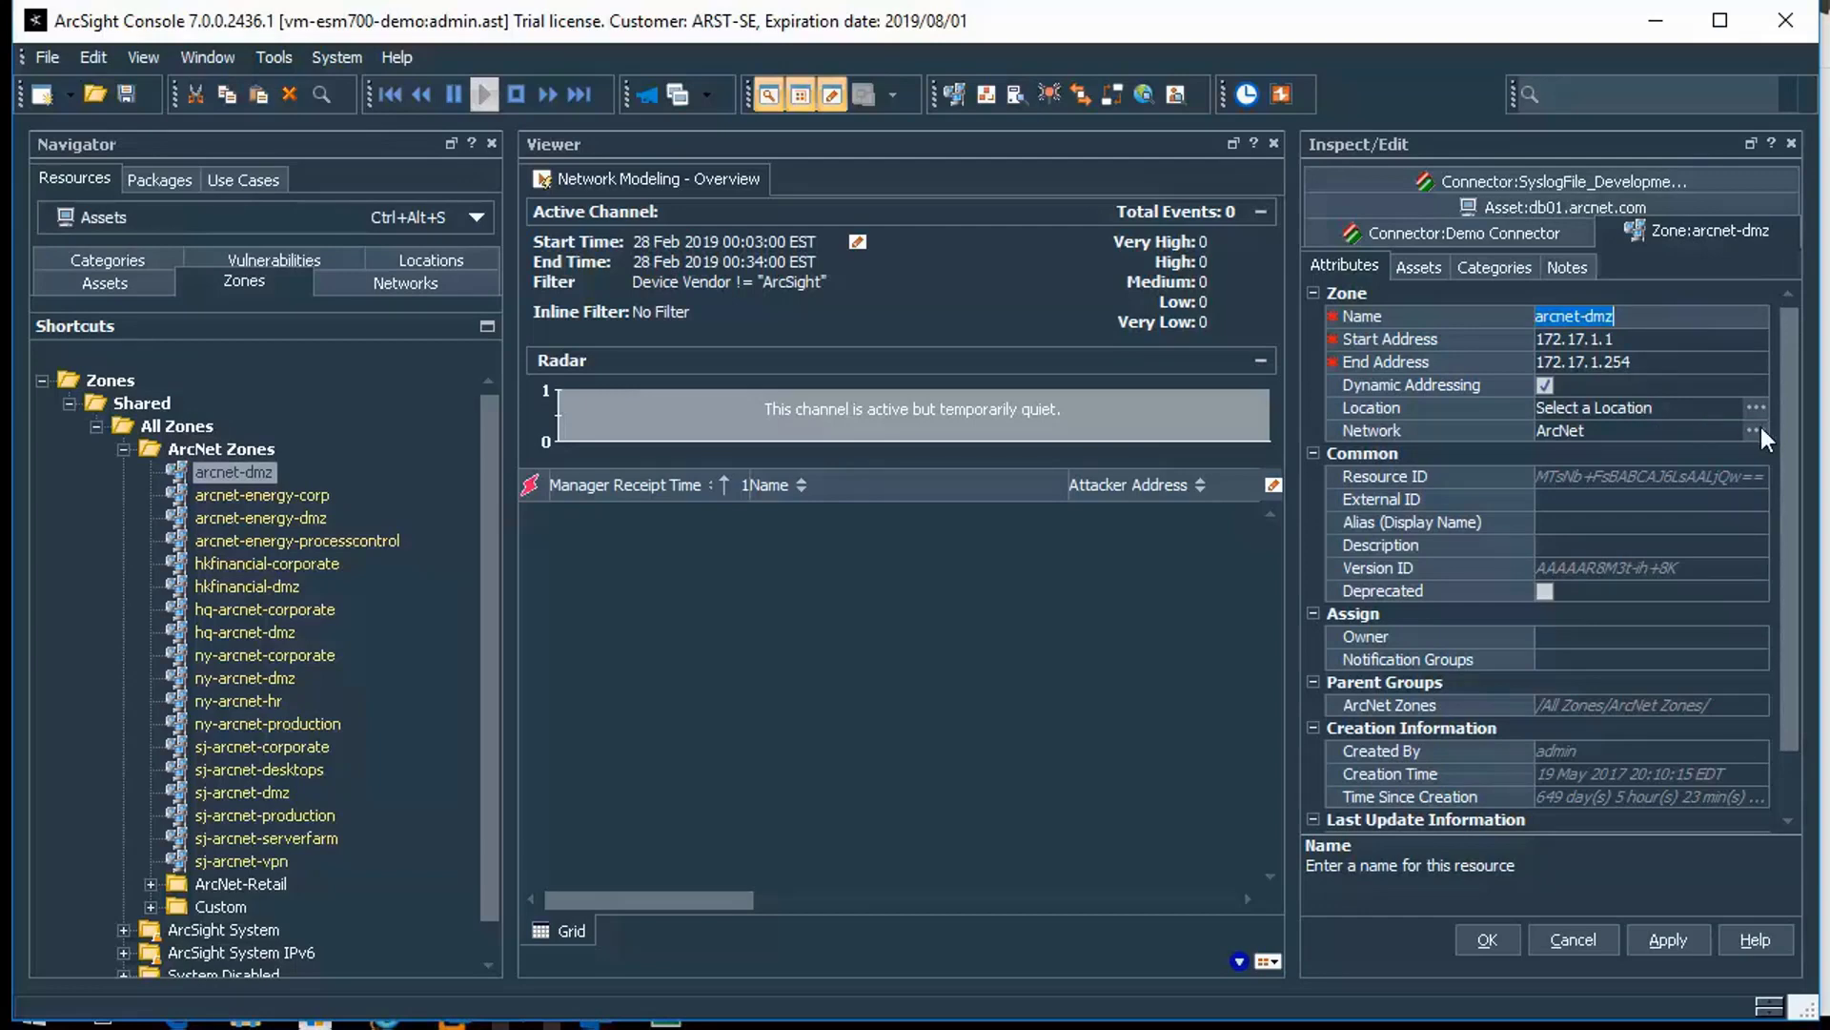
click(1428, 271)
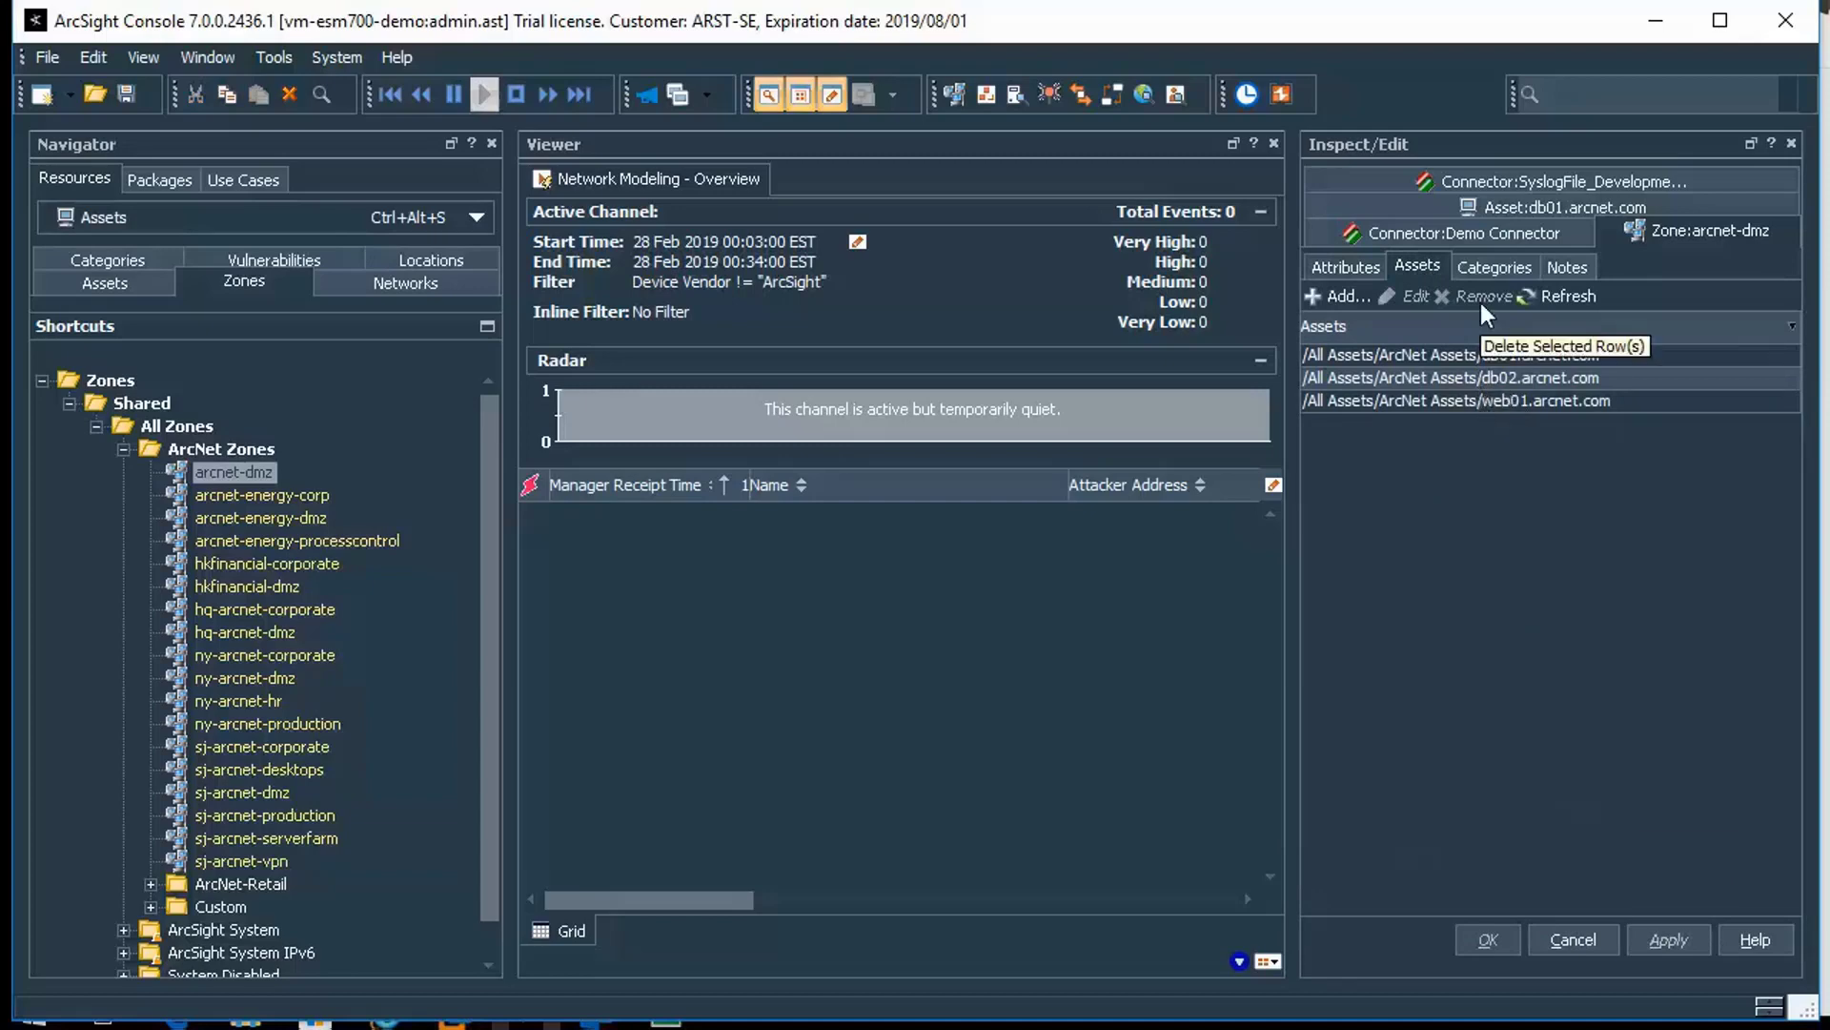
click(1348, 268)
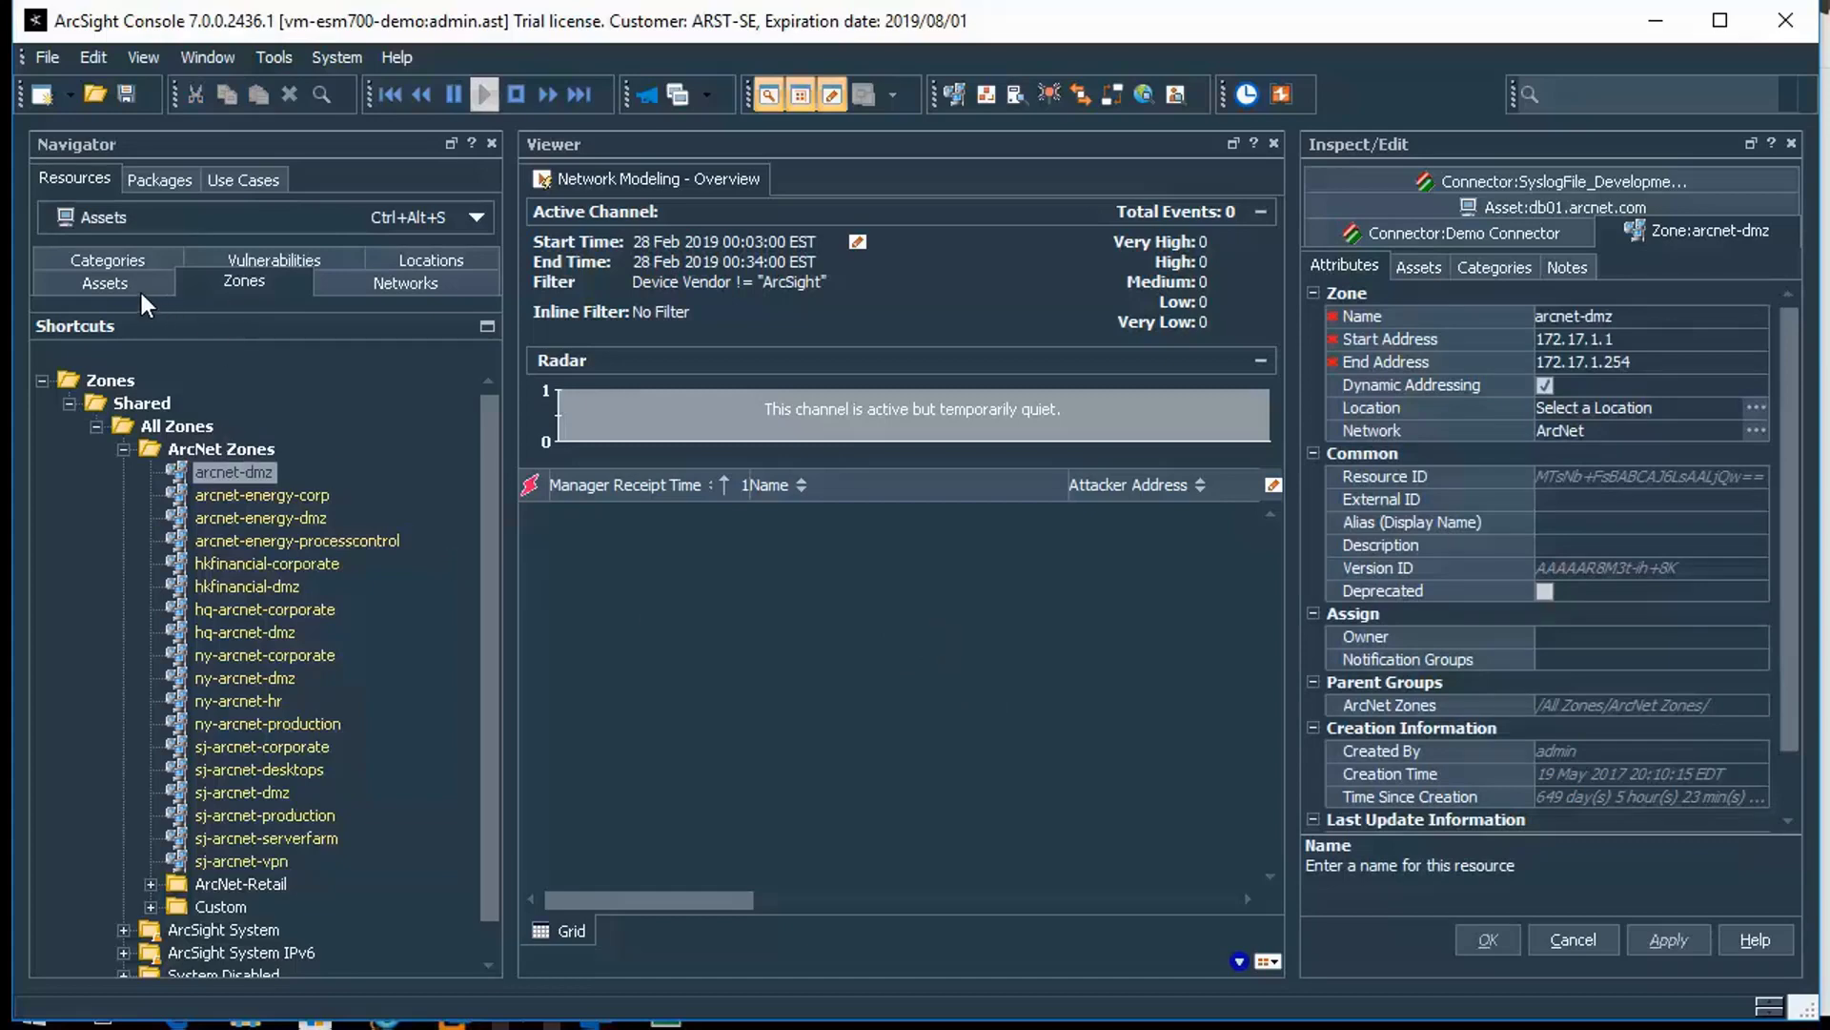
Step: Open asset bind01.external and check its alternate interface bind01.internal
click(105, 282)
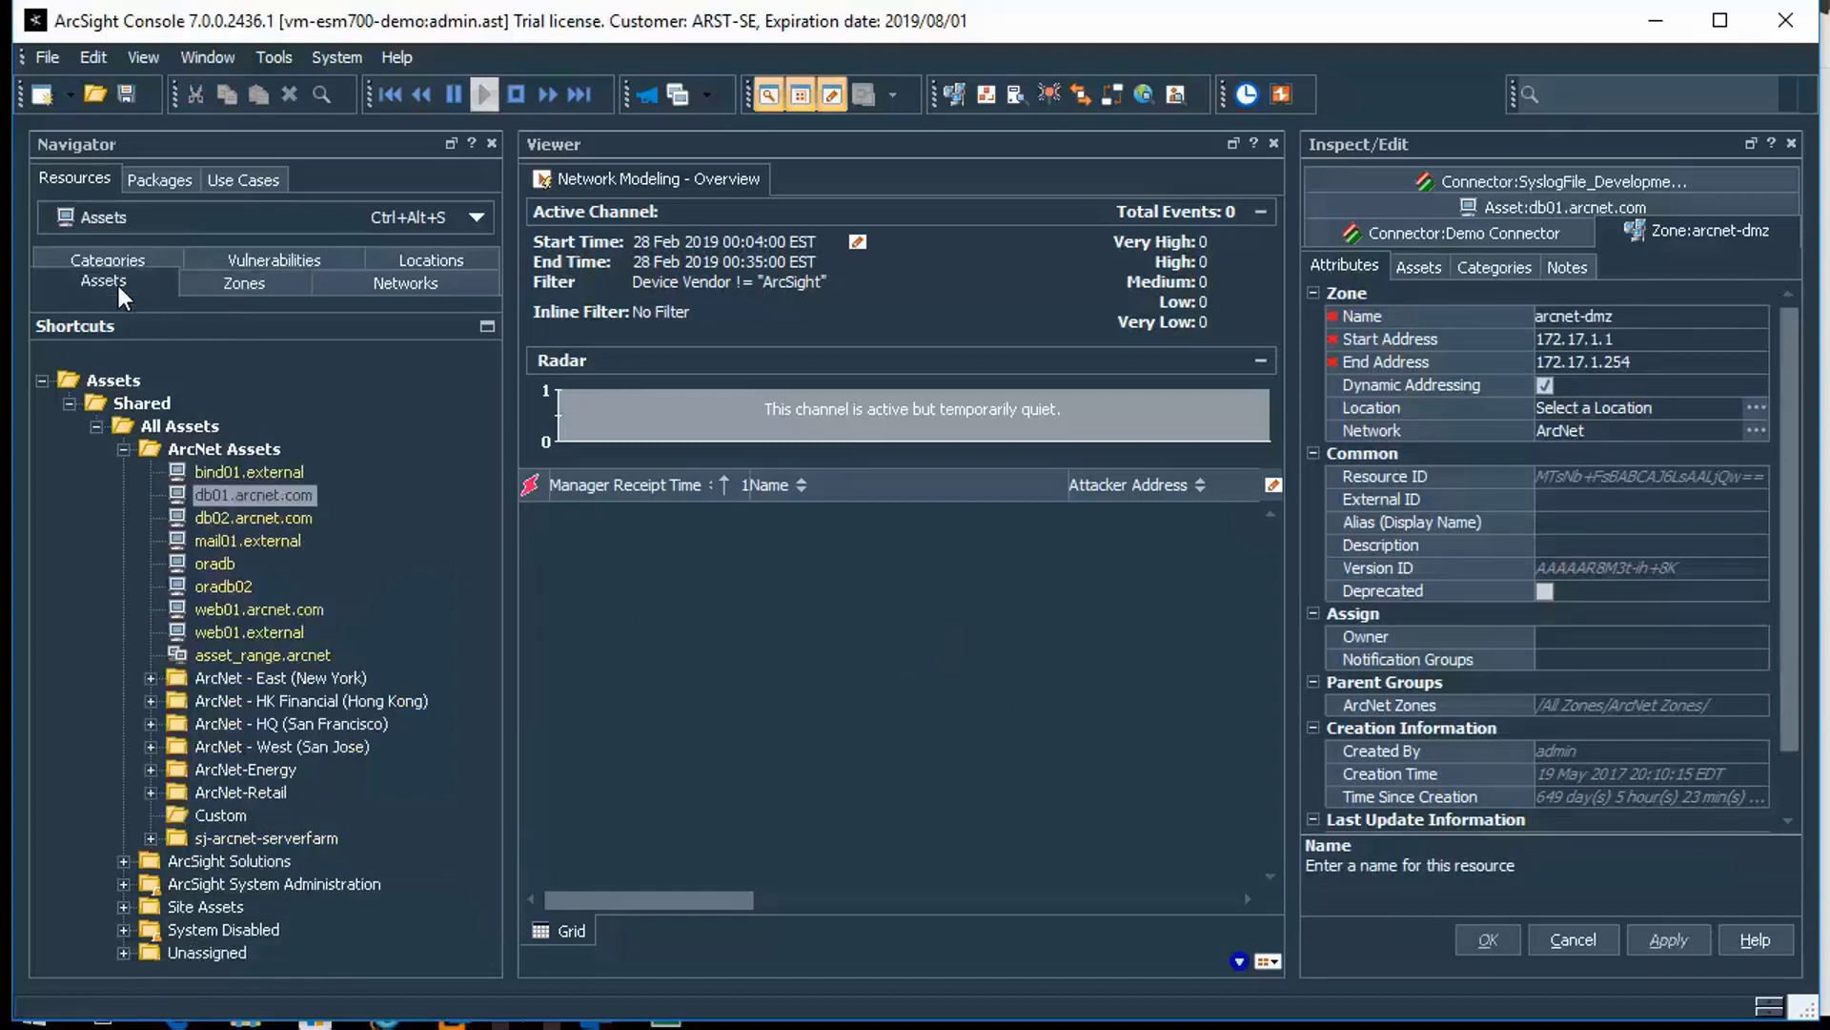
double_click(258, 473)
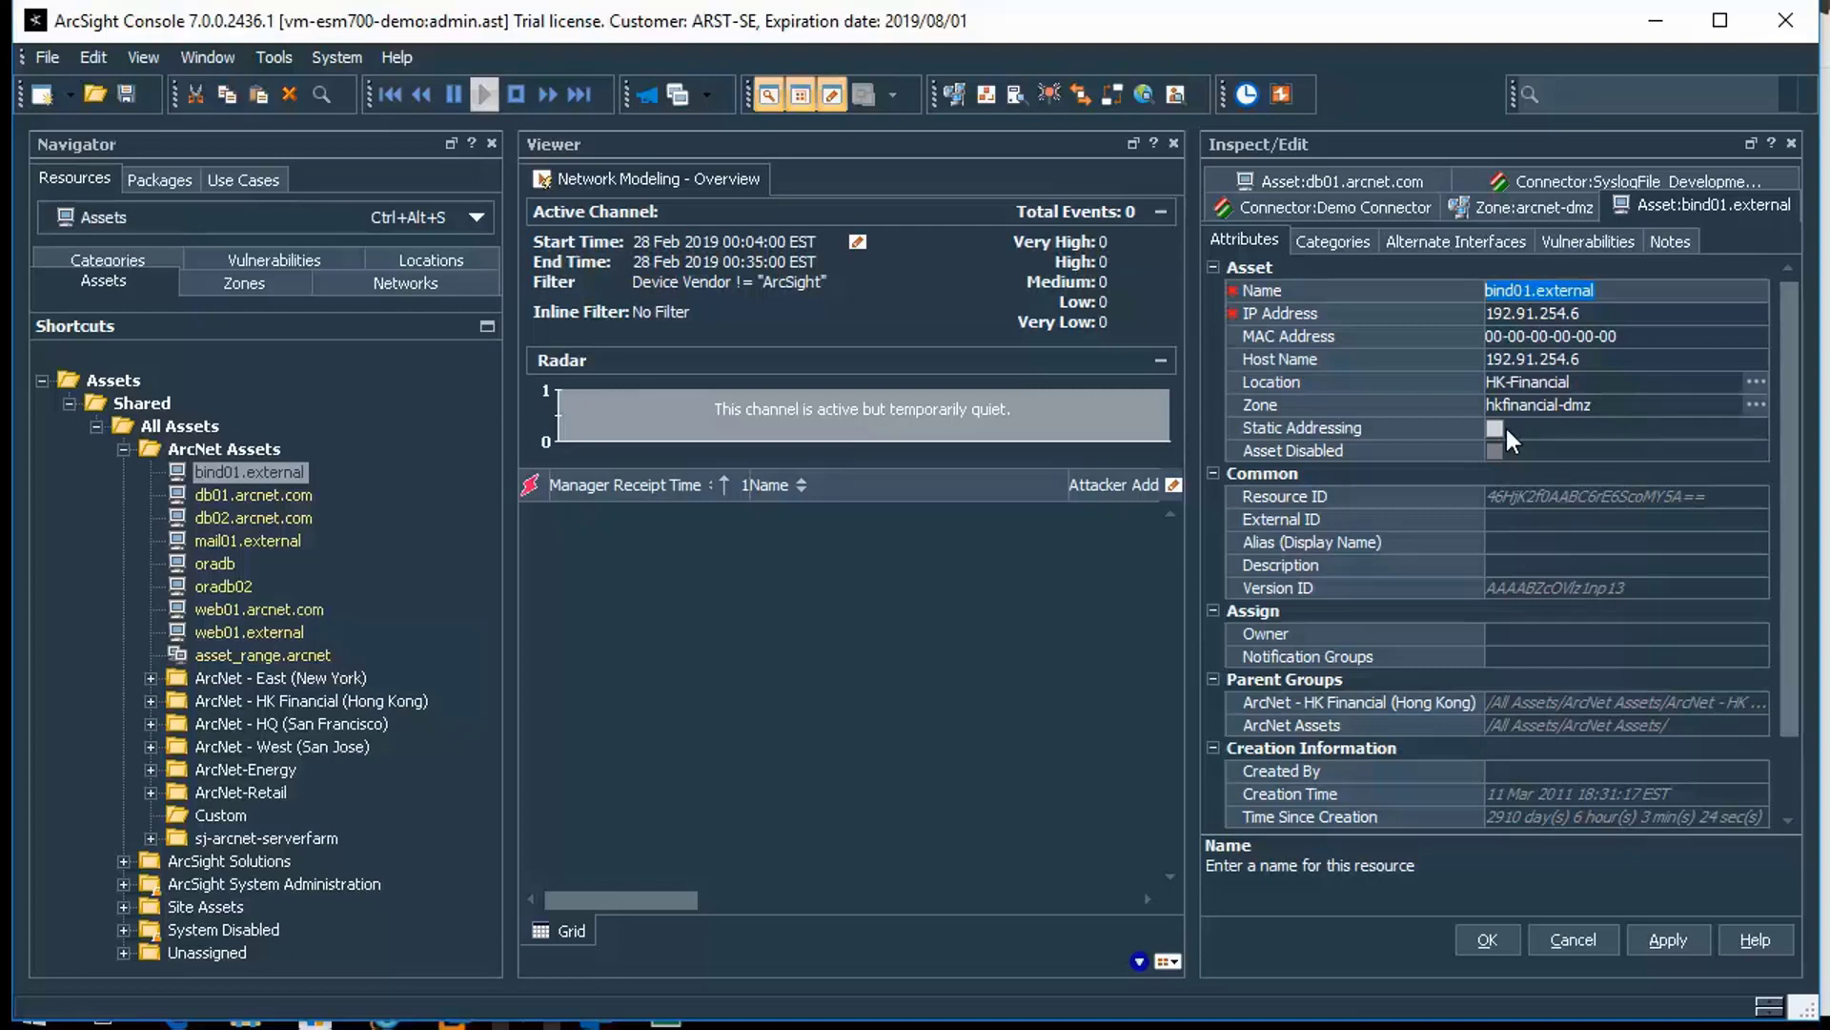
click(1484, 240)
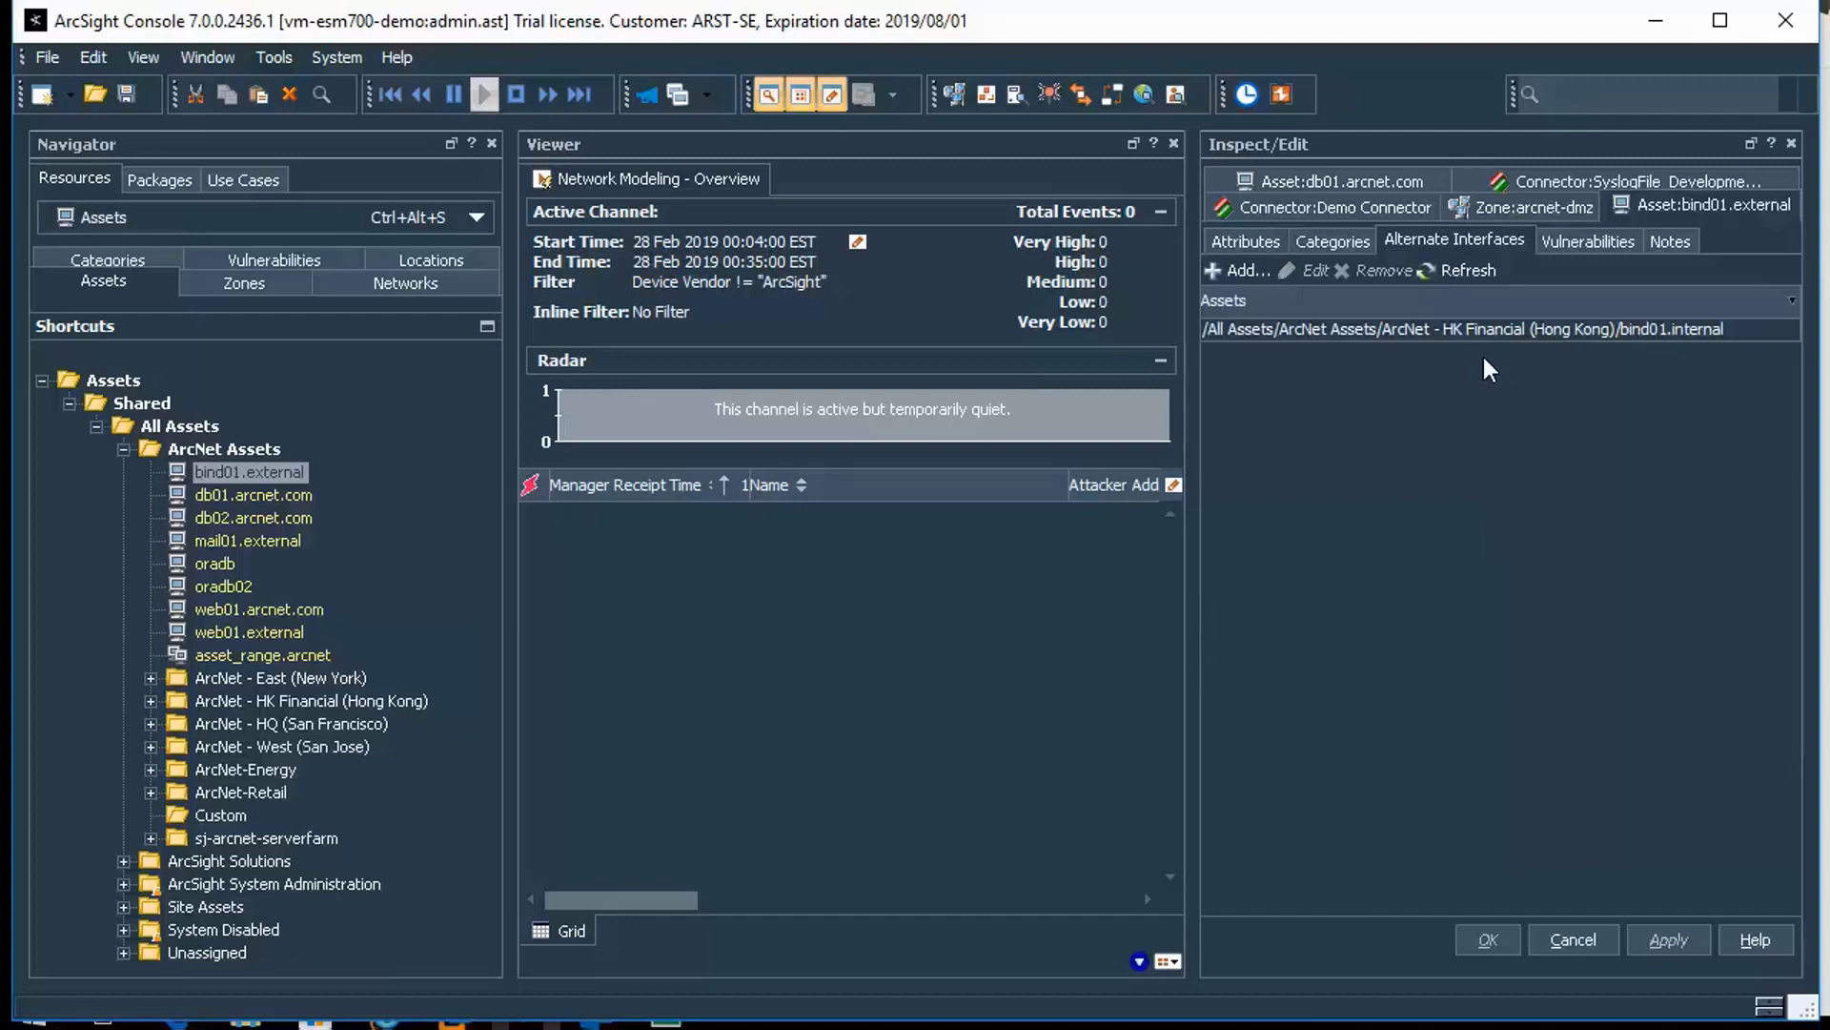
click(1247, 241)
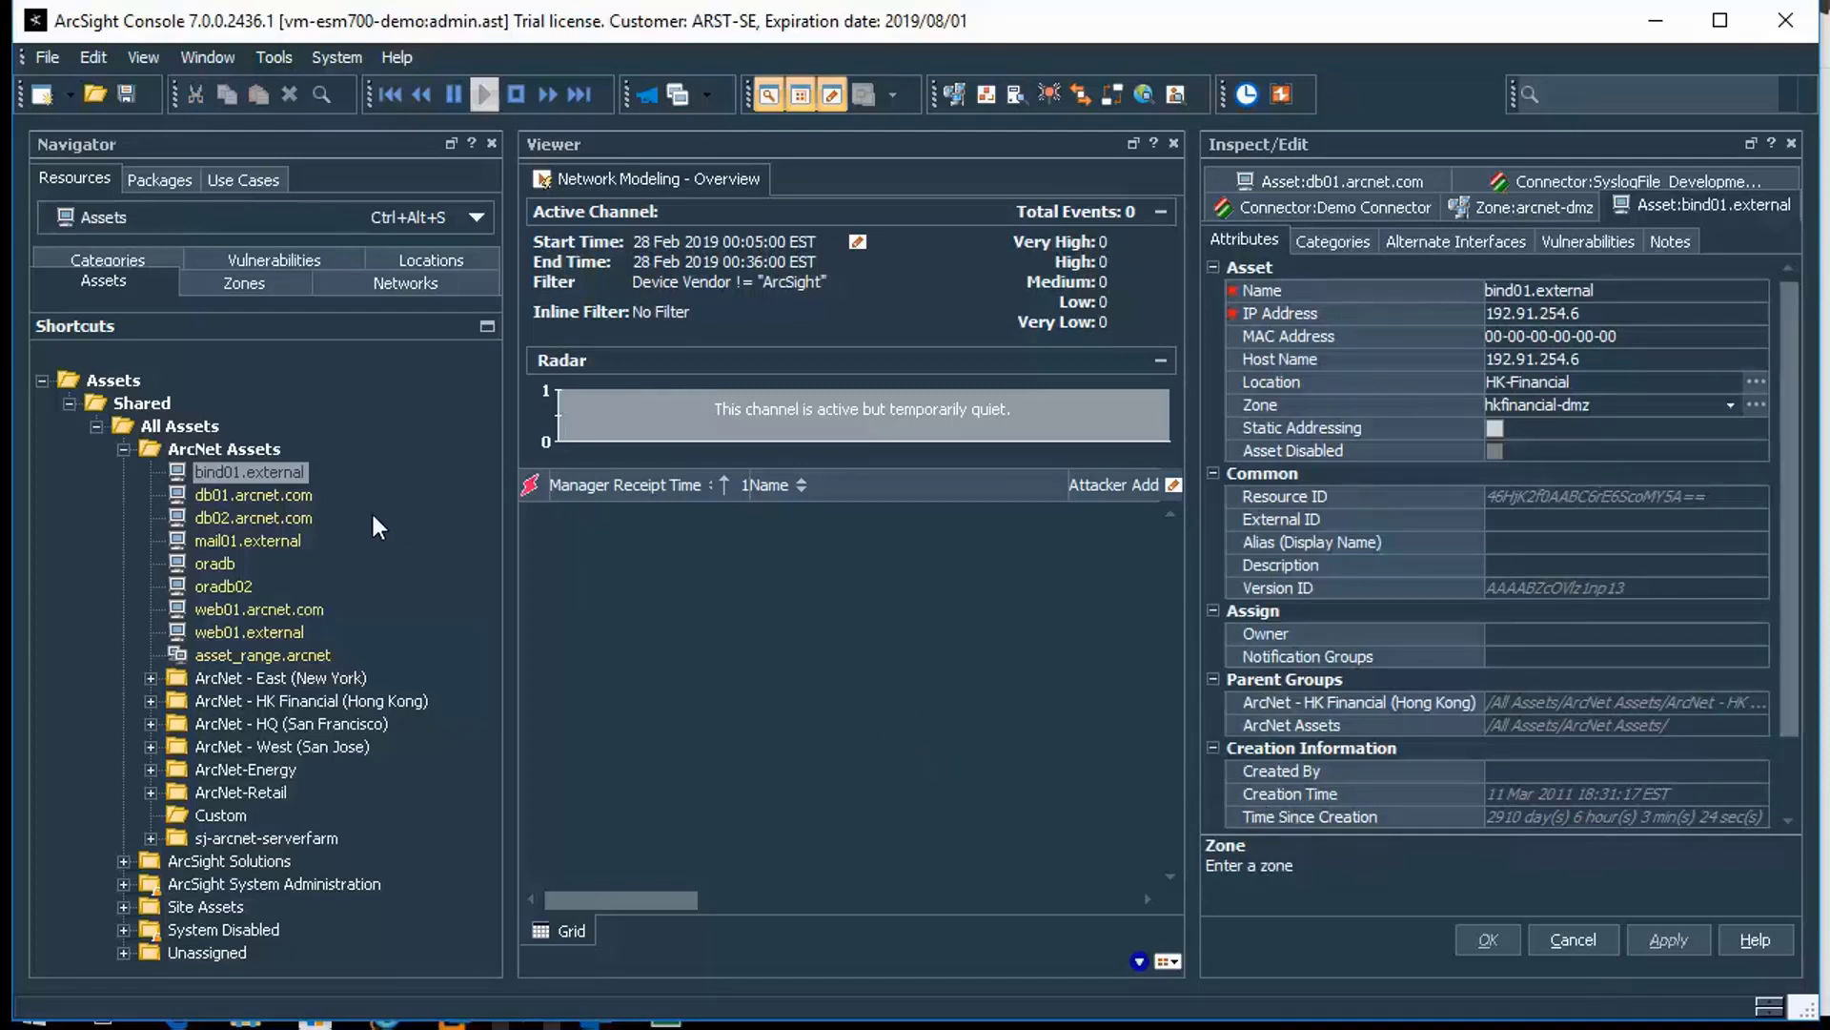
Step: Create a new blank asset in the ArcNet Assets group
click(201, 449)
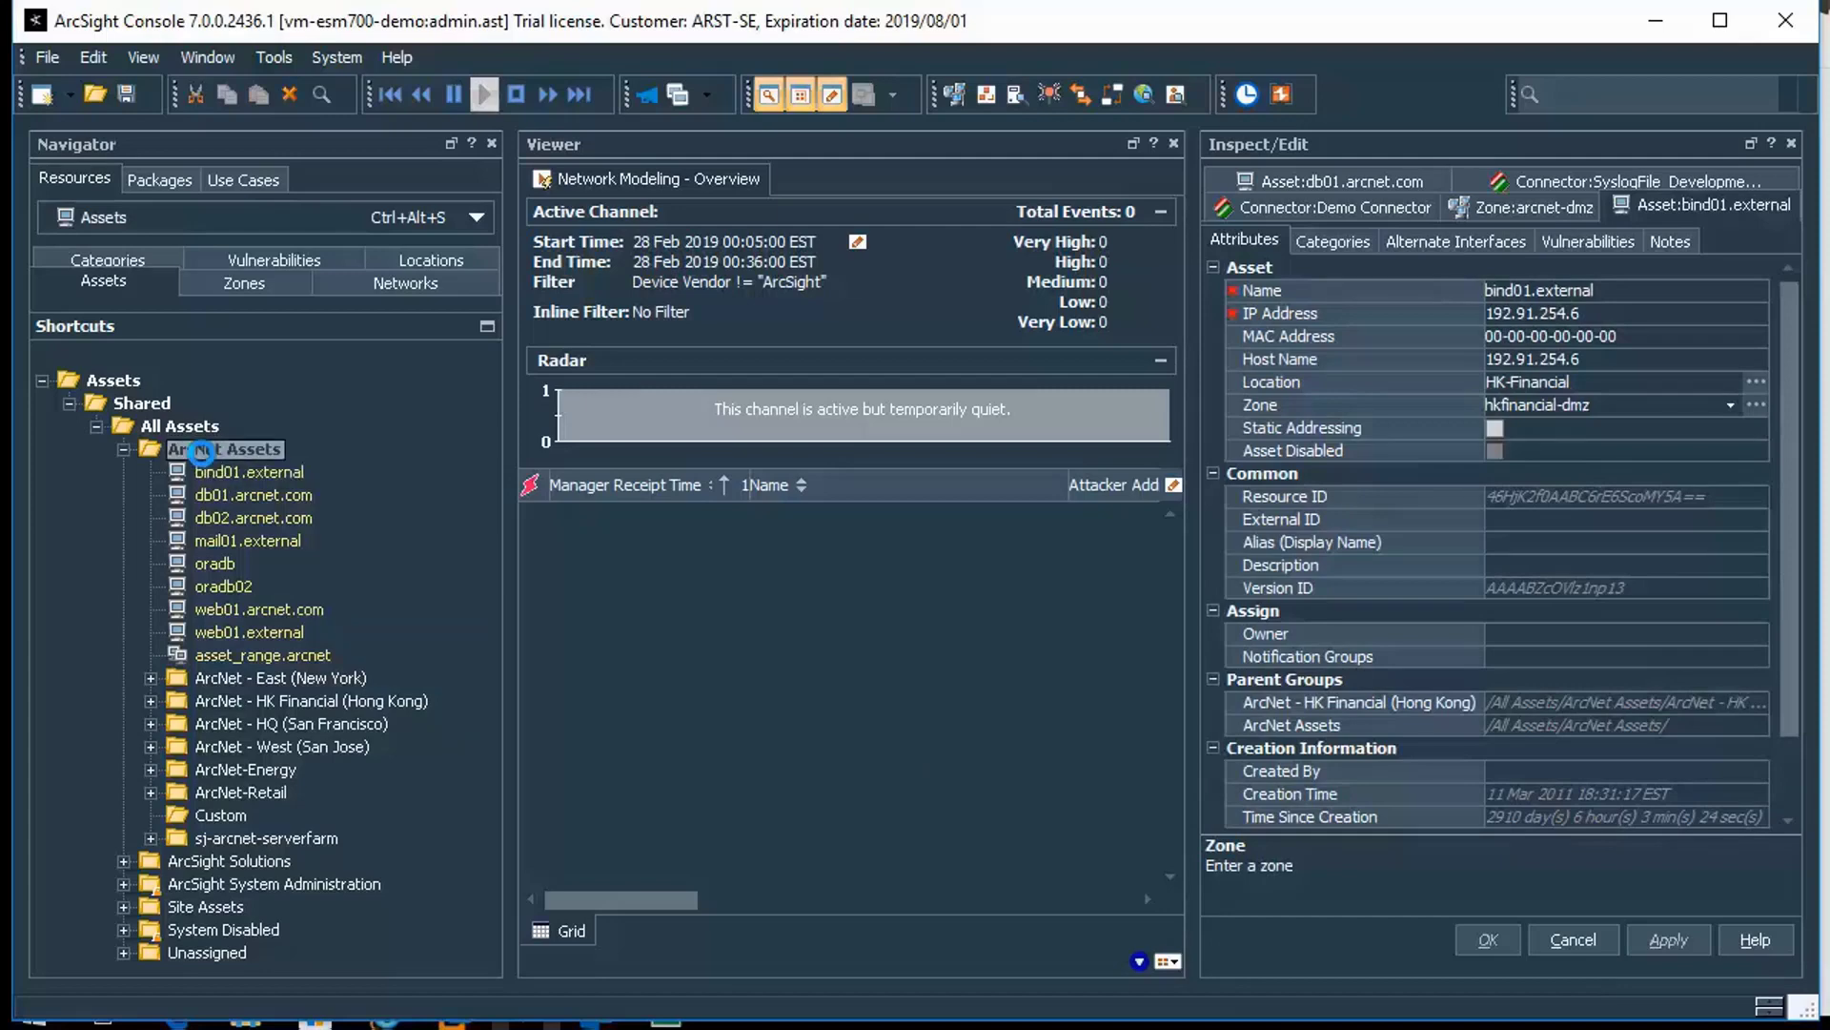
right_click(202, 455)
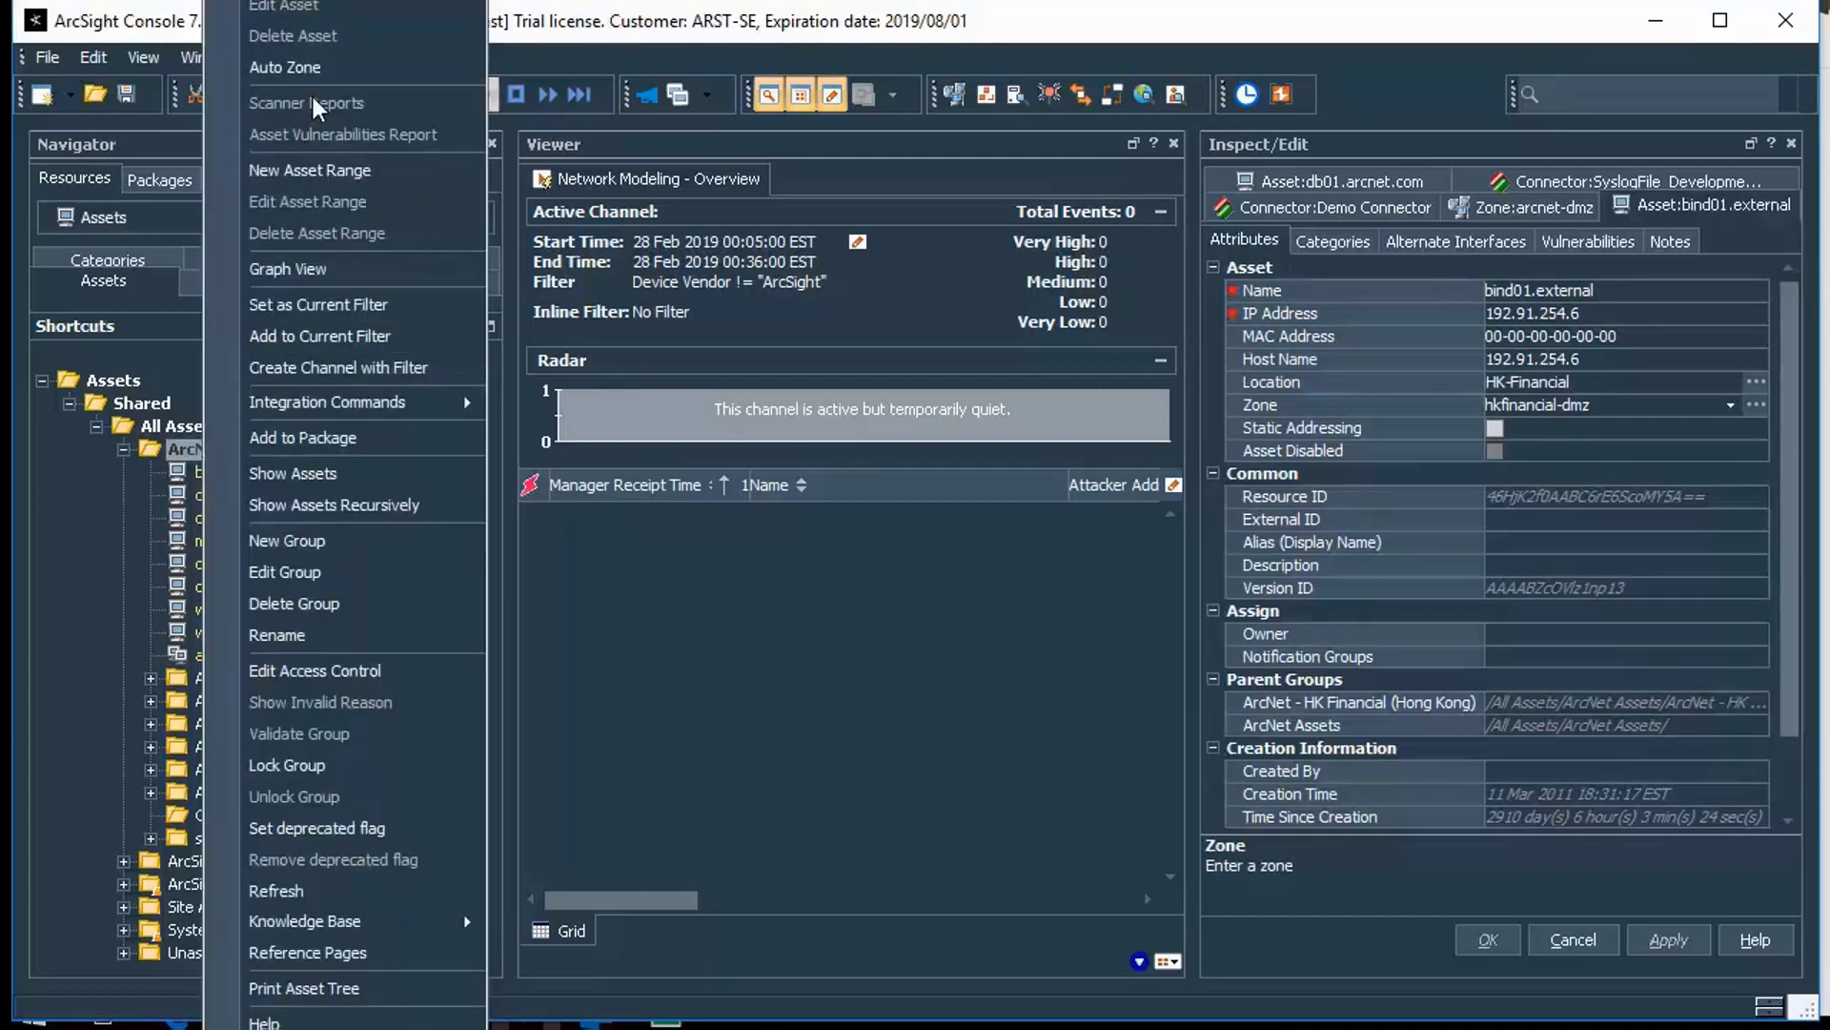
click(326, 6)
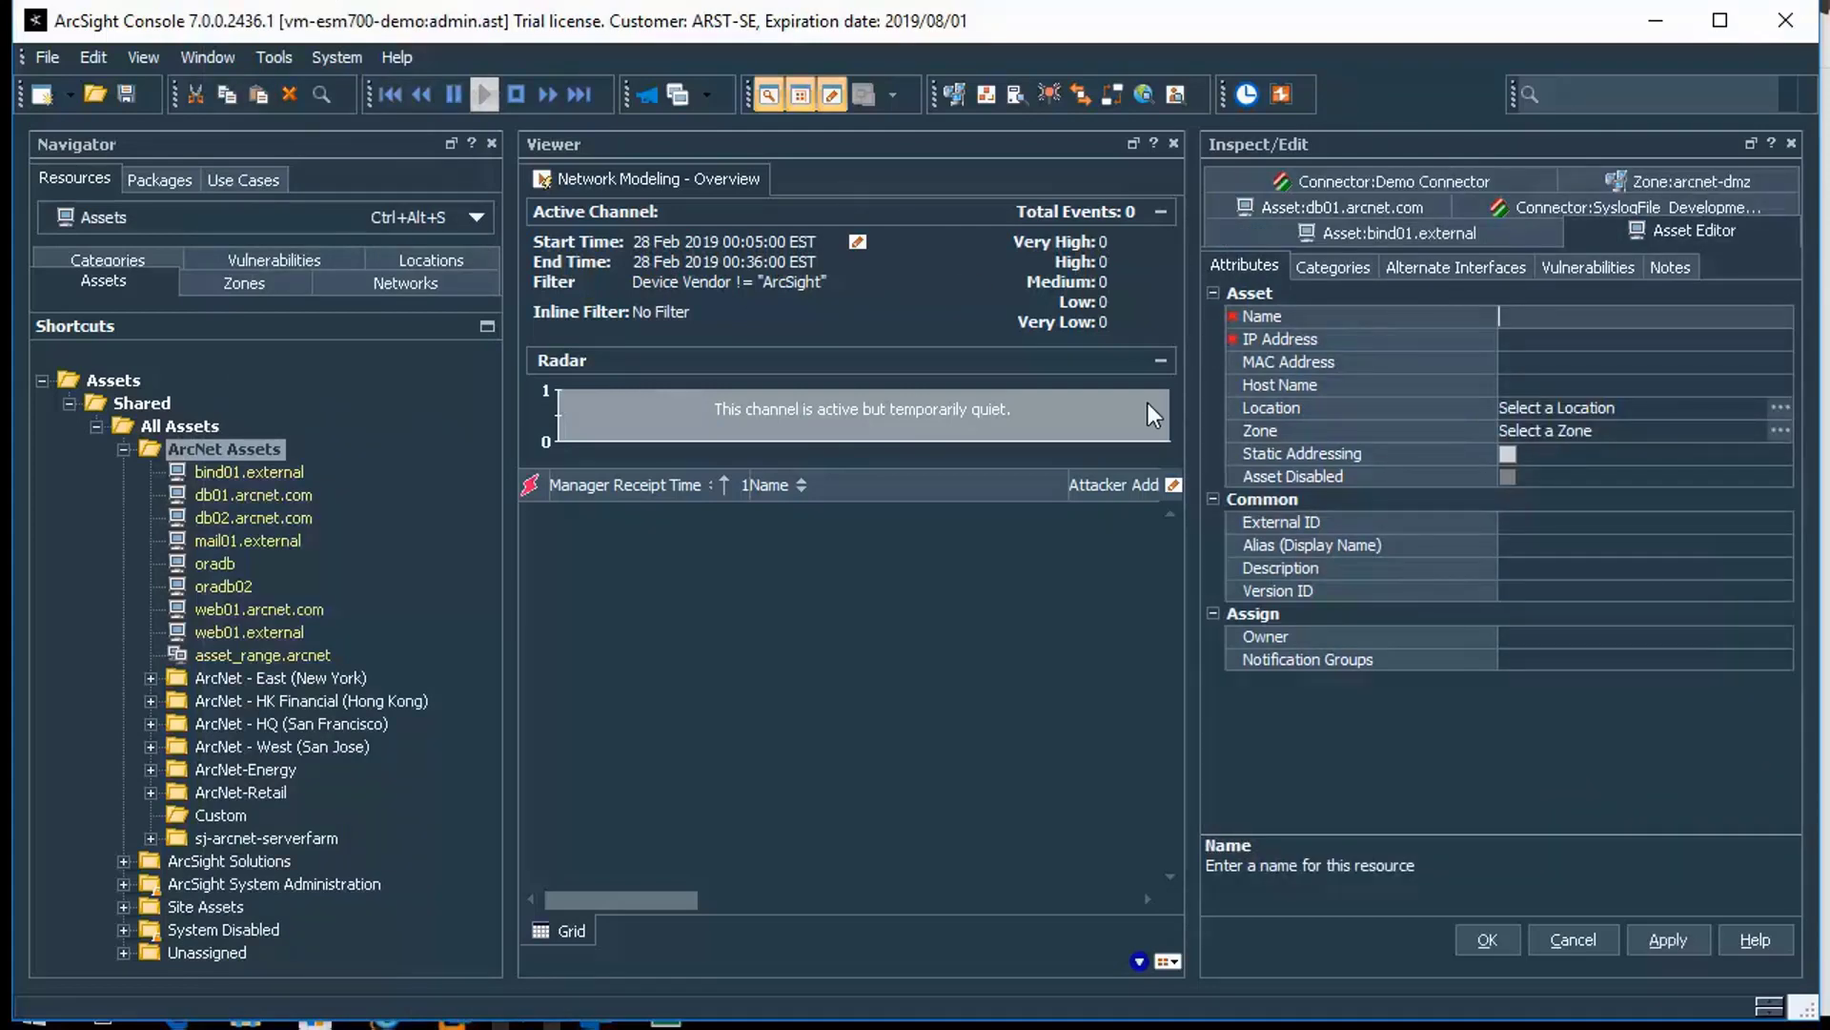
Step: Start a new asset range in ArcNet Assets and confirm the new asset has no alternate interfaces
right_click(265, 445)
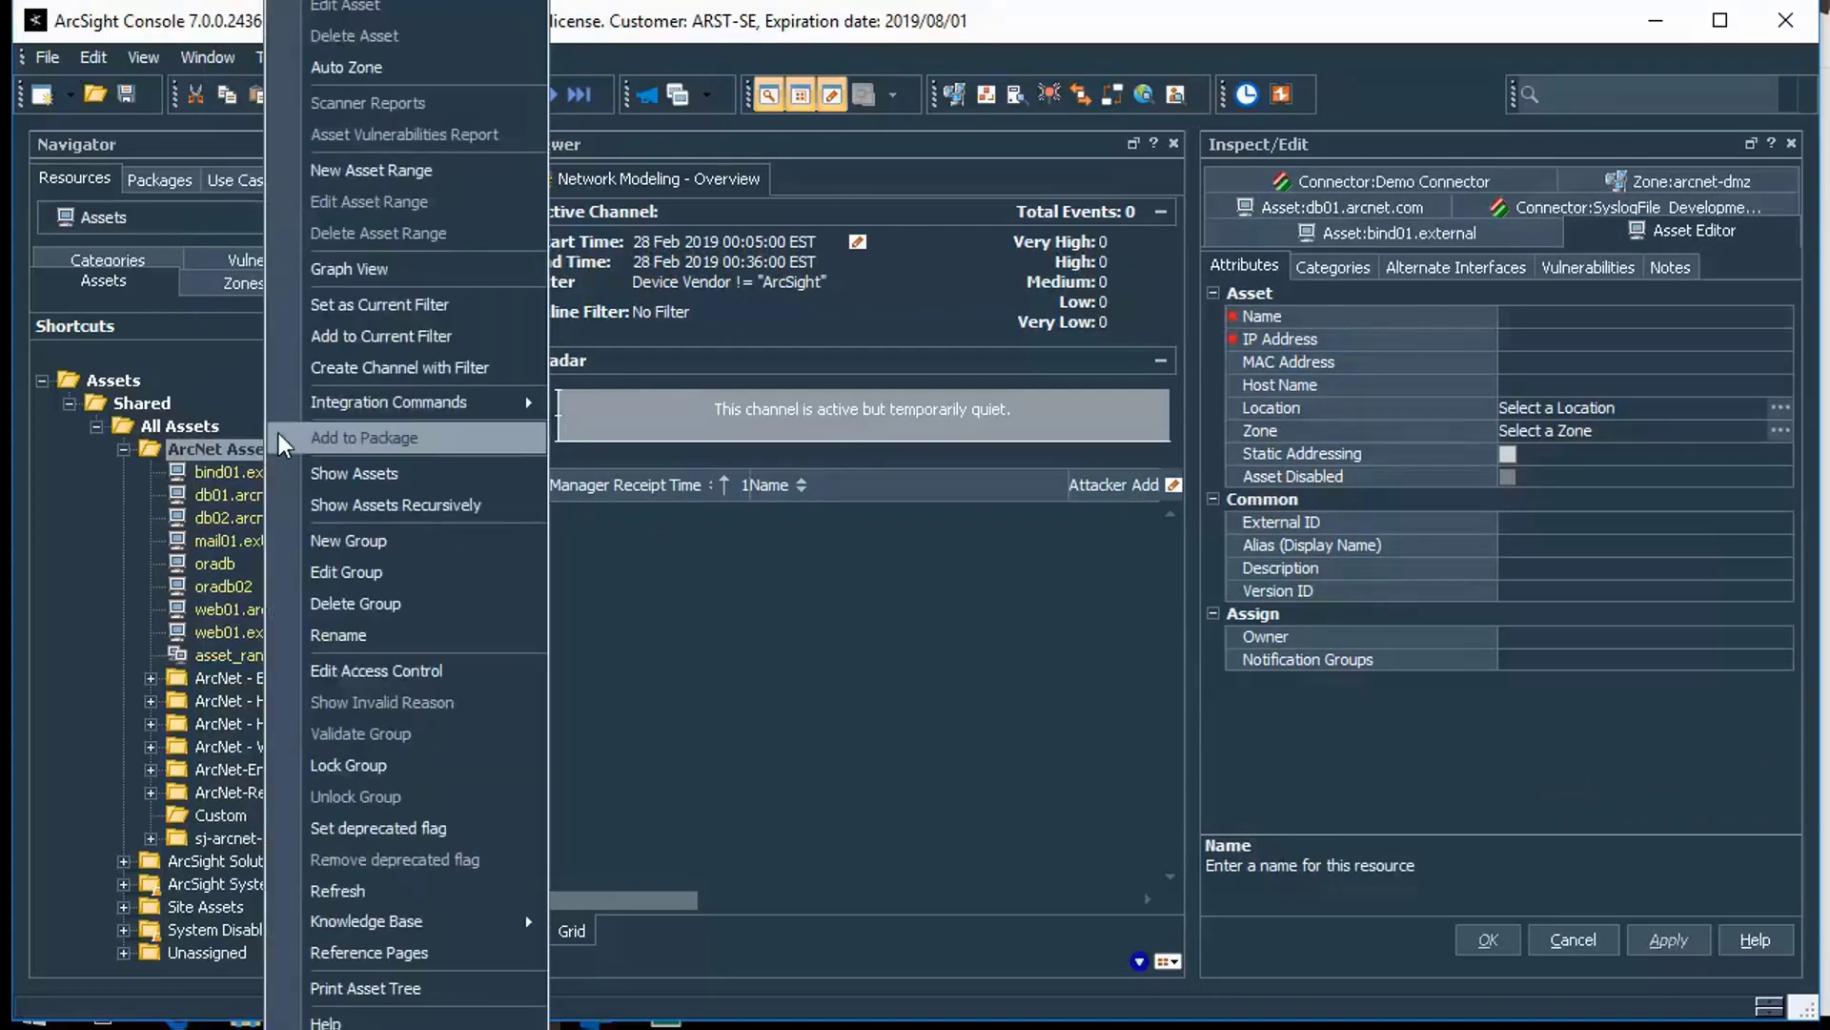
click(387, 179)
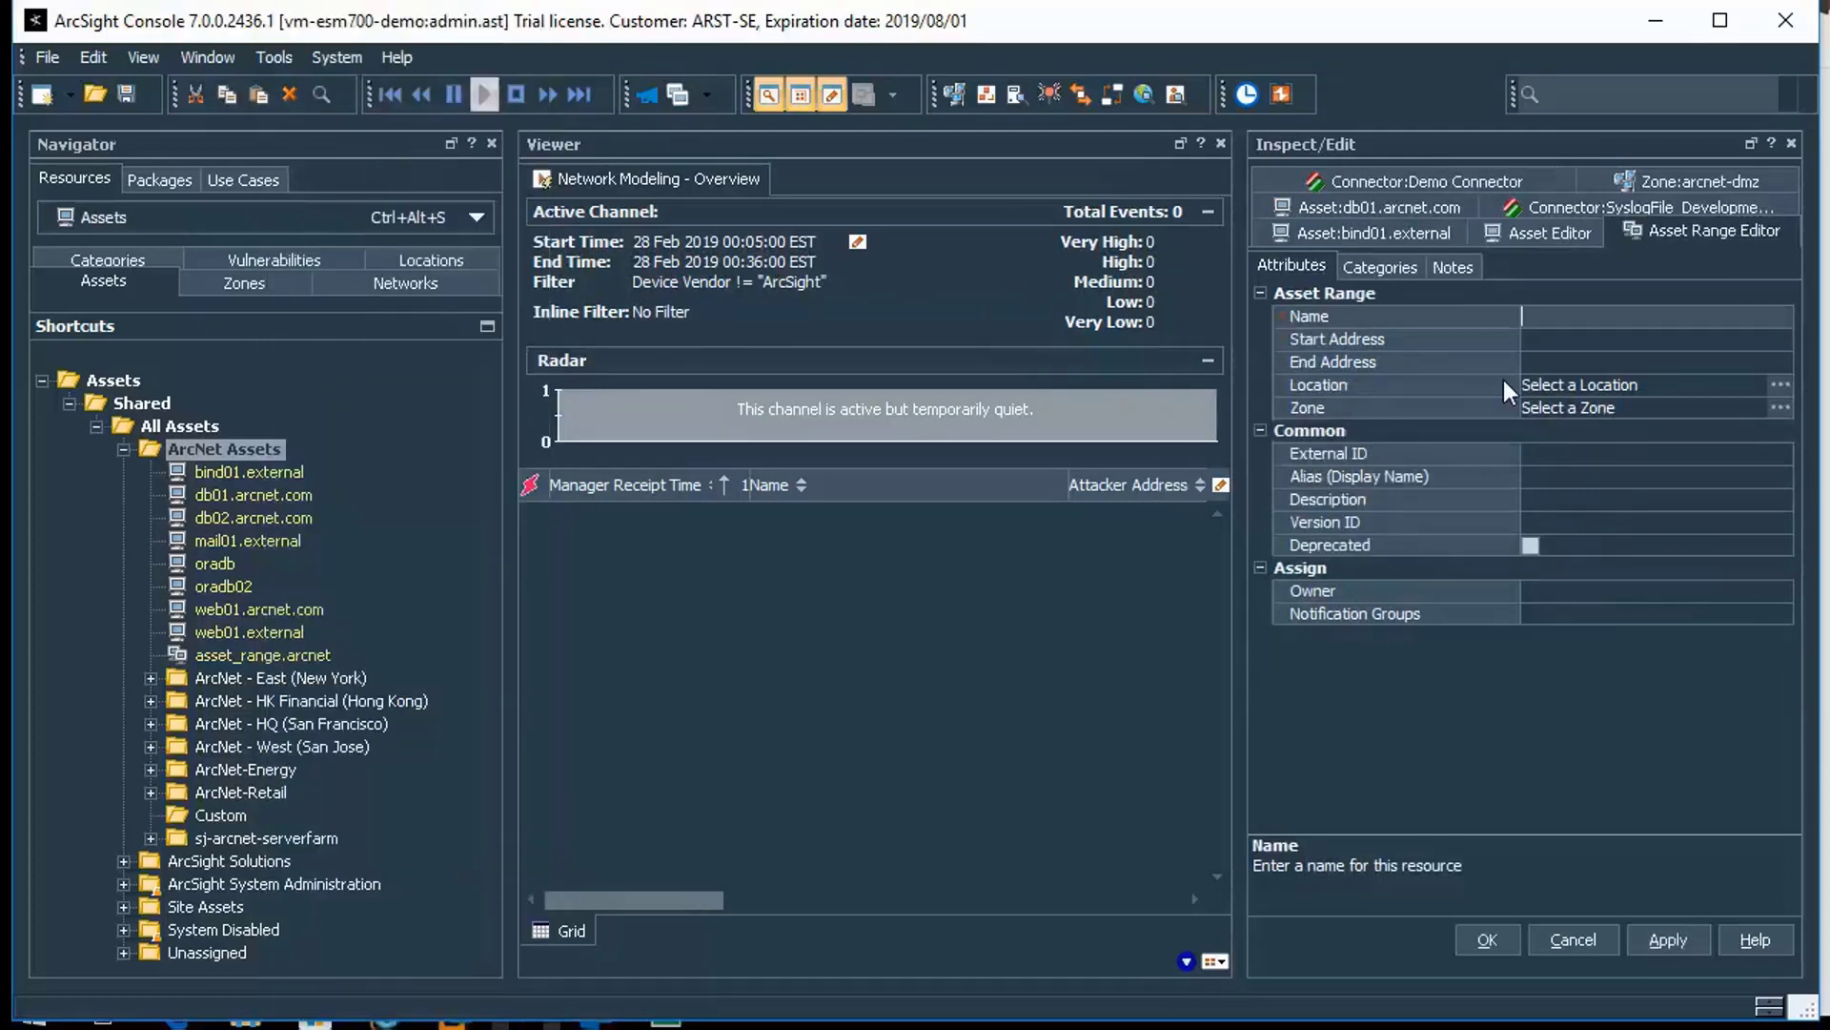
click(1561, 342)
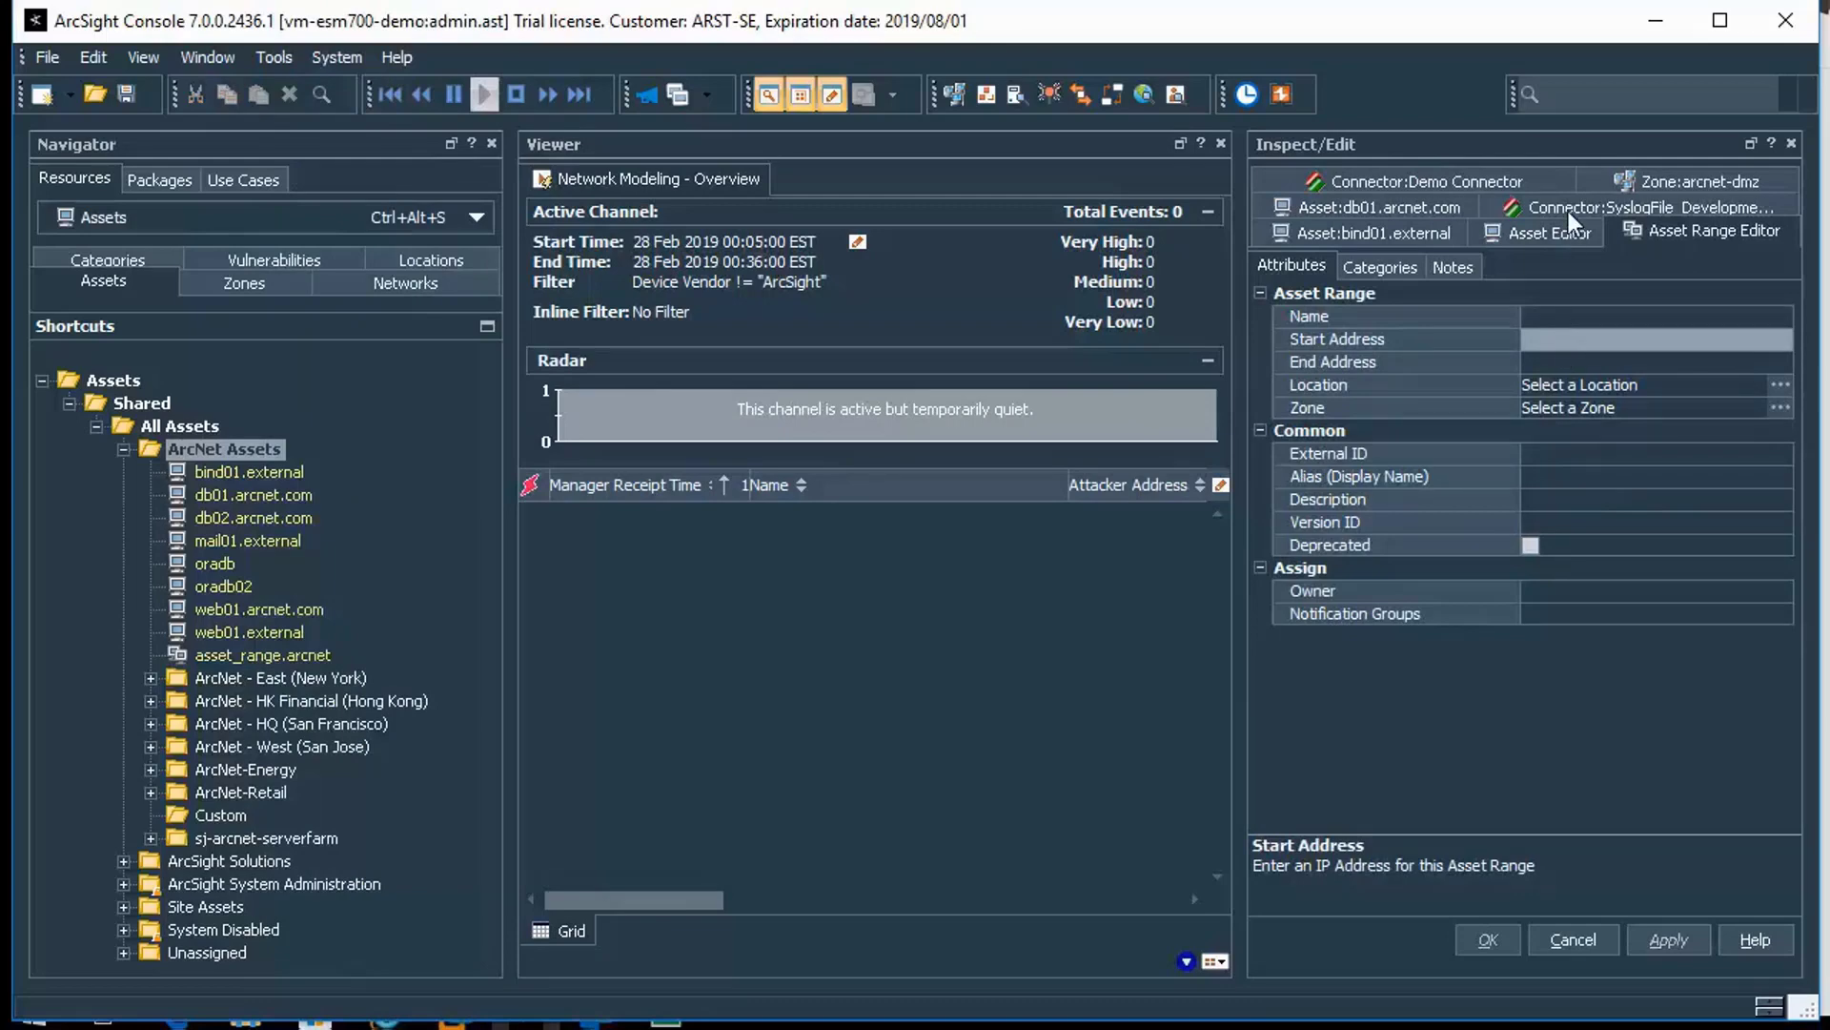
click(1554, 232)
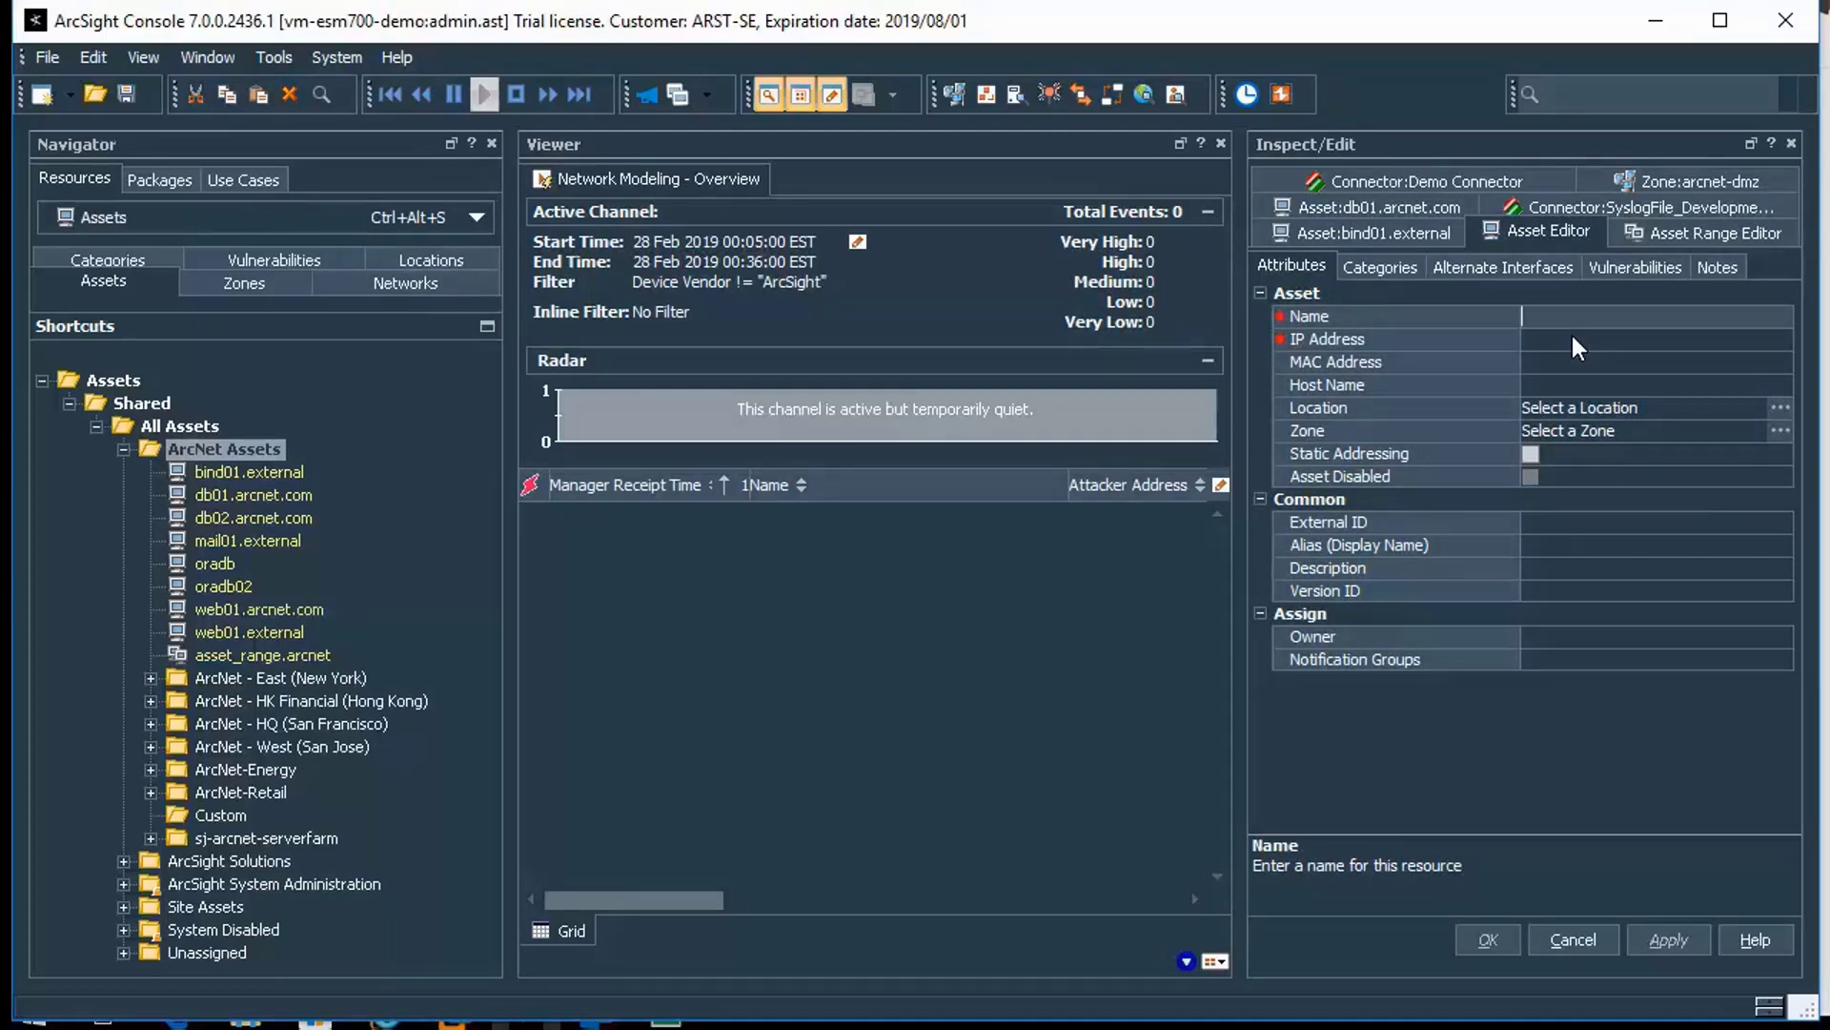
click(1507, 276)
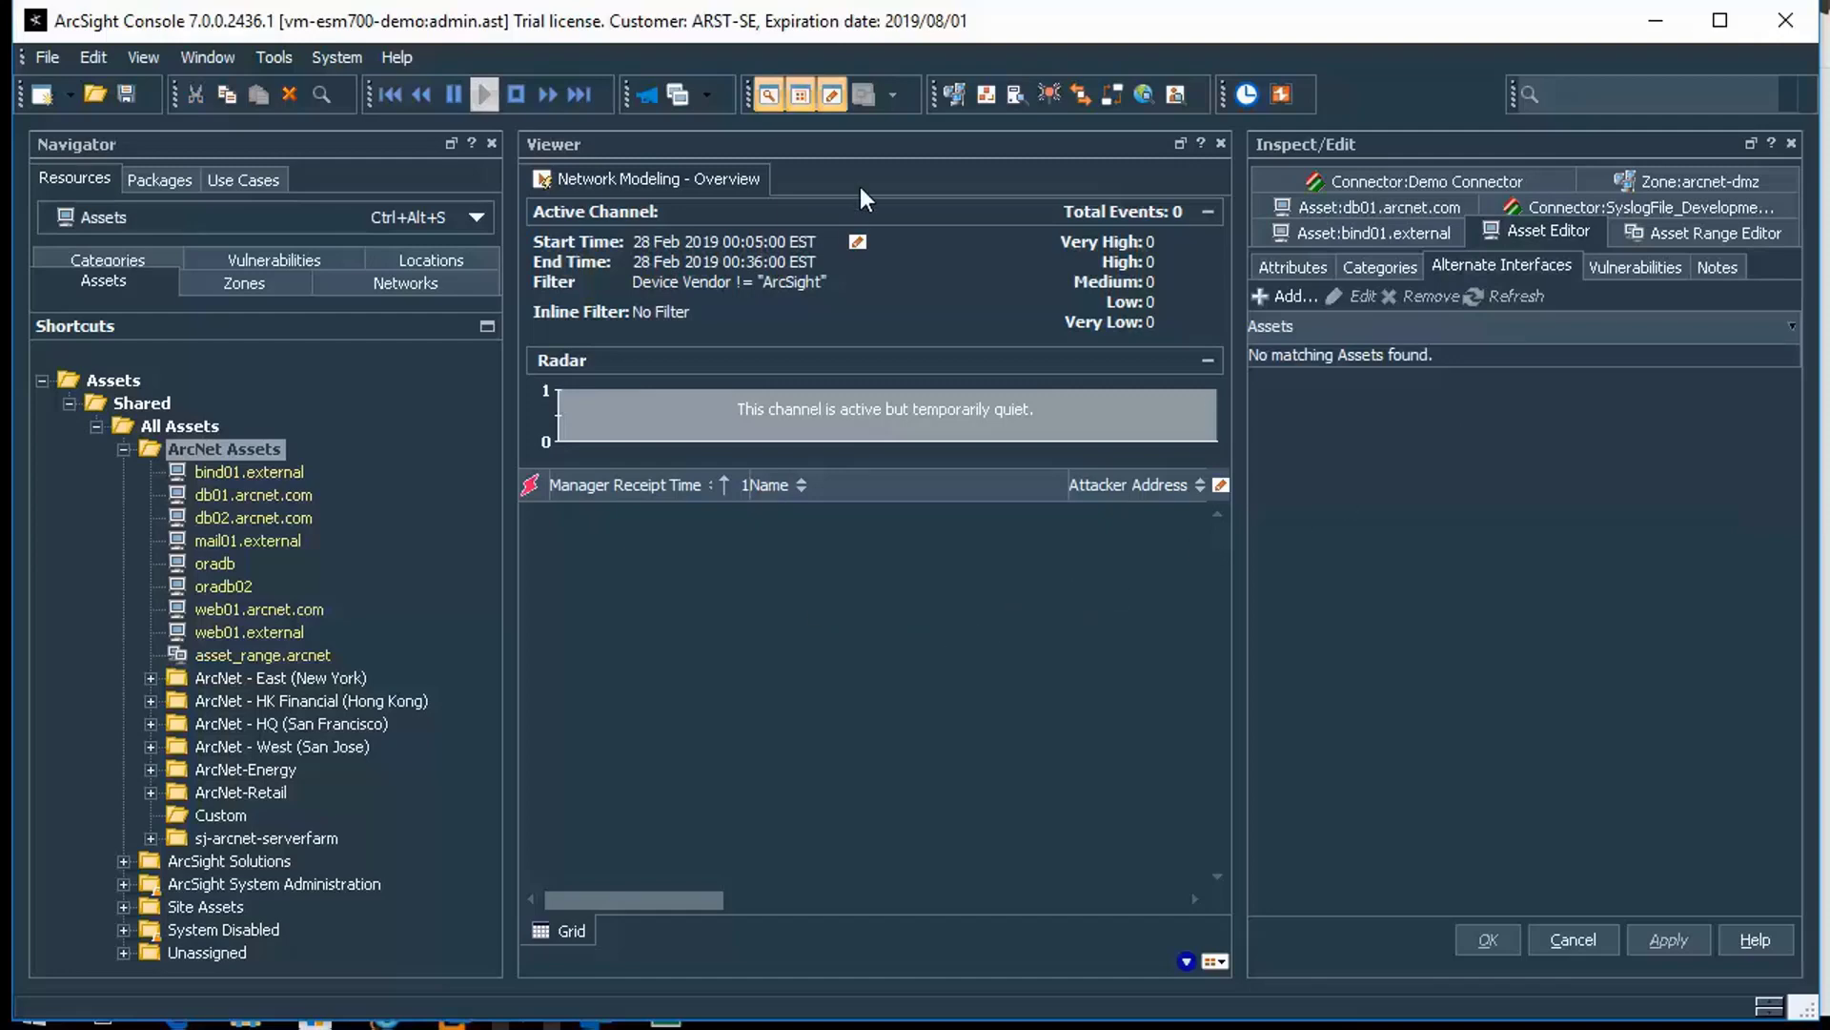
Step: Launch the Network Model wizard and cancel it without finishing
click(952, 93)
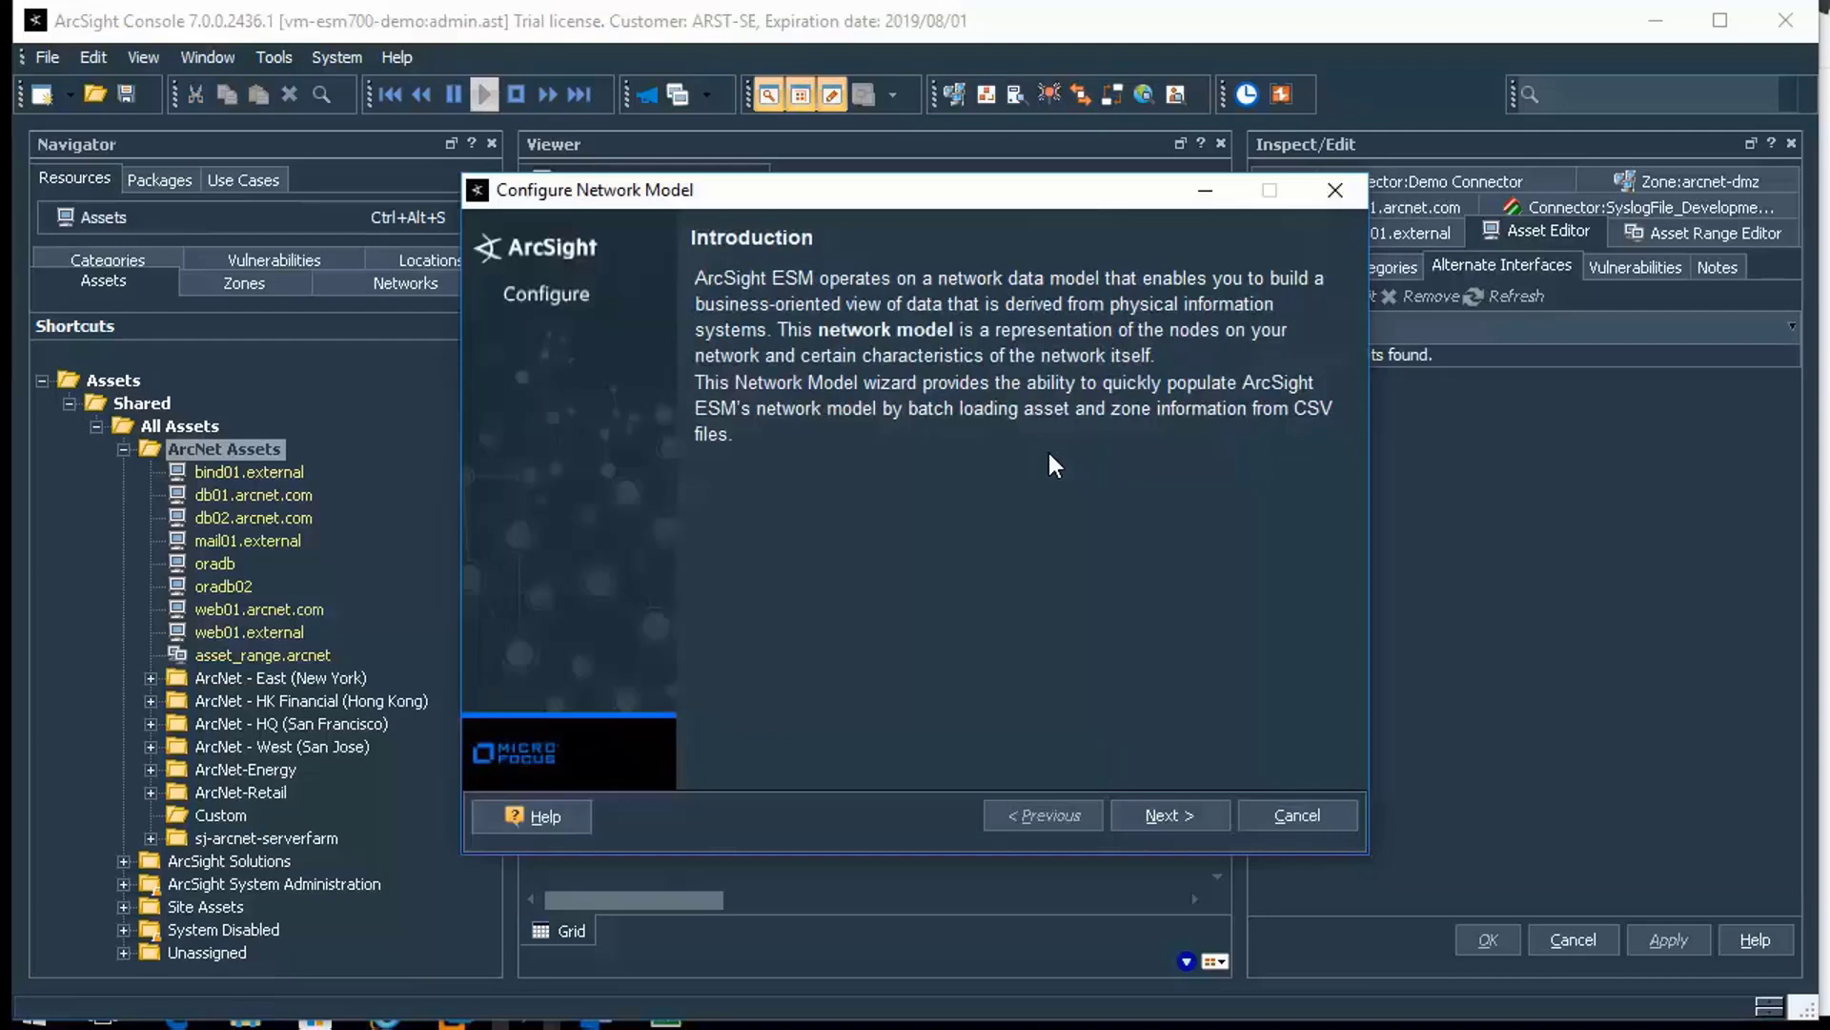
click(1298, 816)
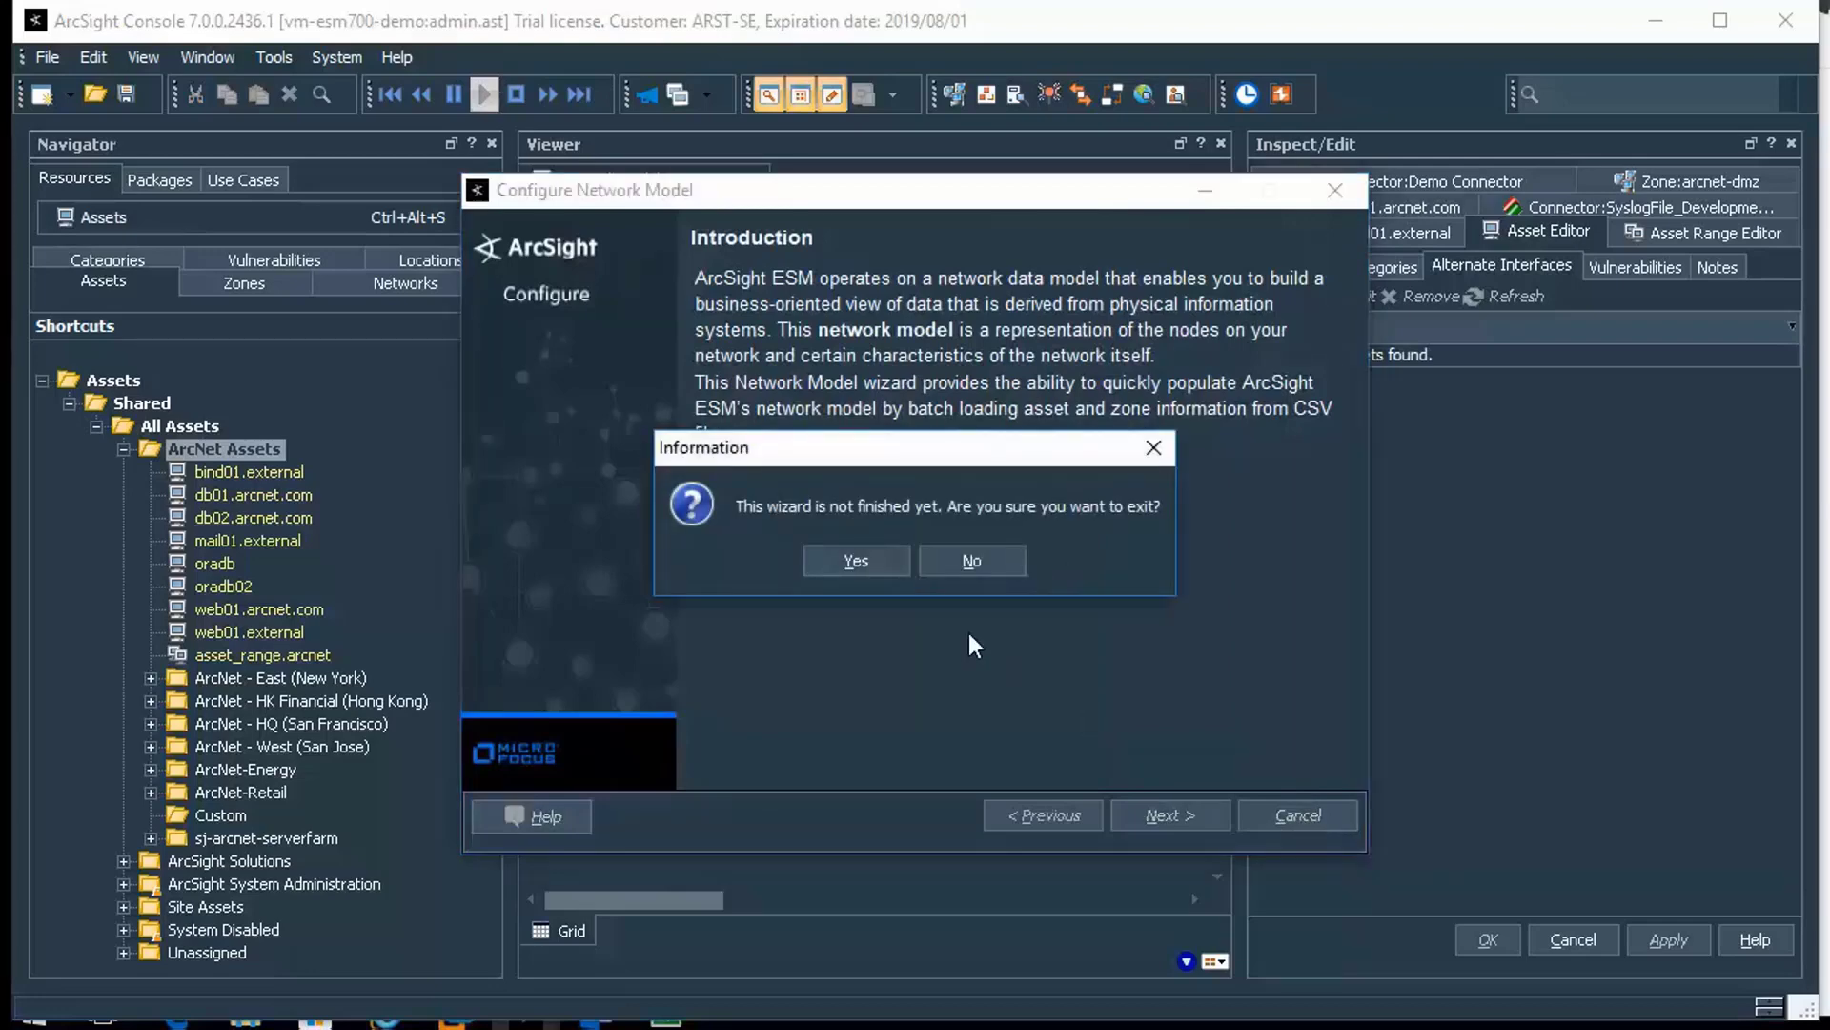
click(855, 561)
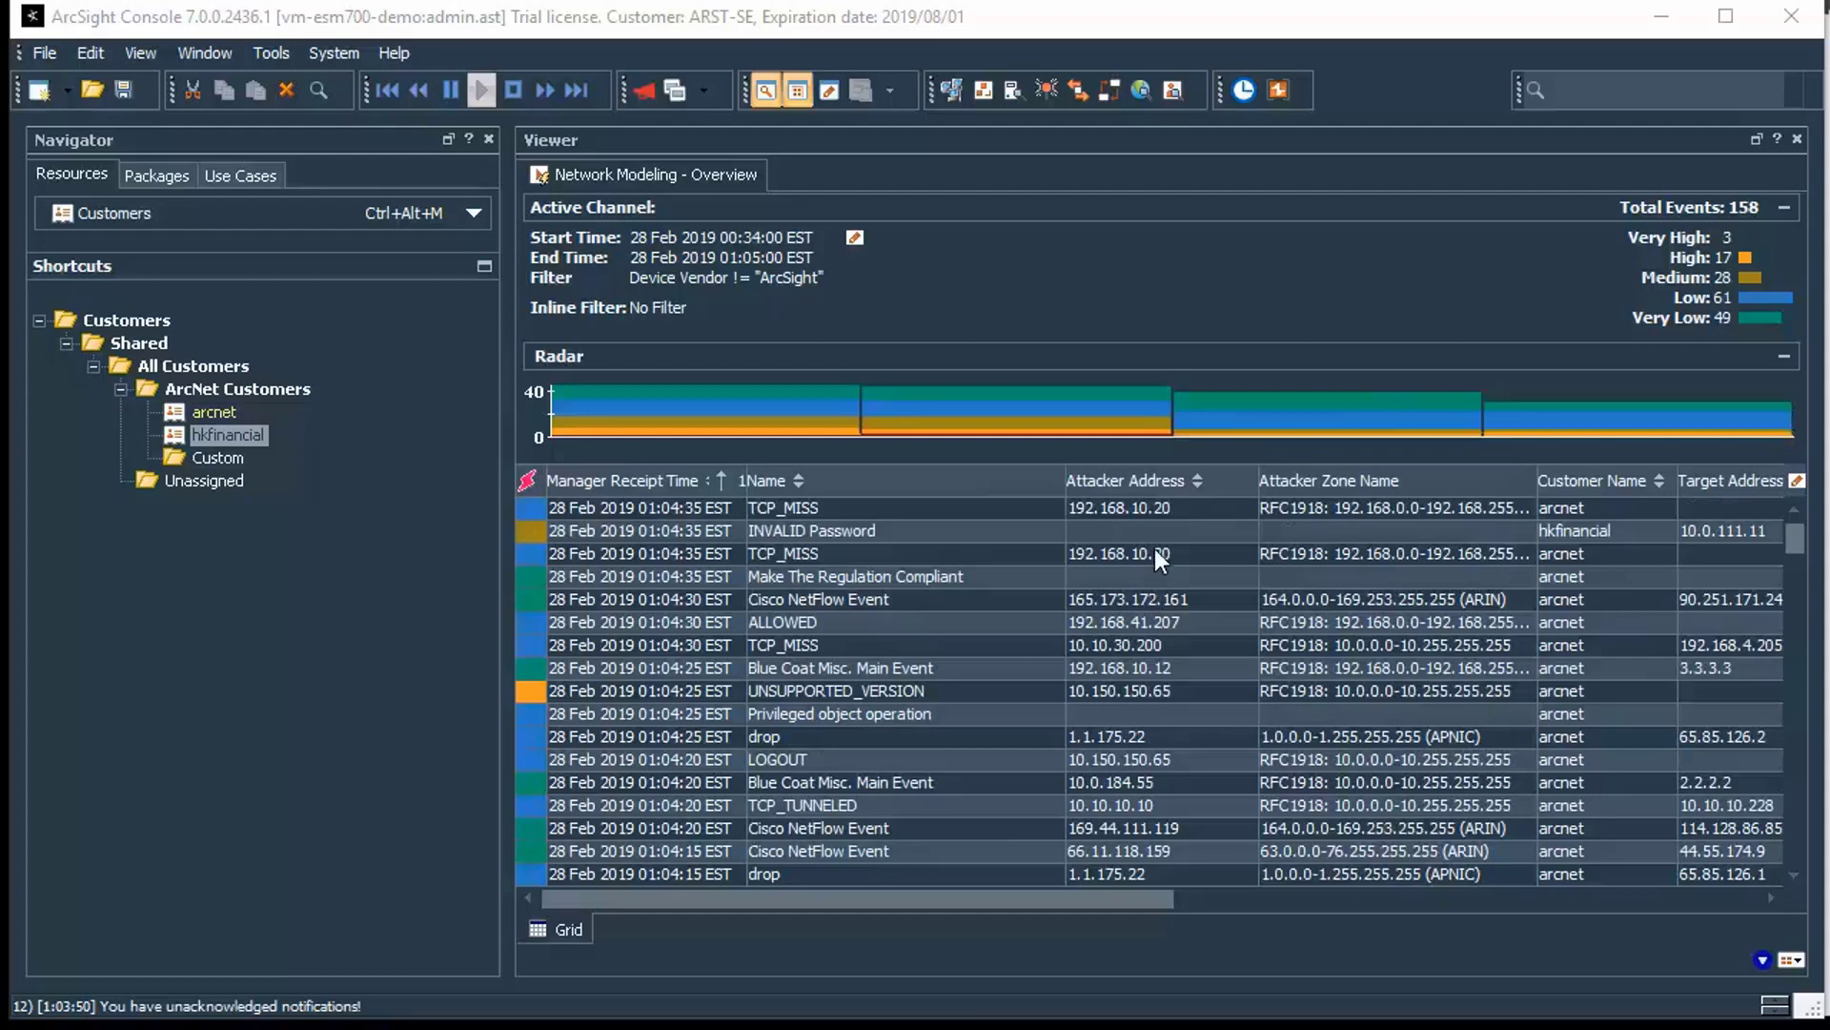
click(965, 511)
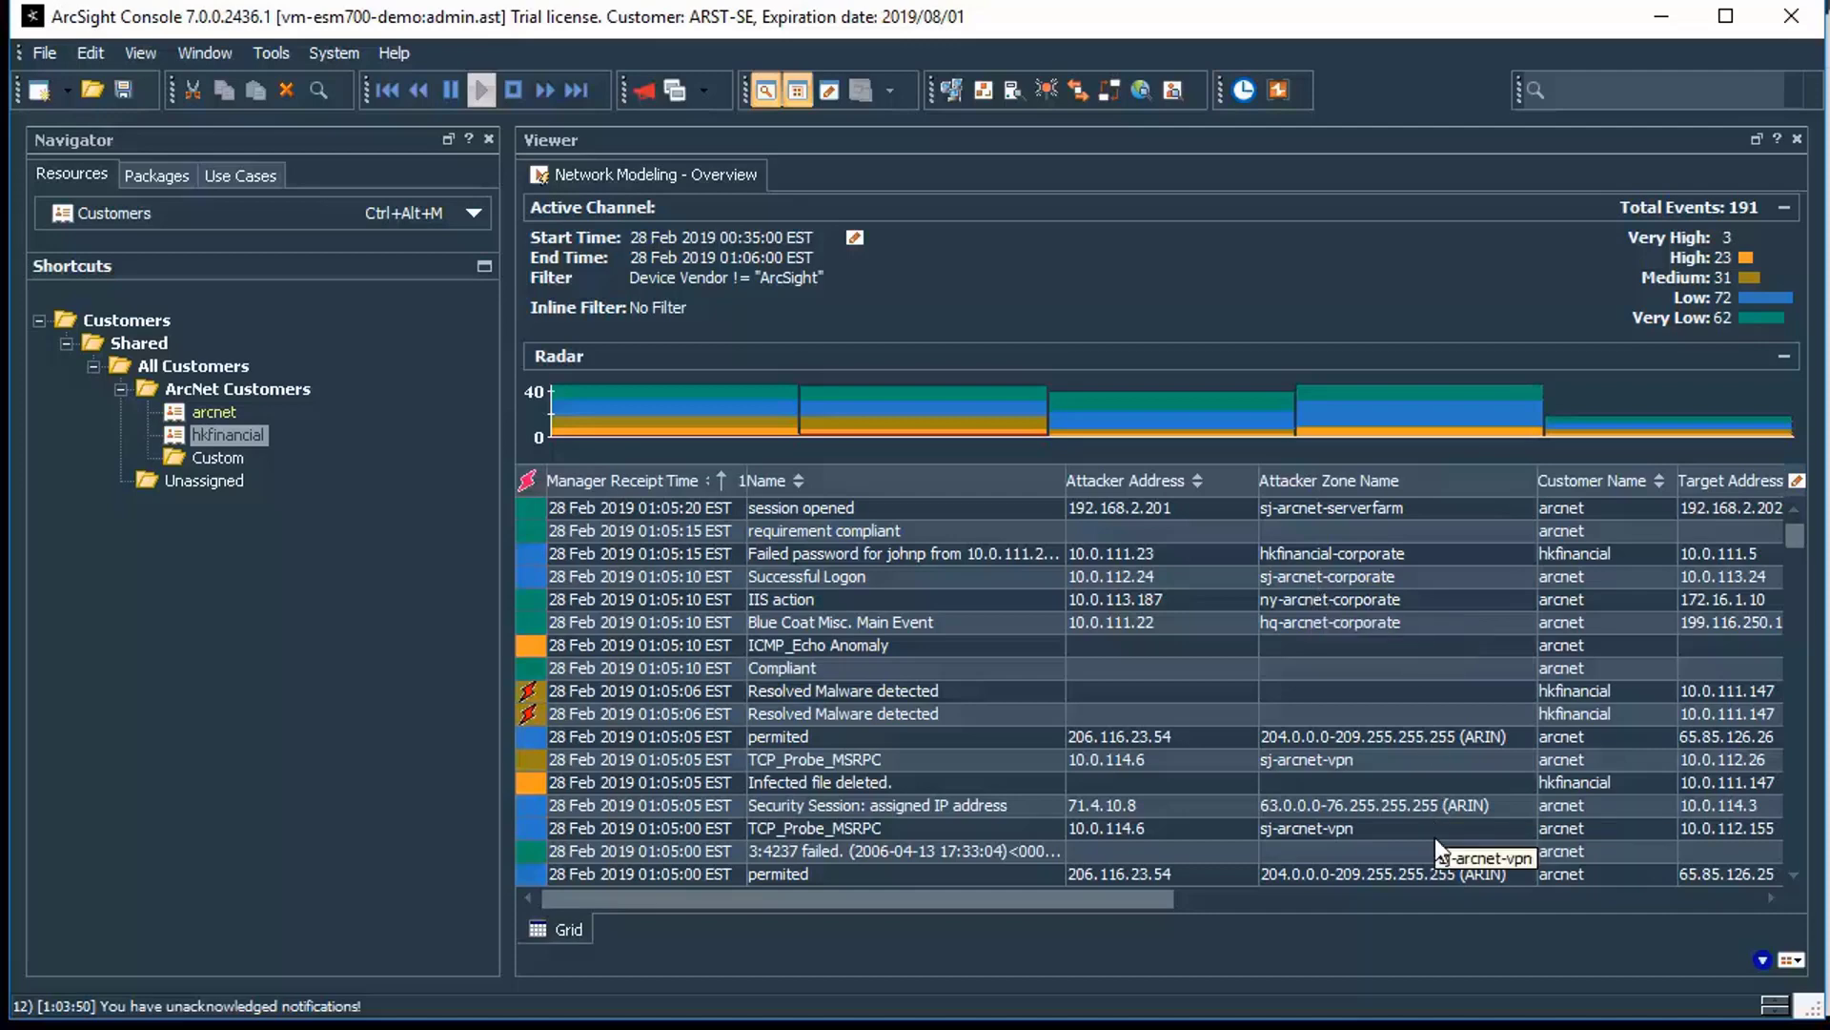
Step: Drag within the Inspect/Edit panel showing Demo Connector's Default settings
drag(1168, 897, 1308, 912)
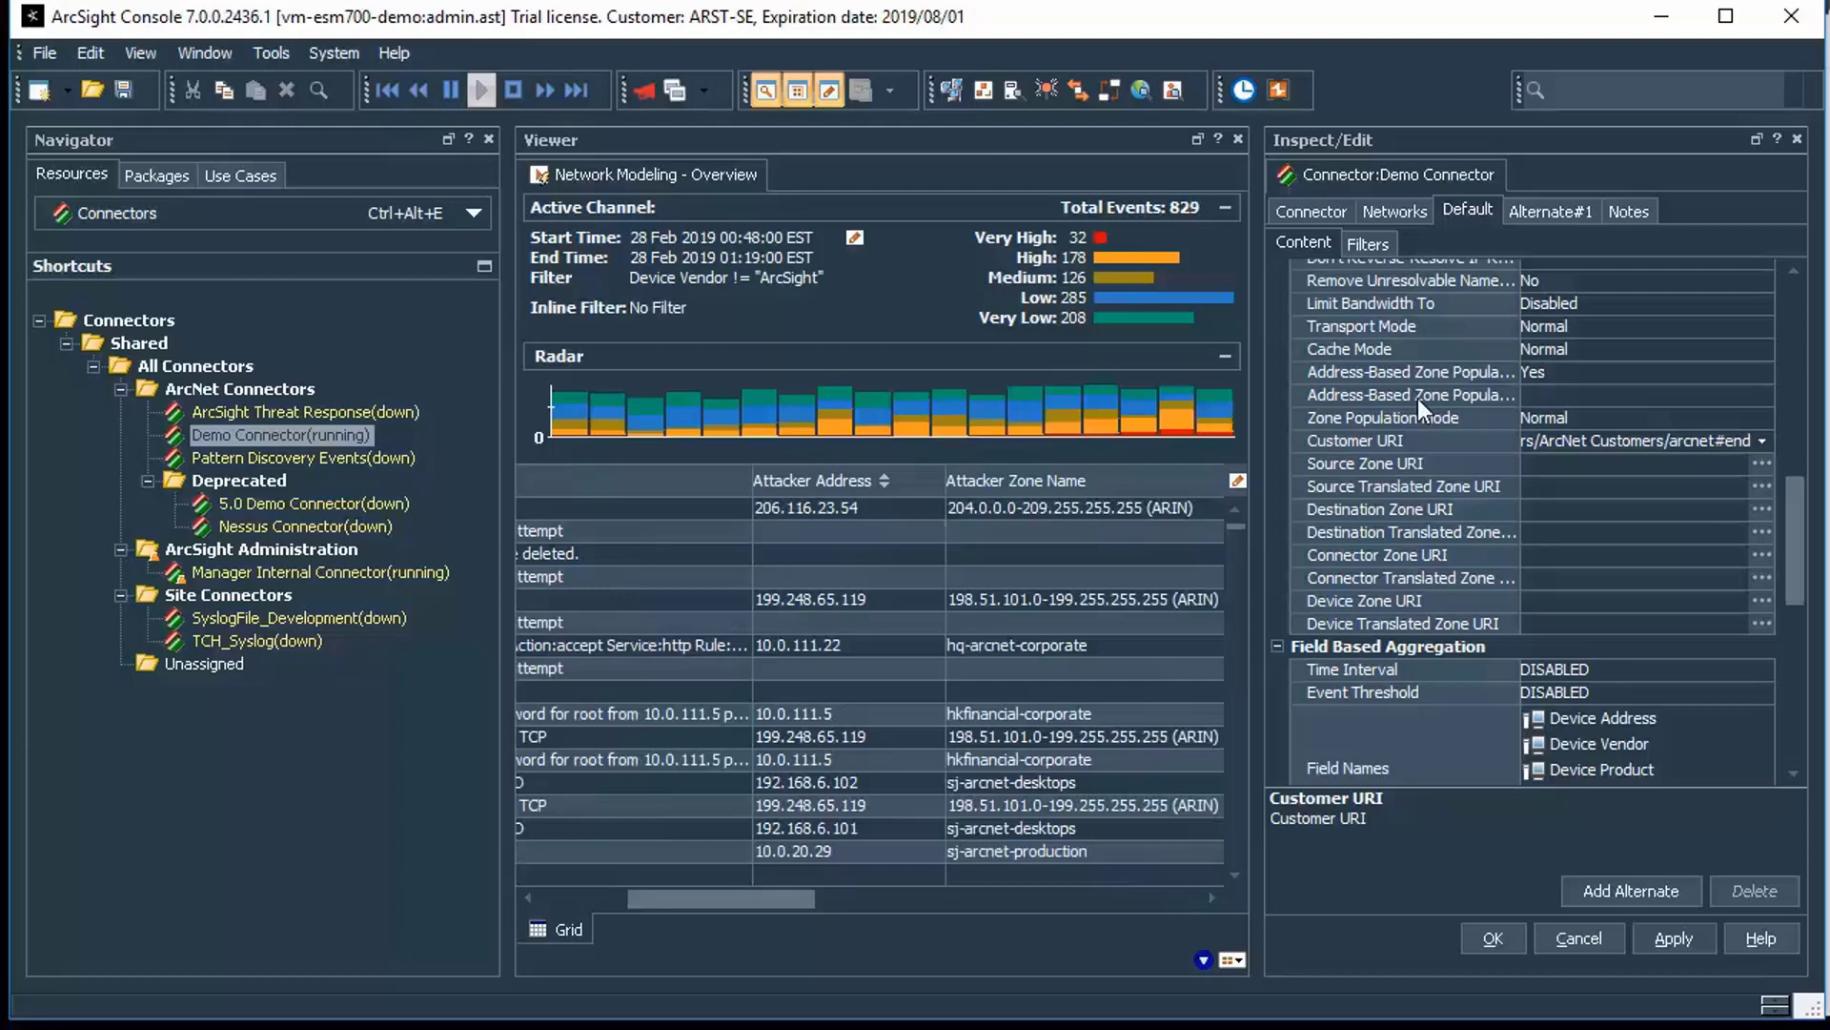
scroll(1480, 465, down, 1)
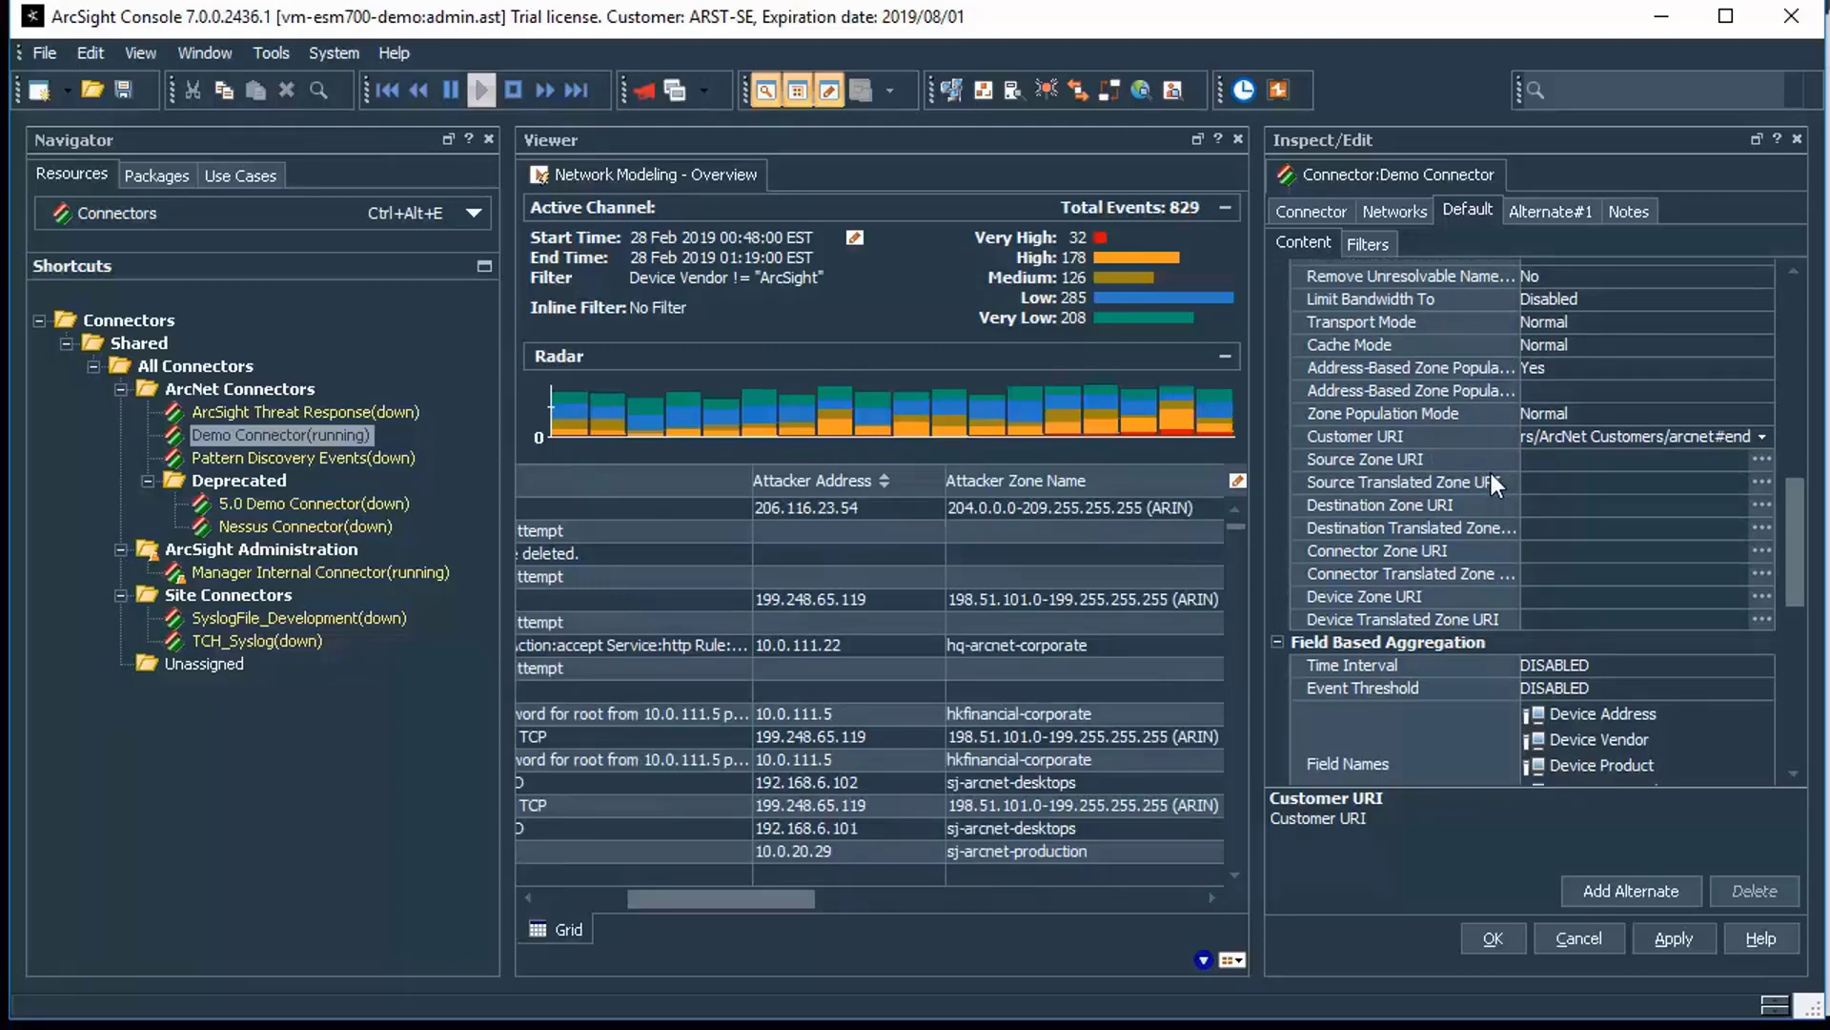
scroll(1468, 393, up, 5)
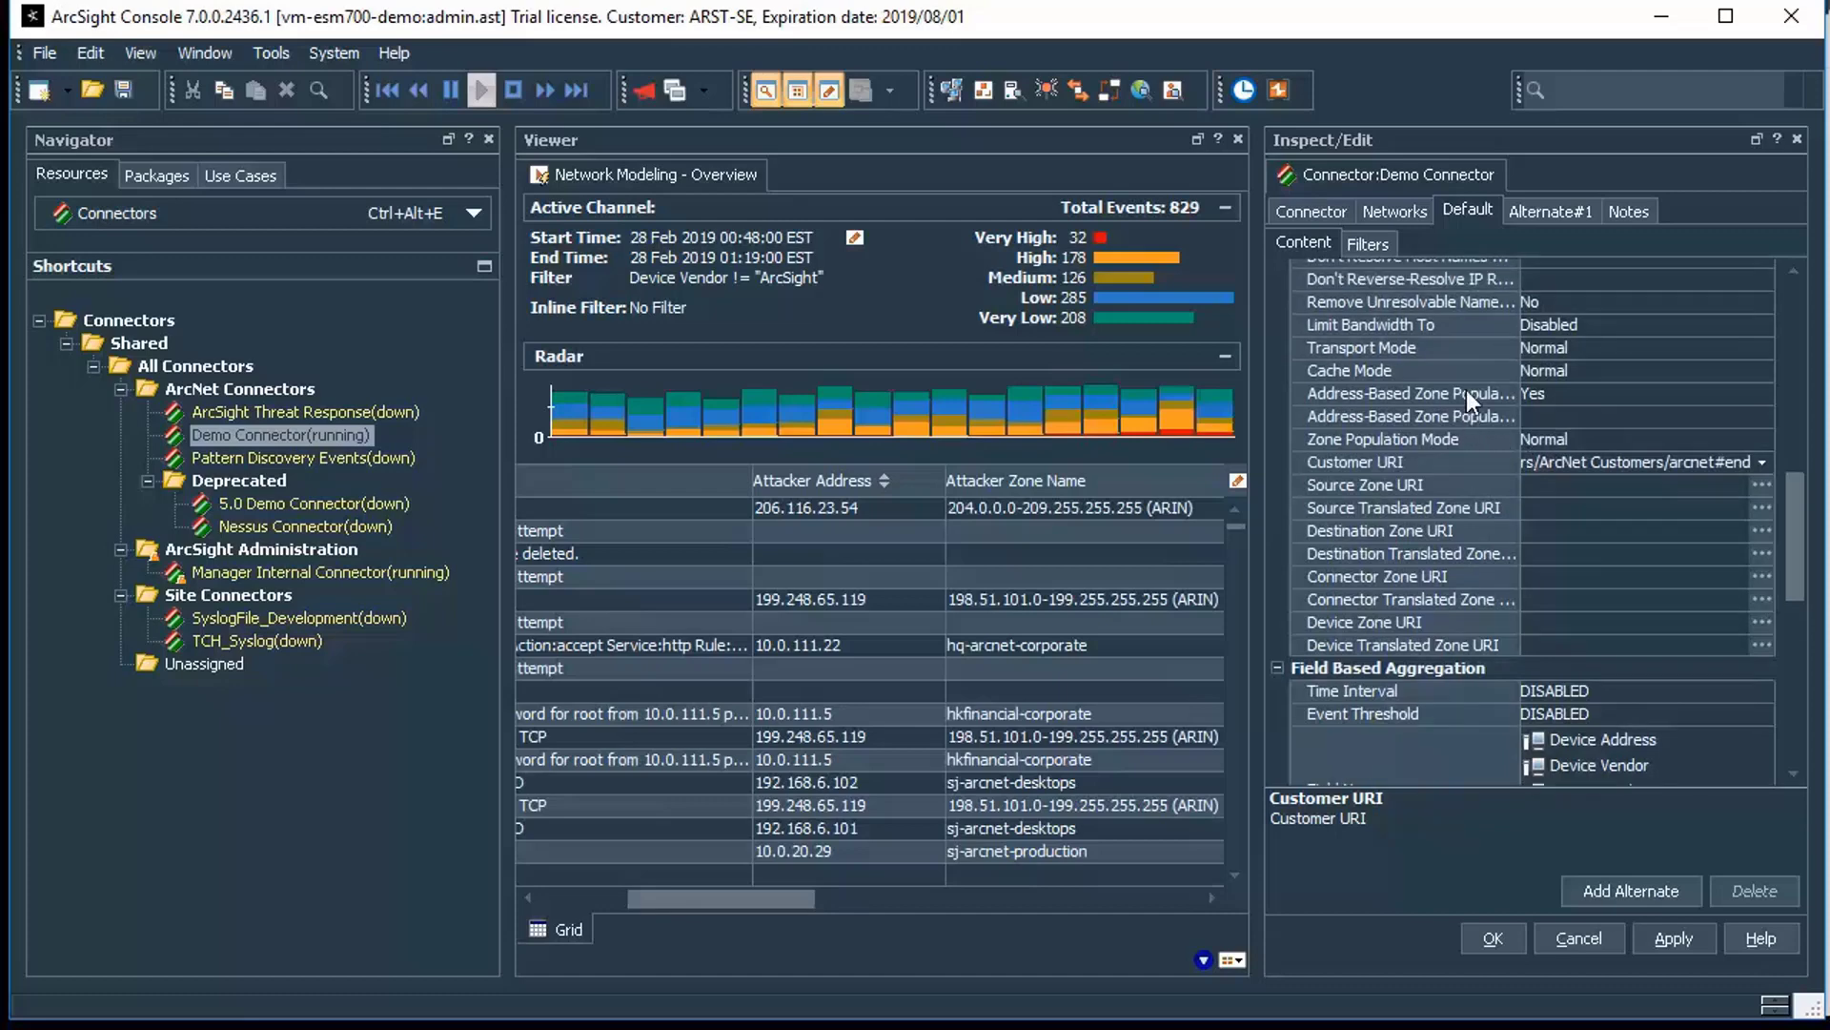
scroll(1460, 390, up, 2)
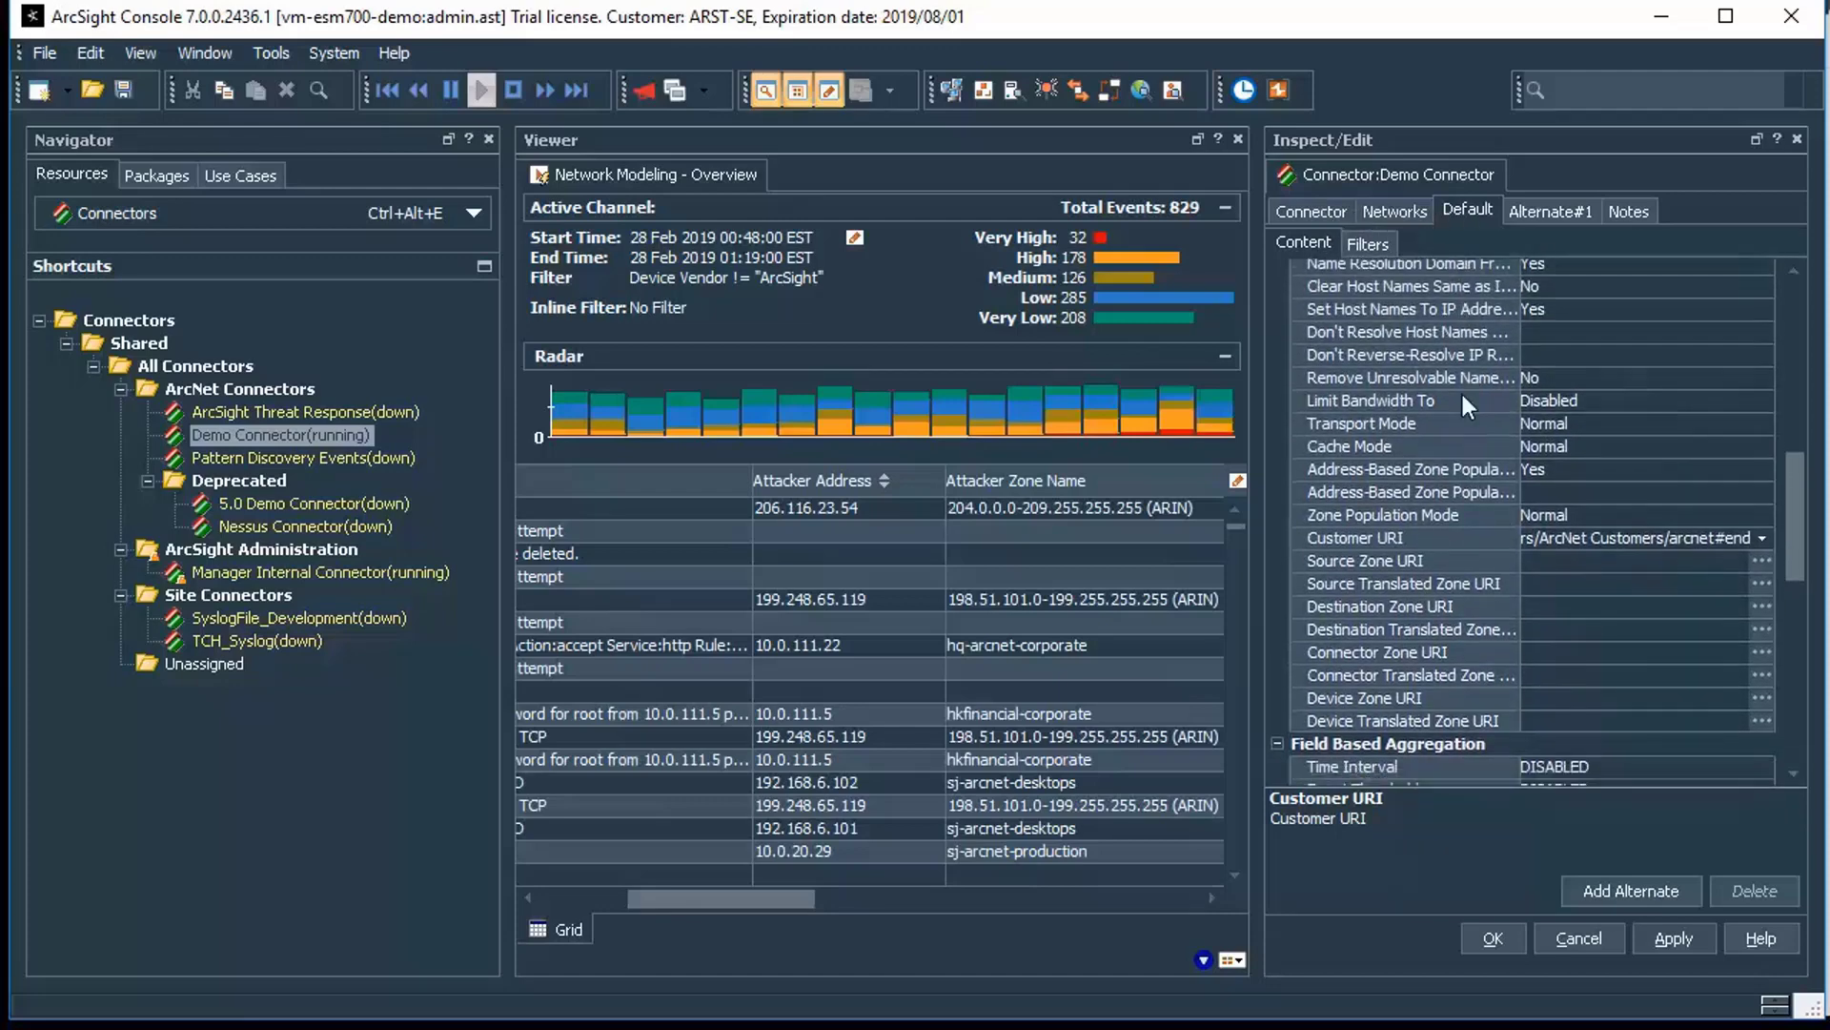
scroll(1466, 389, up, 6)
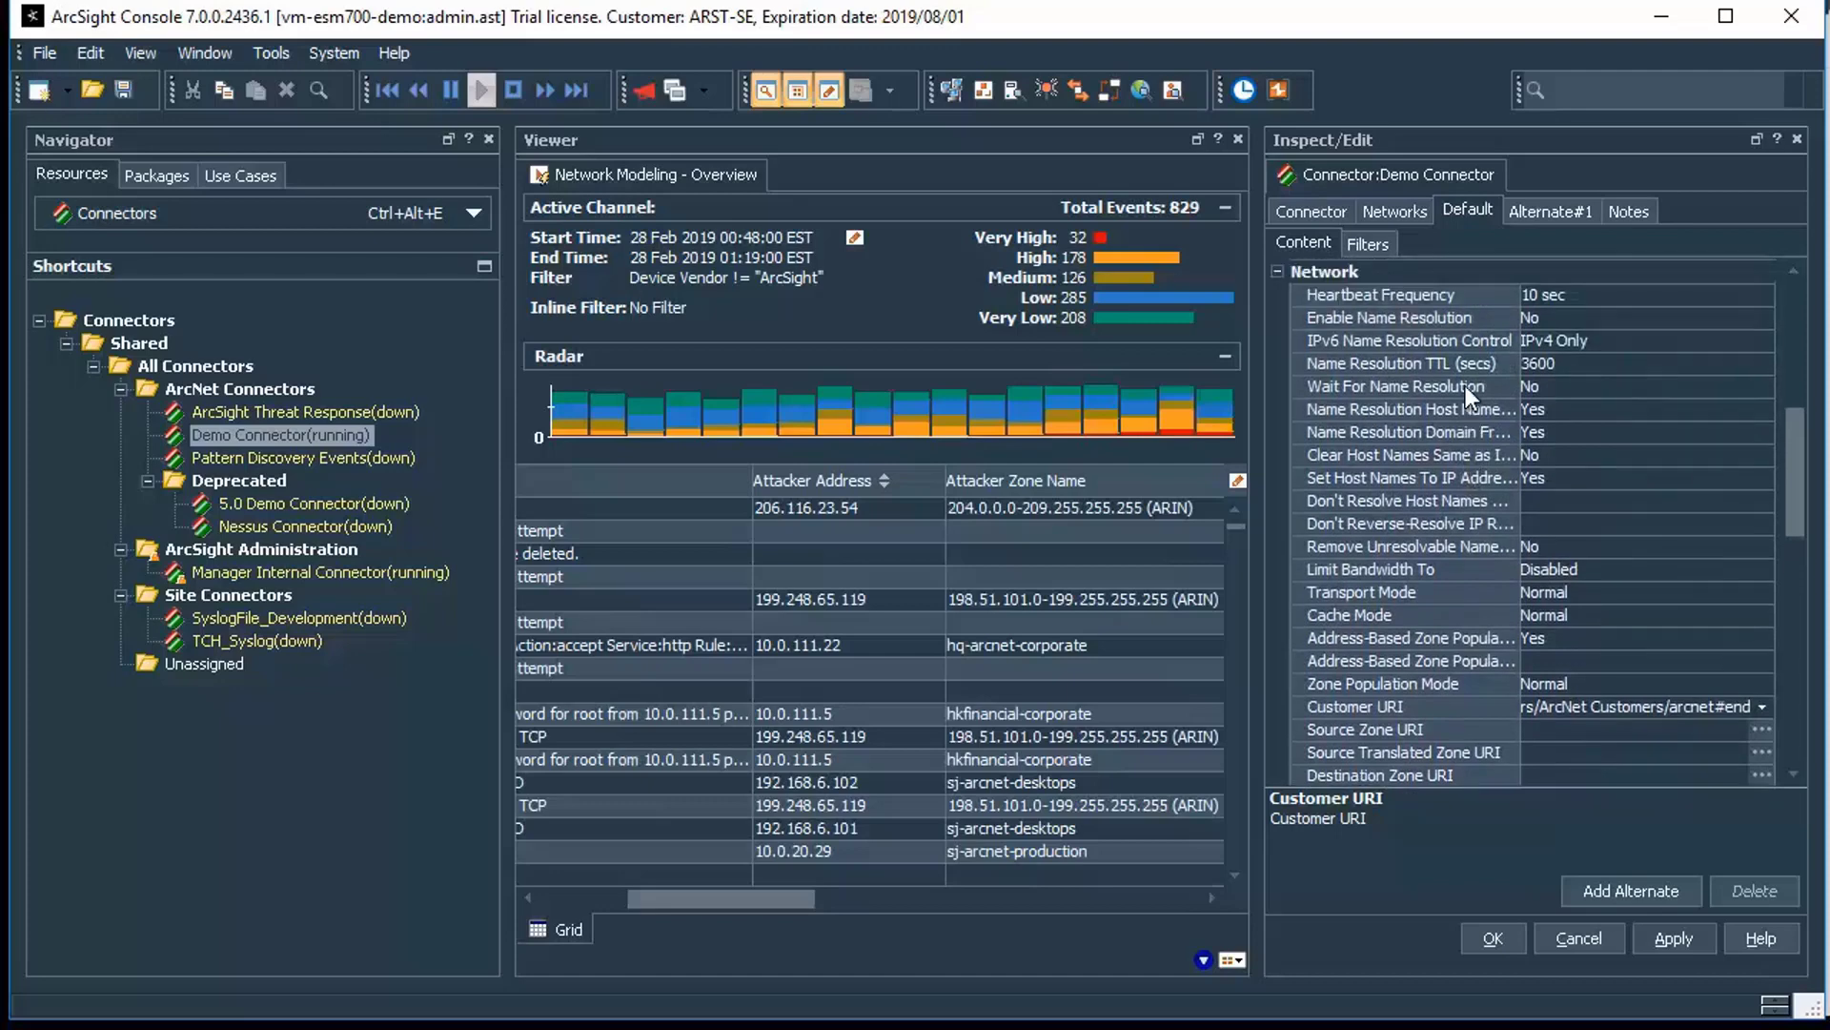
drag(1798, 431, 1792, 525)
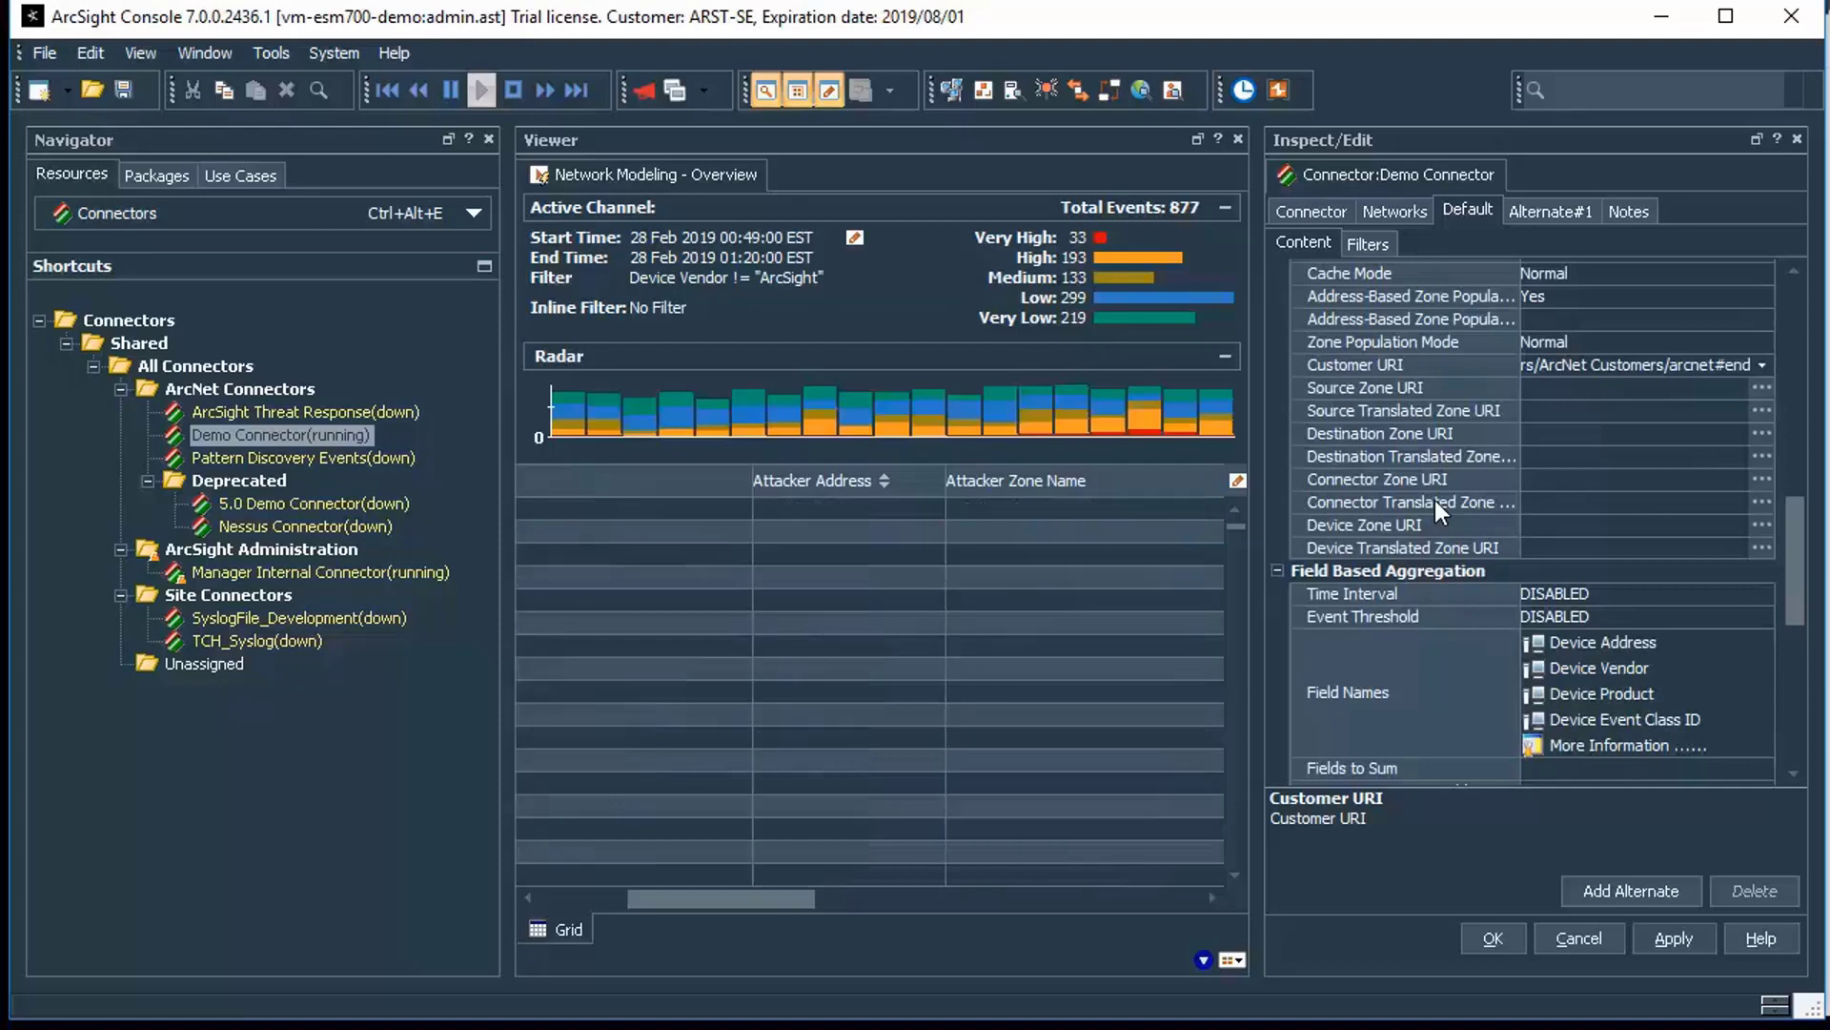
Step: Copy Demo Connector's full Customer URI expression and paste it into the toolbar search field
click(1564, 371)
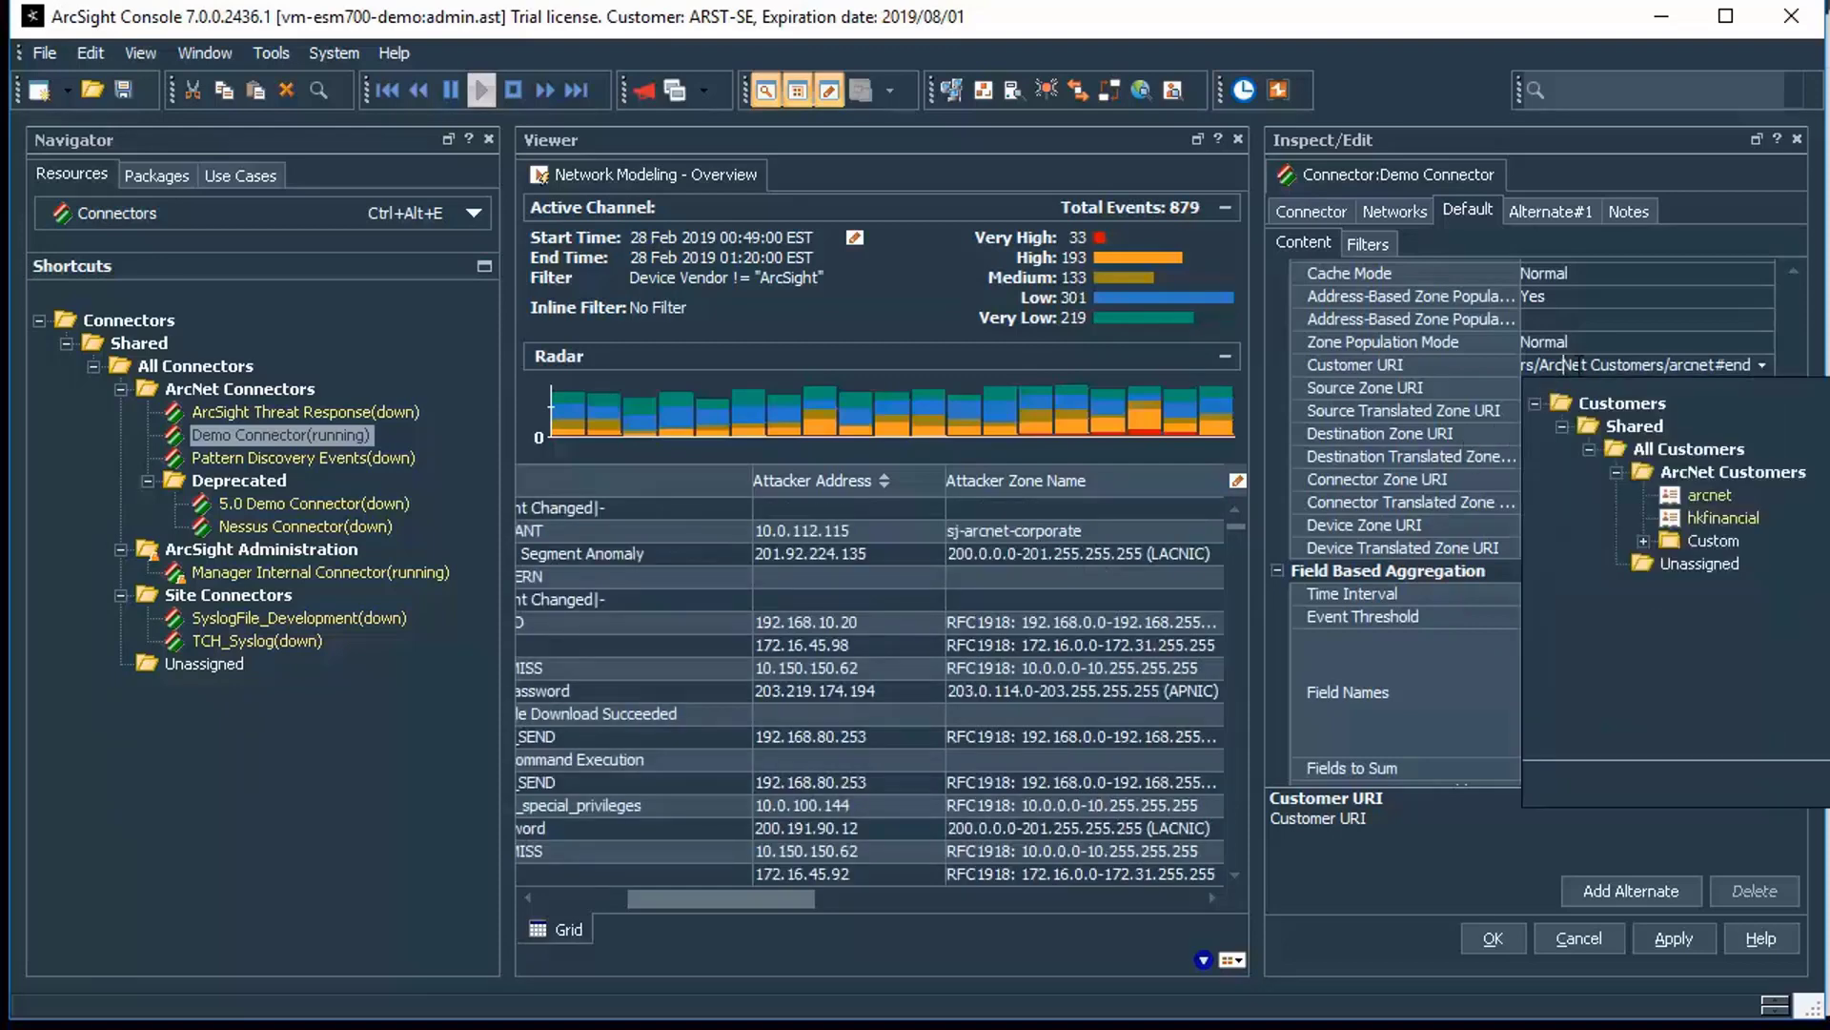
triple_click(1580, 365)
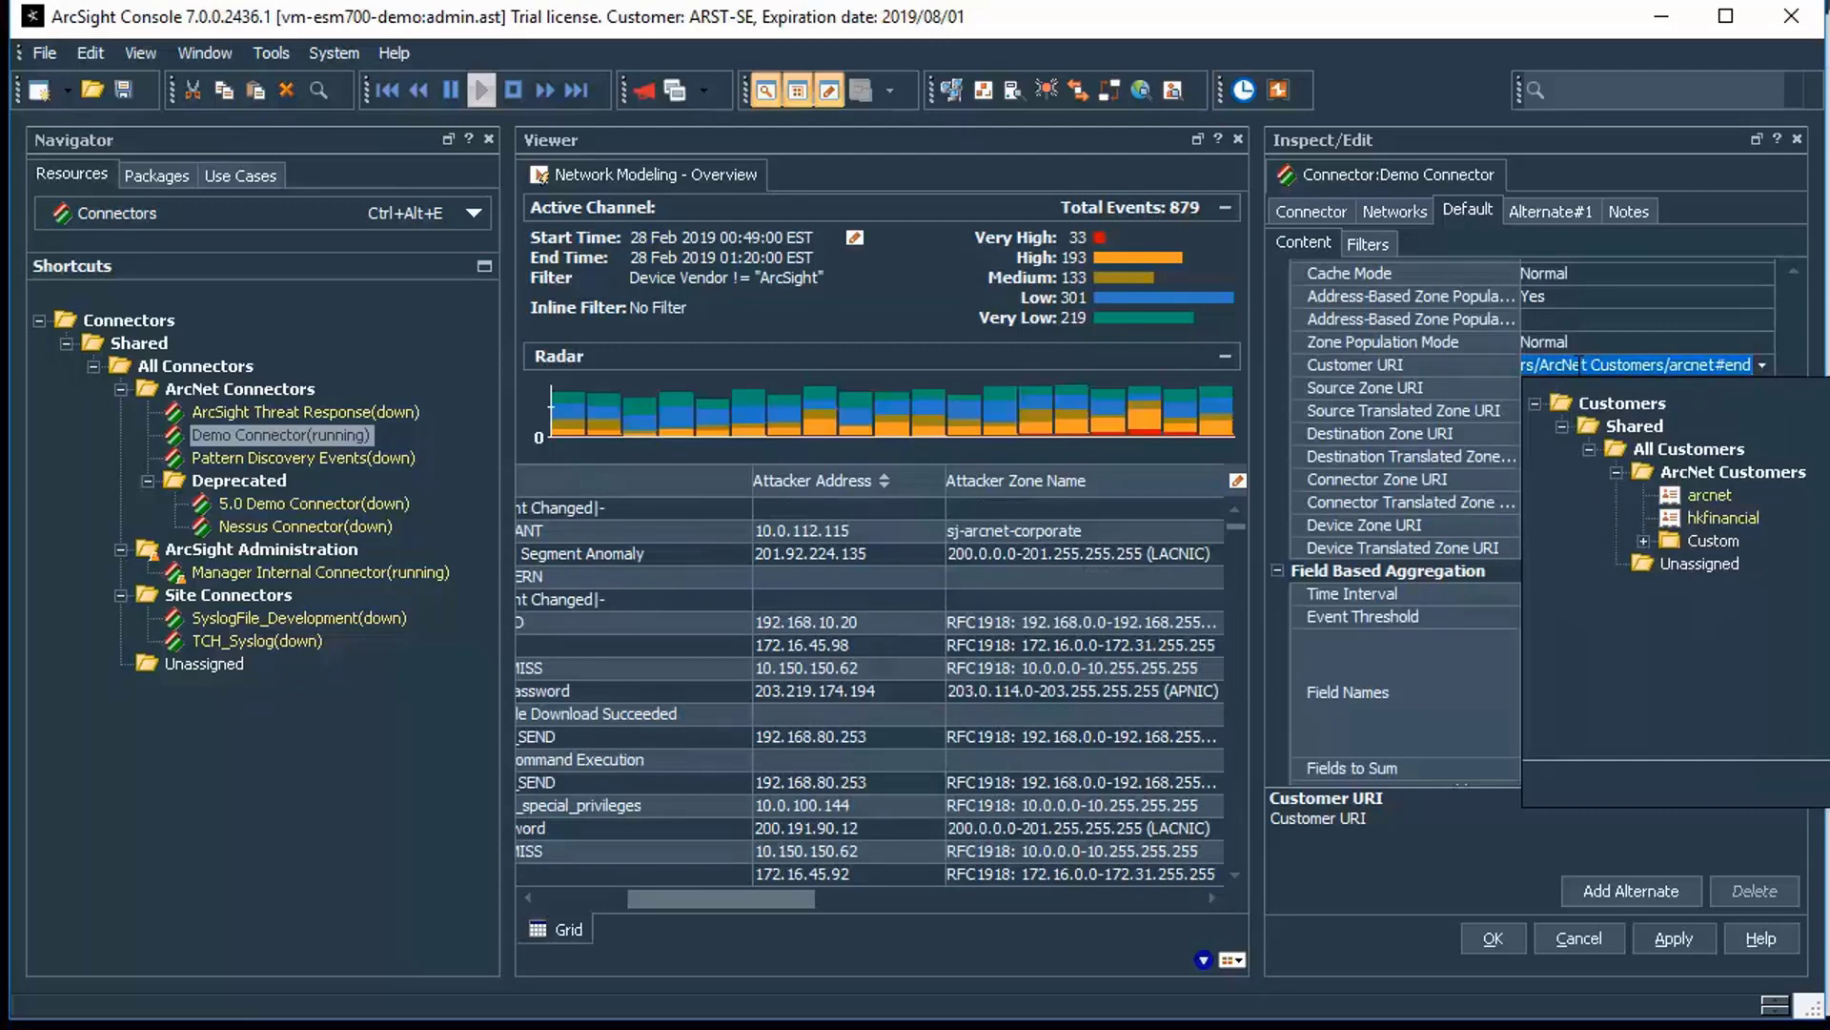
click(1611, 103)
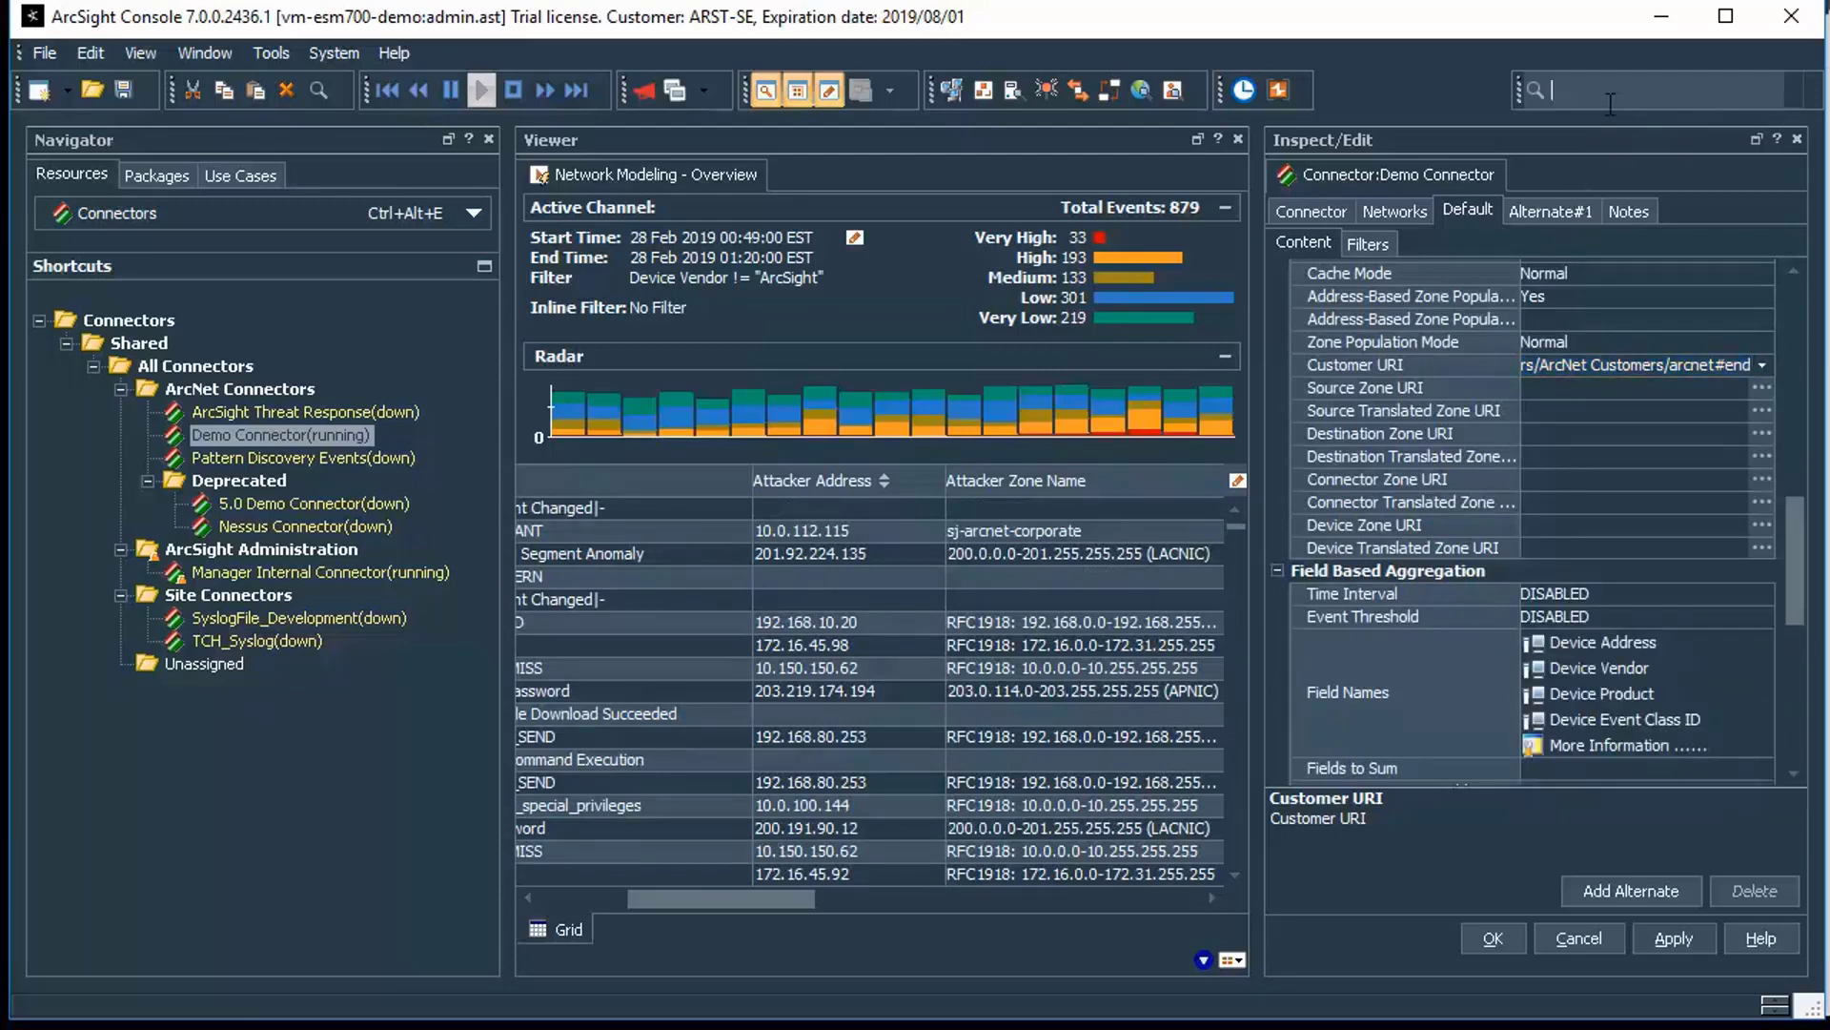
key(ctrl+v)
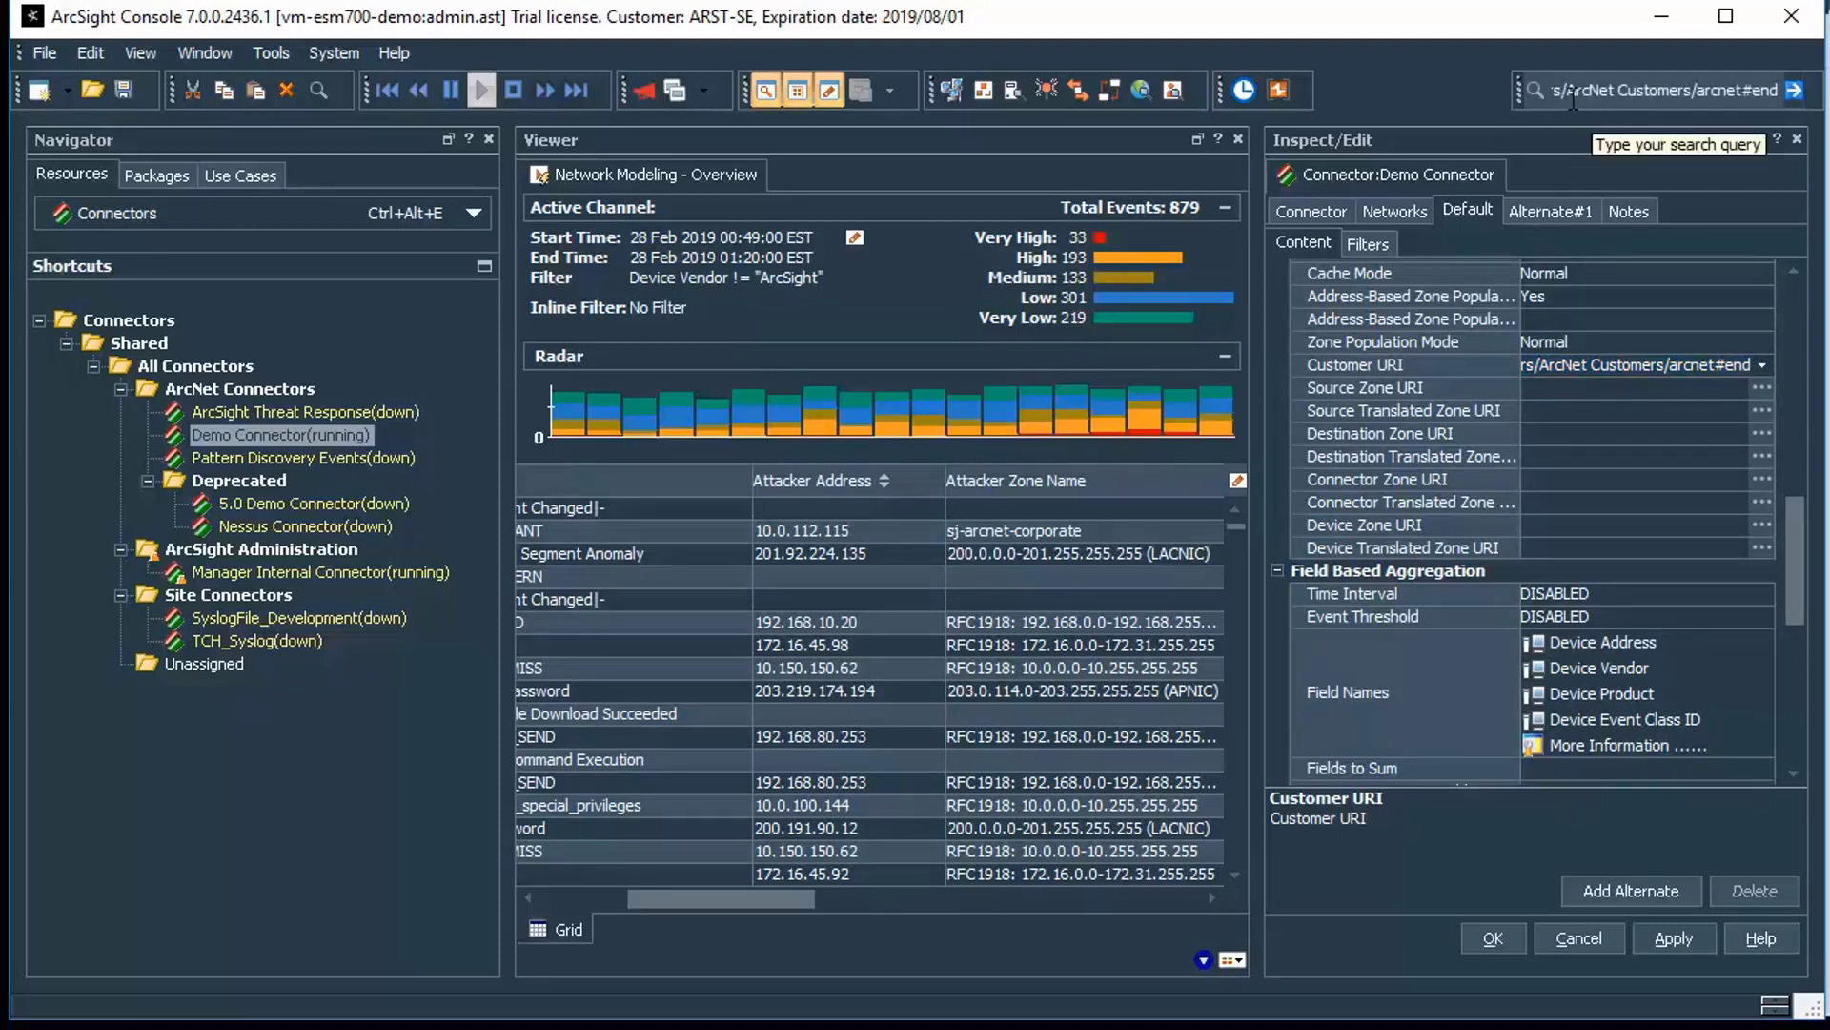
key(ctrl+a)
key(ctrl+v)
key(ctrl+a)
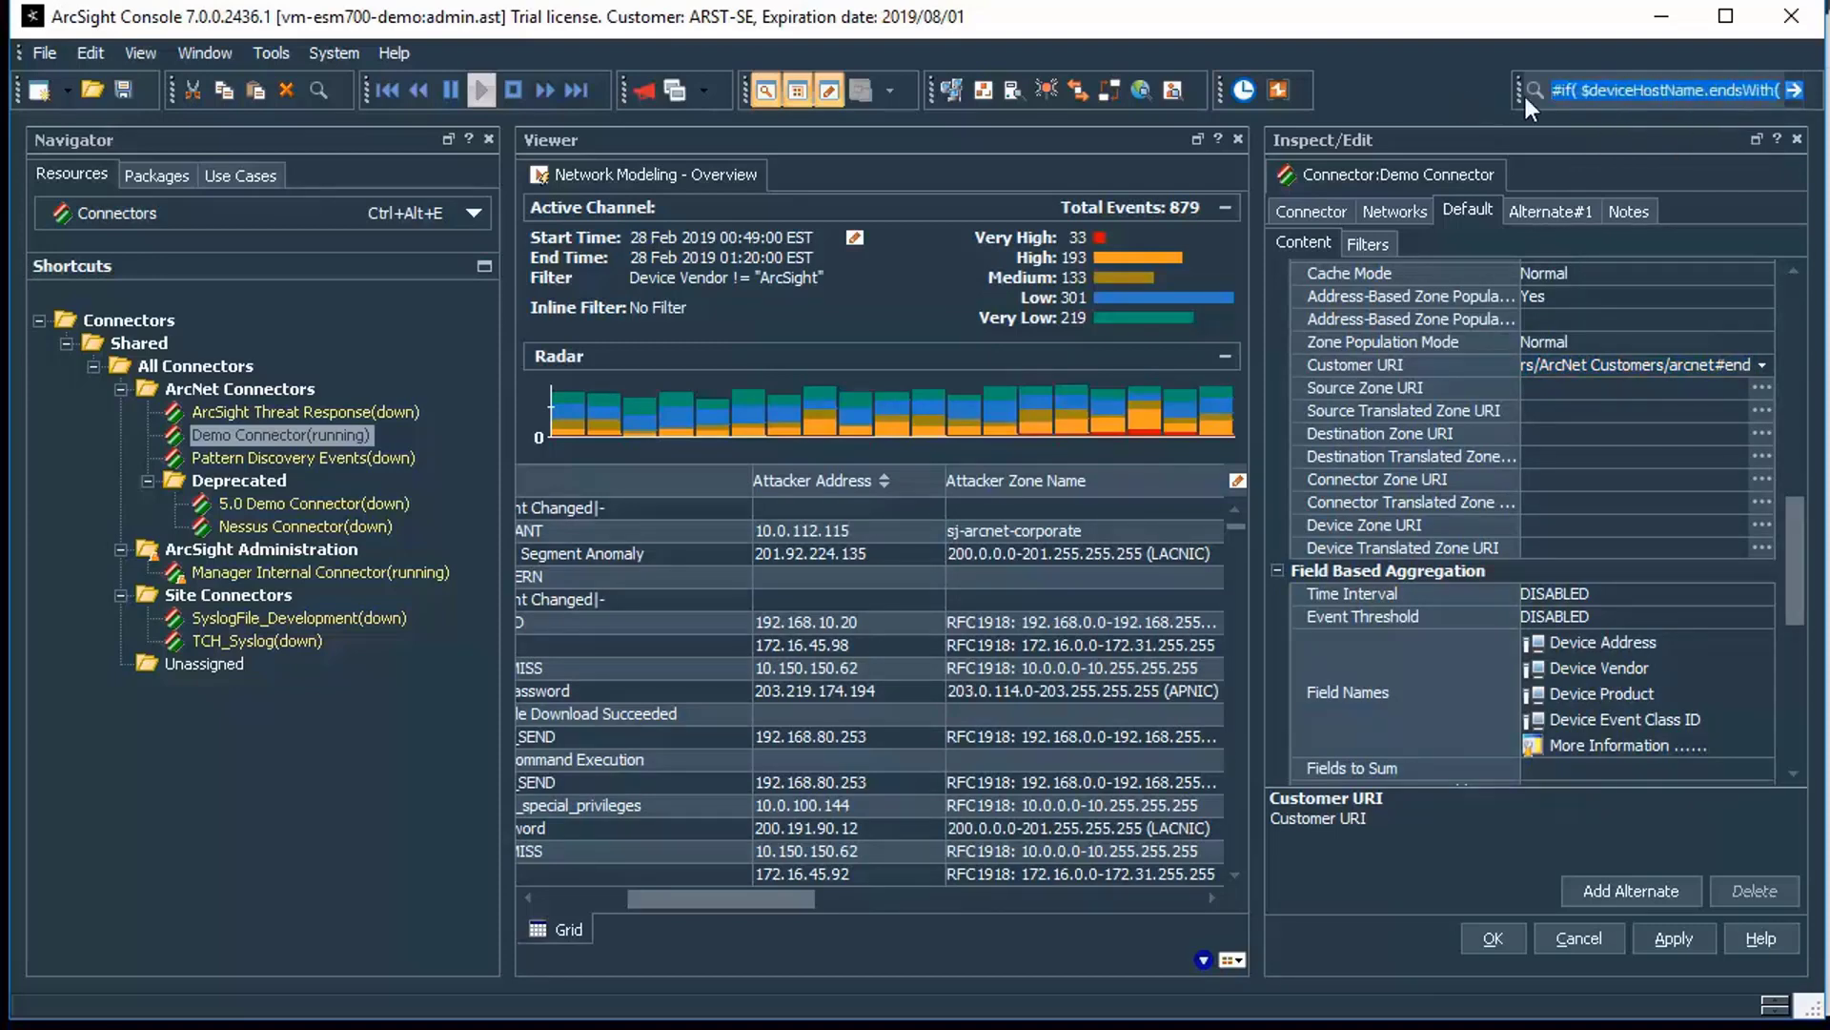
Step: Read through the pasted expression's hkfinancial.cn endsWith condition and ArcNet Customers/arcnet branch
drag(1663, 97, 1775, 101)
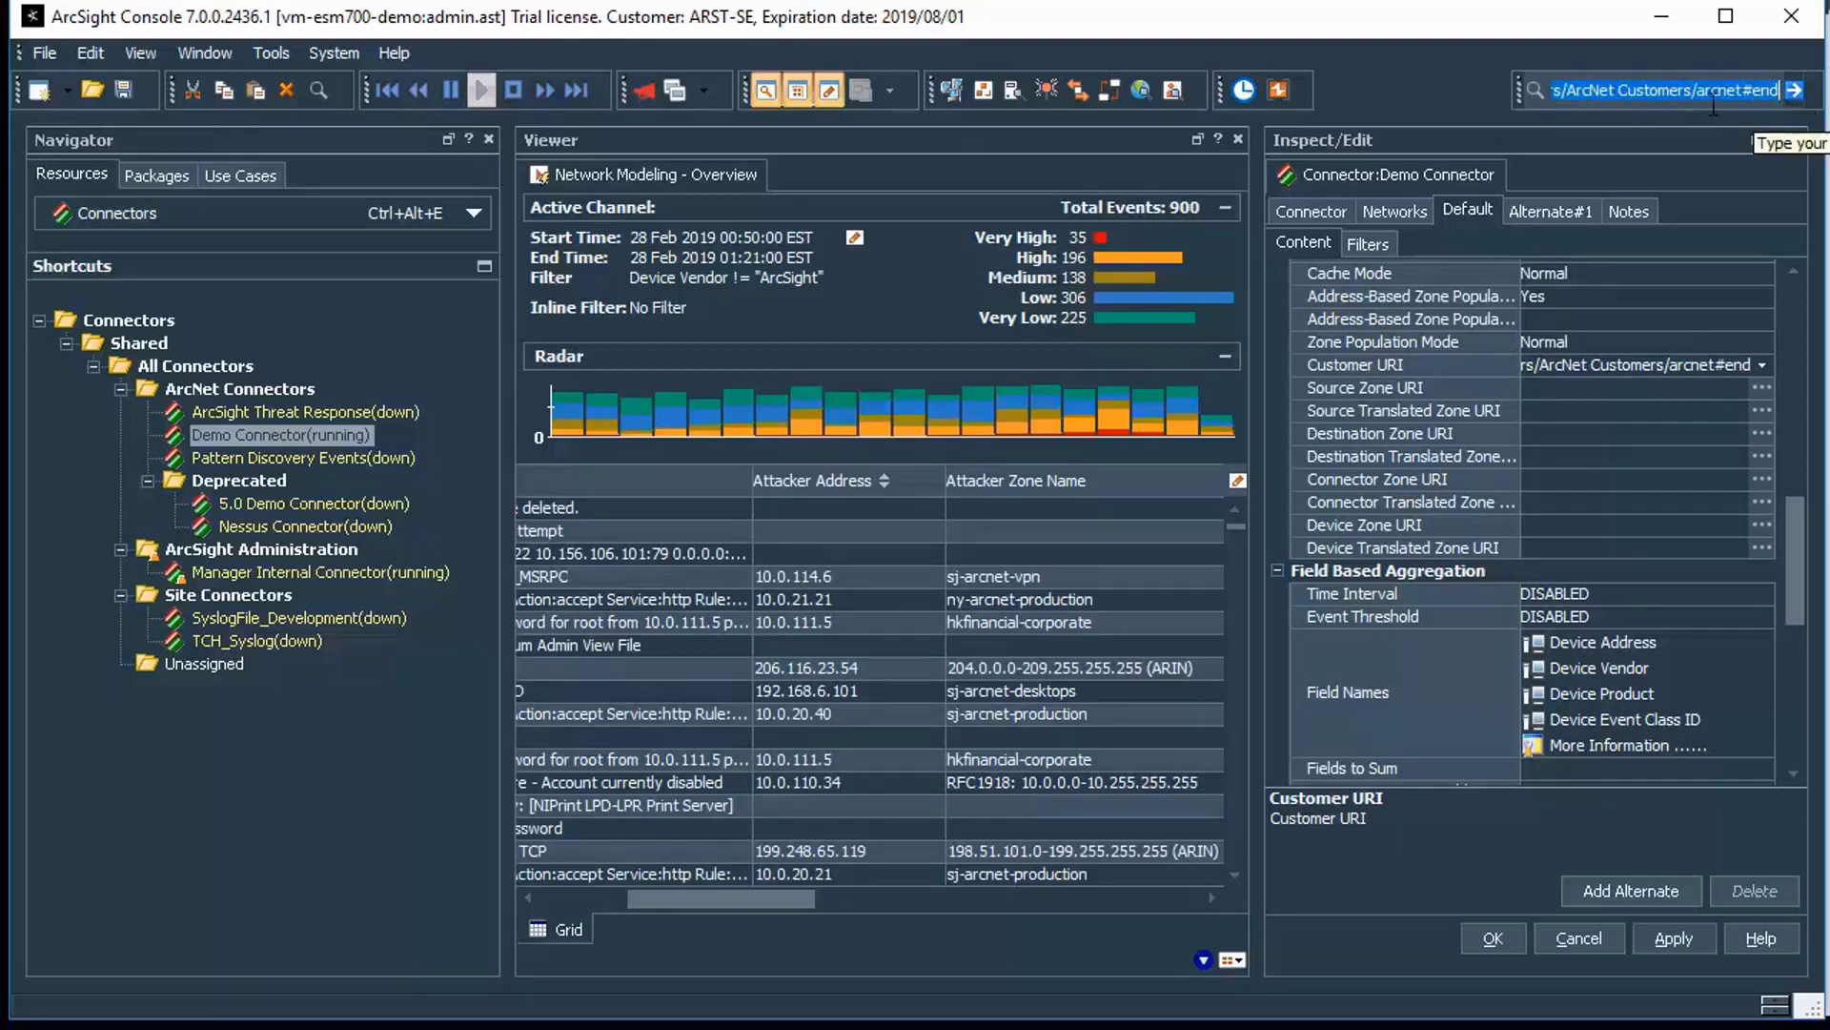
drag(1777, 99, 1573, 90)
key(Left)
key(Left)
key(Left)
key(Left)
key(Left)
key(Left)
key(Left)
key(Left)
key(Left)
key(Left)
key(Left)
key(Left)
key(Left)
key(Left)
key(Left)
key(Left)
key(Left)
key(Left)
key(Left)
key(Left)
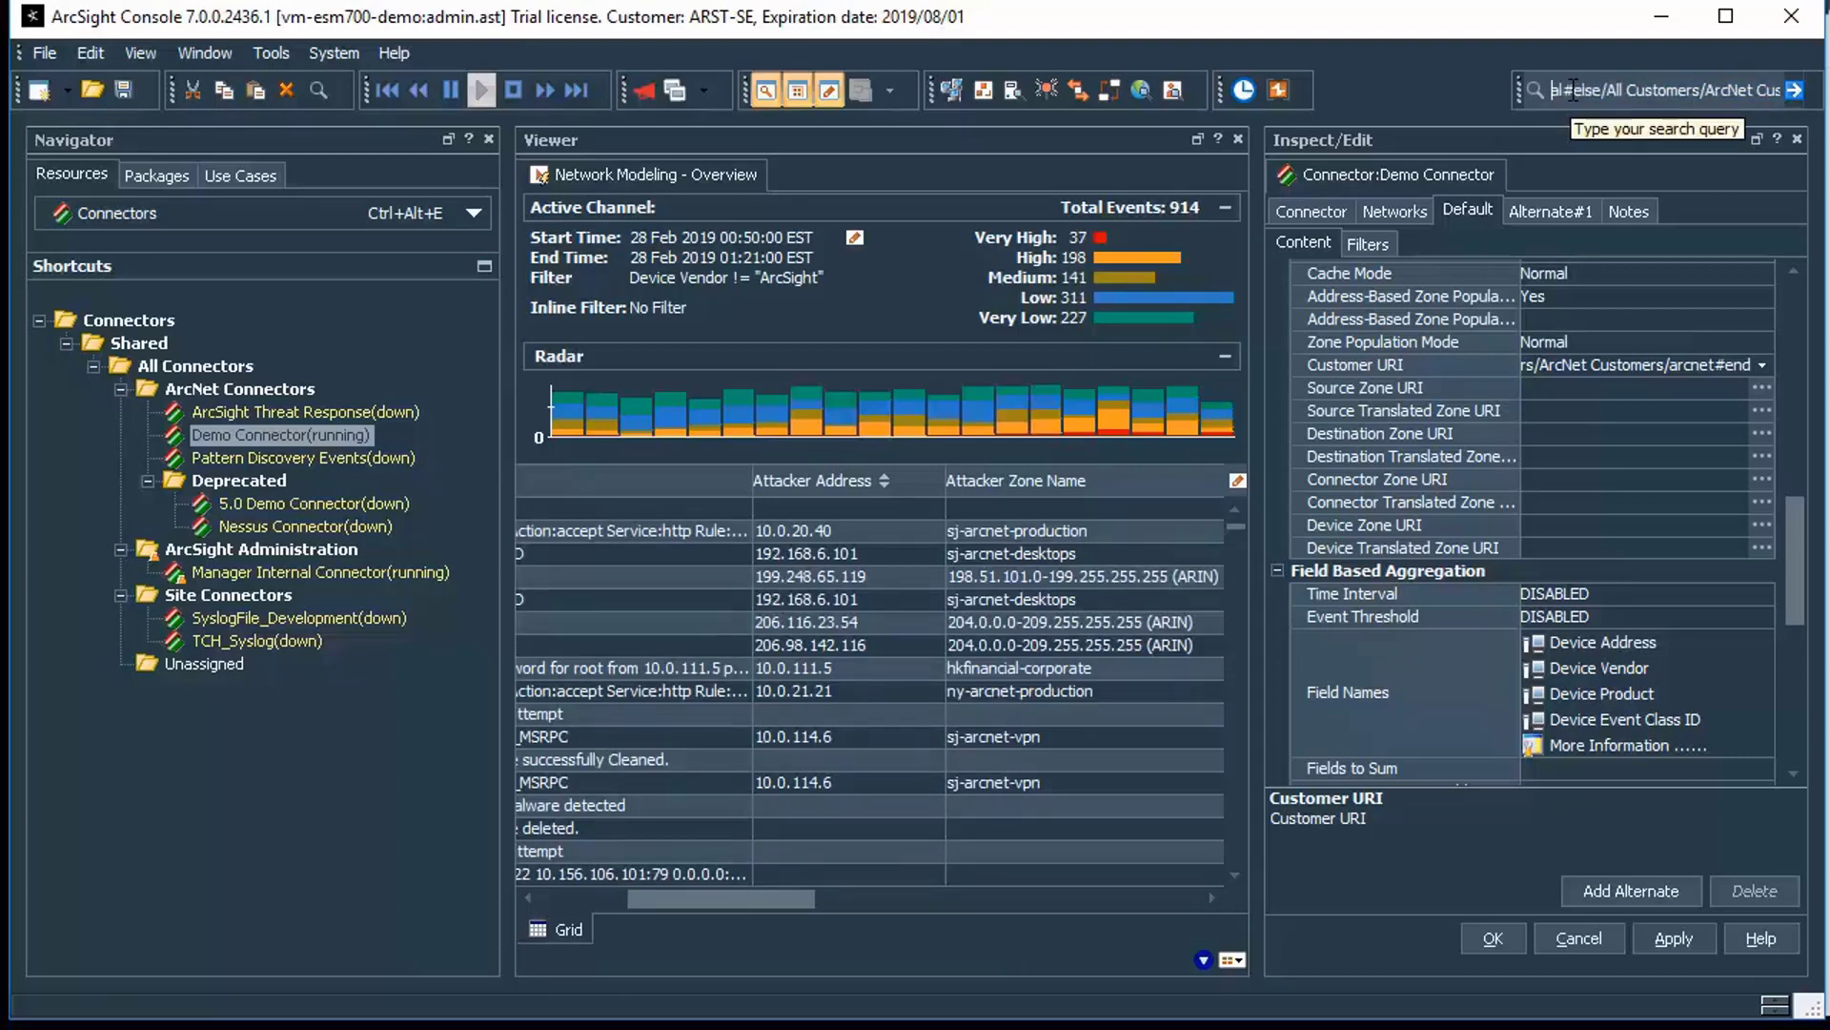
key(Left)
key(Left)
key(Left)
key(Left)
key(Left)
key(Left)
key(Left)
key(Left)
key(Left)
key(Left)
key(Left)
key(Left)
key(Left)
key(Left)
key(Left)
key(Left)
key(Left)
key(Left)
key(Left)
key(Left)
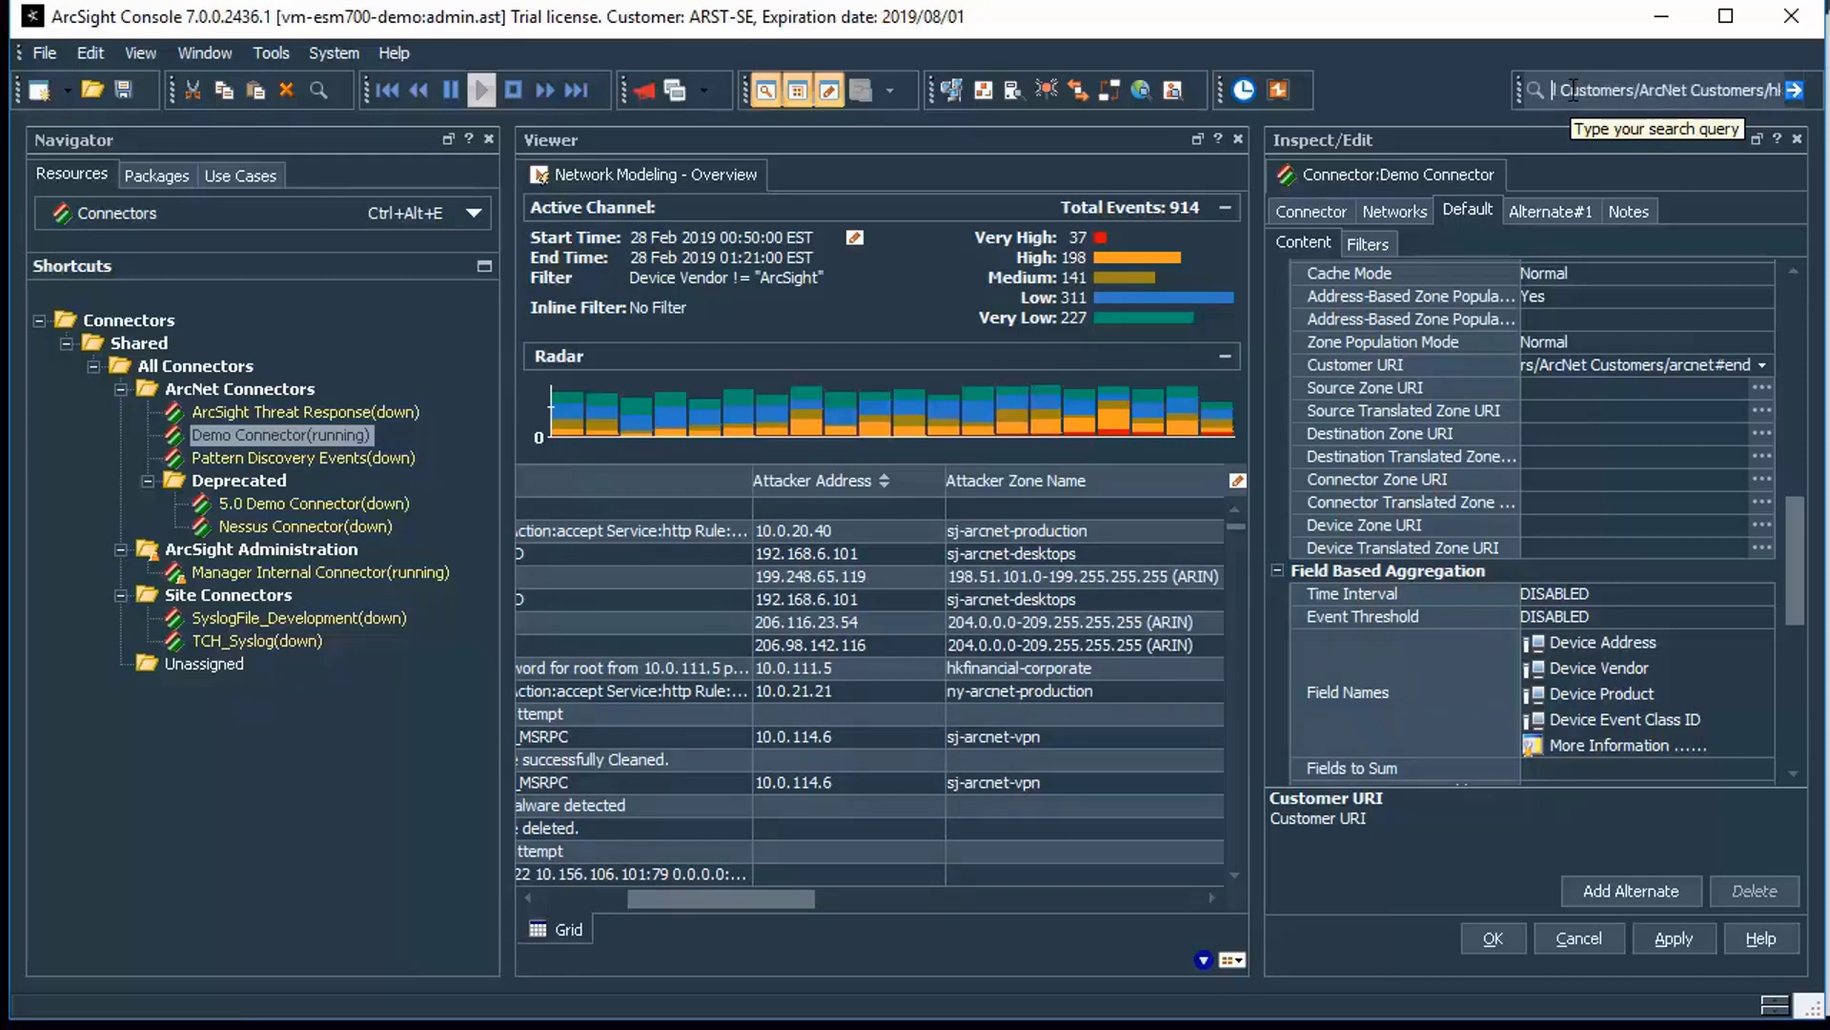
key(Left)
key(Left)
key(Left)
key(Left)
key(Left)
key(Left)
key(Left)
key(Left)
key(Left)
key(Left)
key(Left)
key(Left)
key(Left)
key(Left)
key(Left)
key(Left)
key(Left)
key(Left)
key(Left)
key(Left)
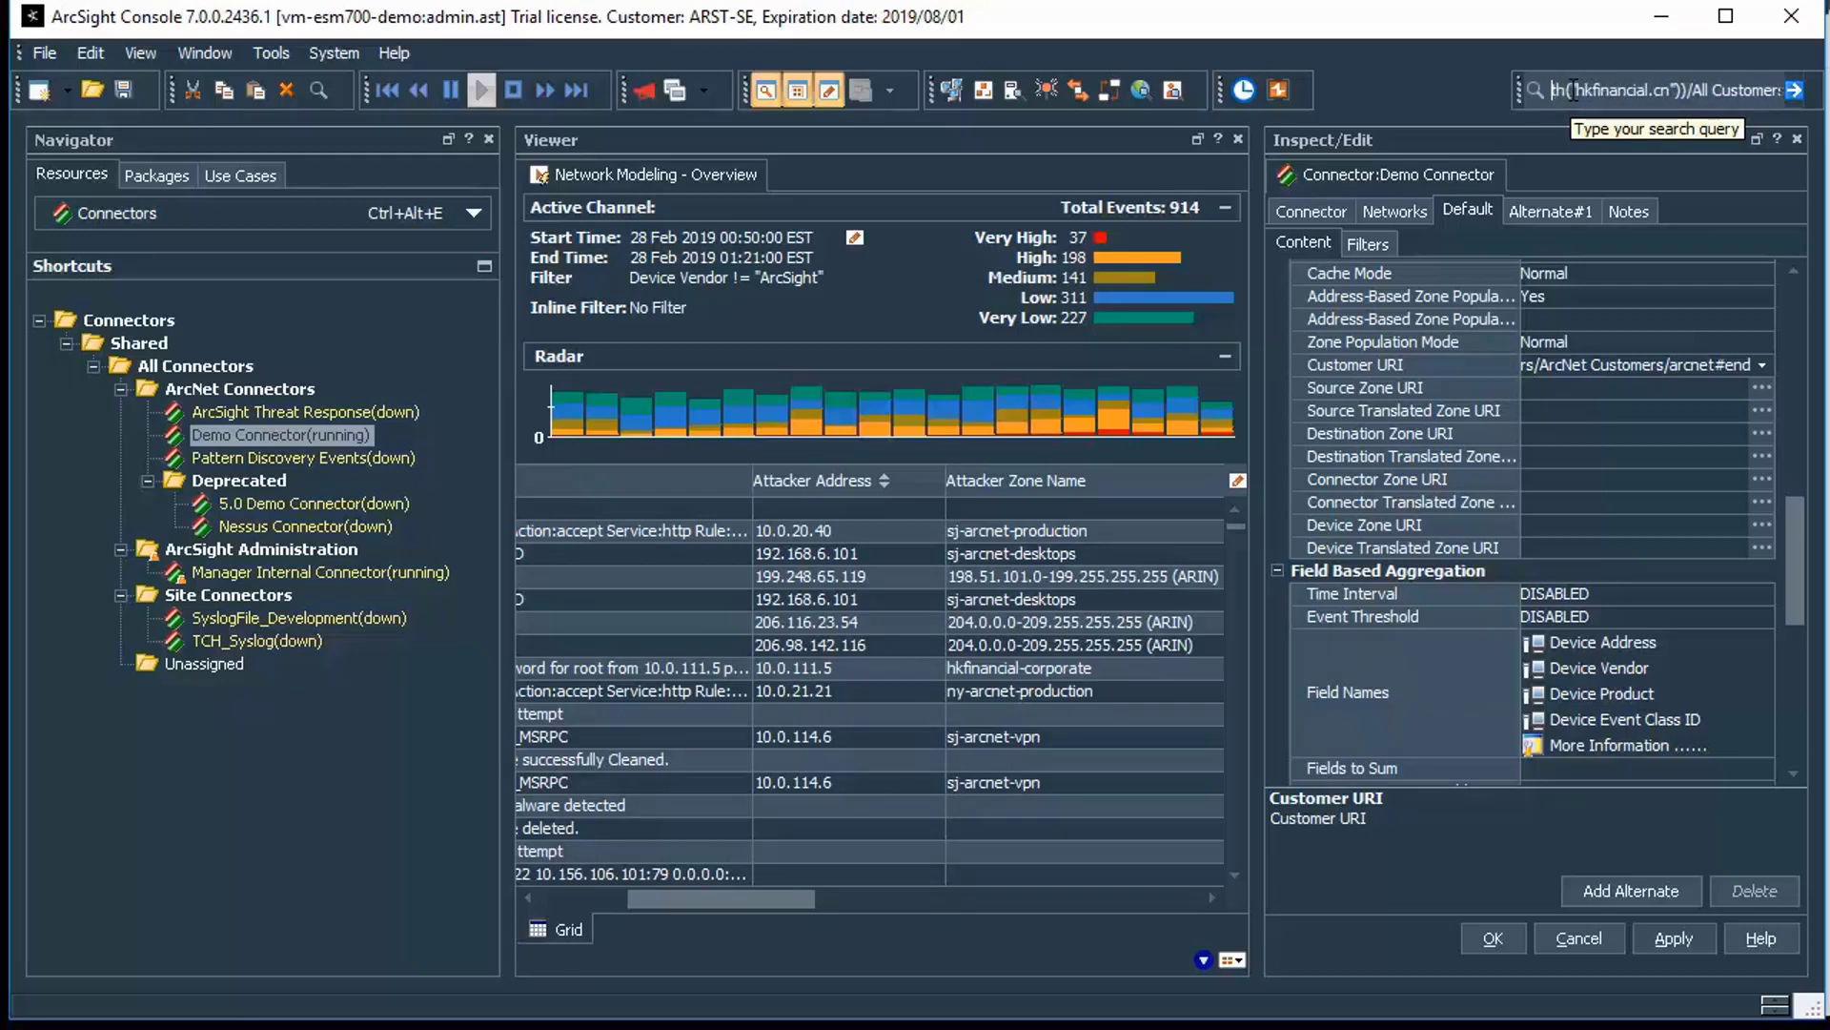
key(Left)
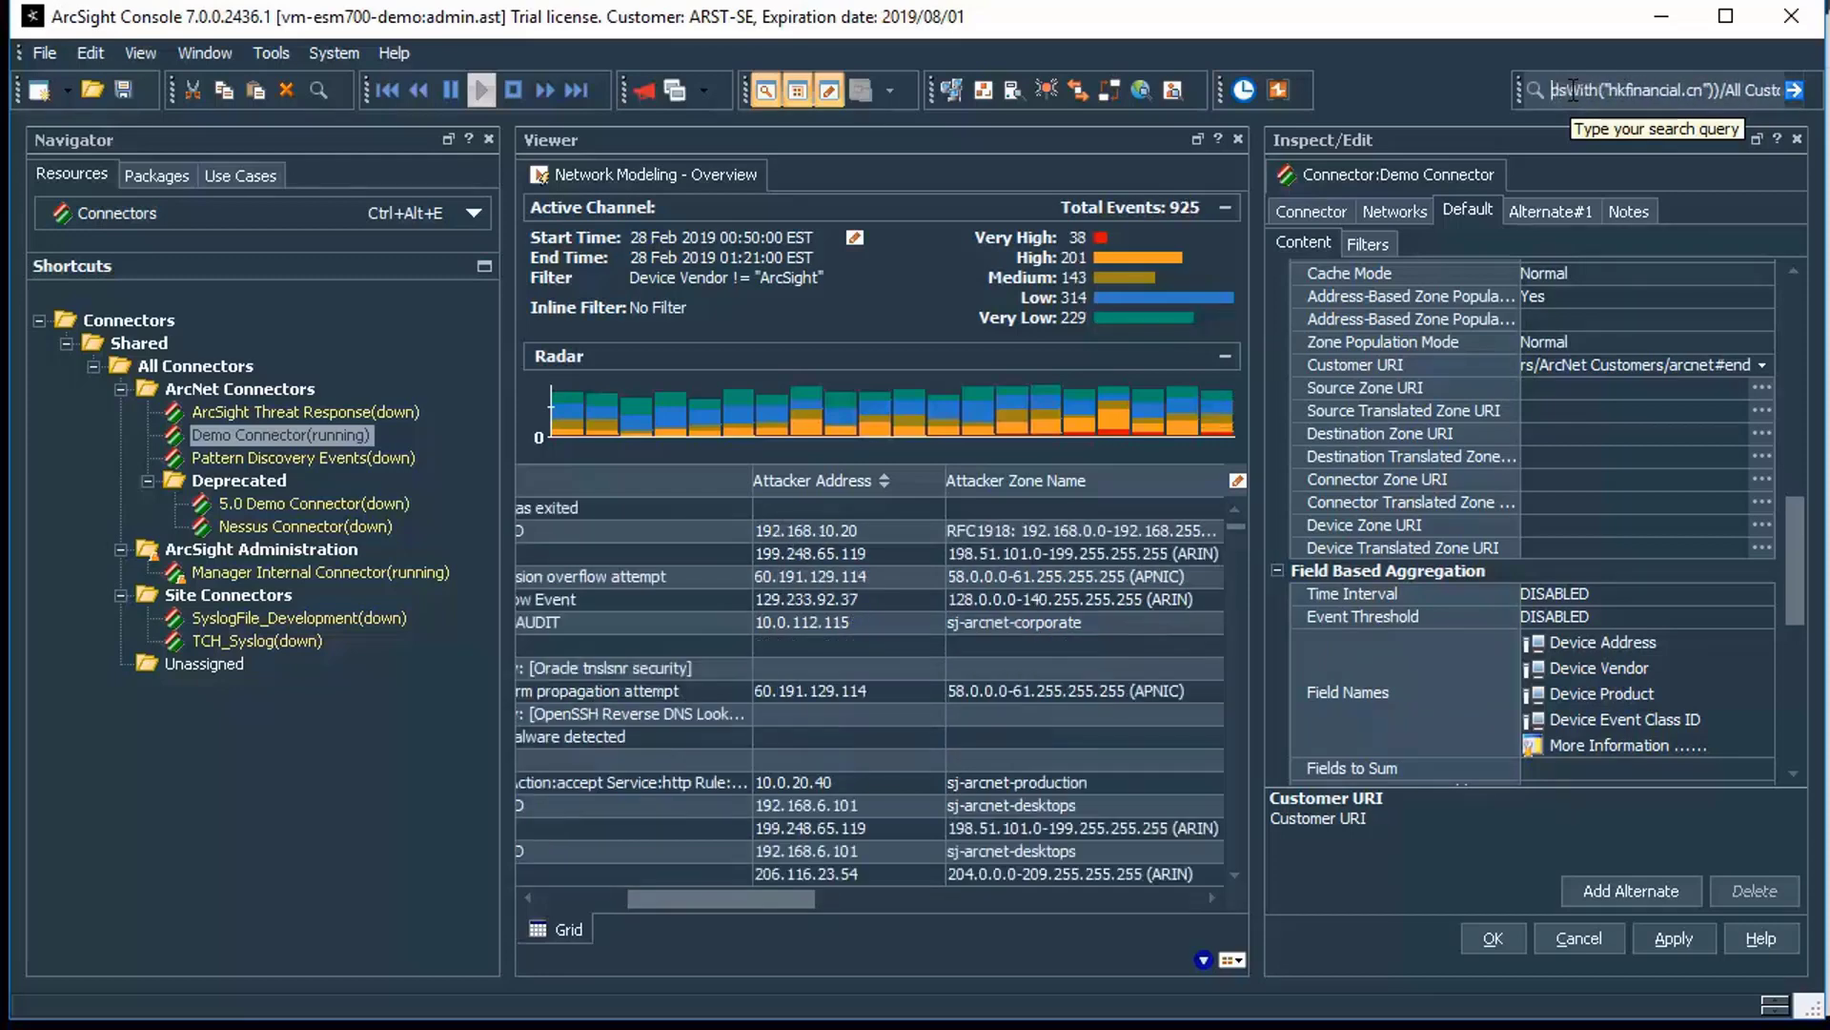
key(Left)
key(Left)
key(Left)
key(Left)
key(Left)
key(Left)
key(Left)
key(Left)
key(Left)
key(Left)
key(Left)
key(Left)
key(Left)
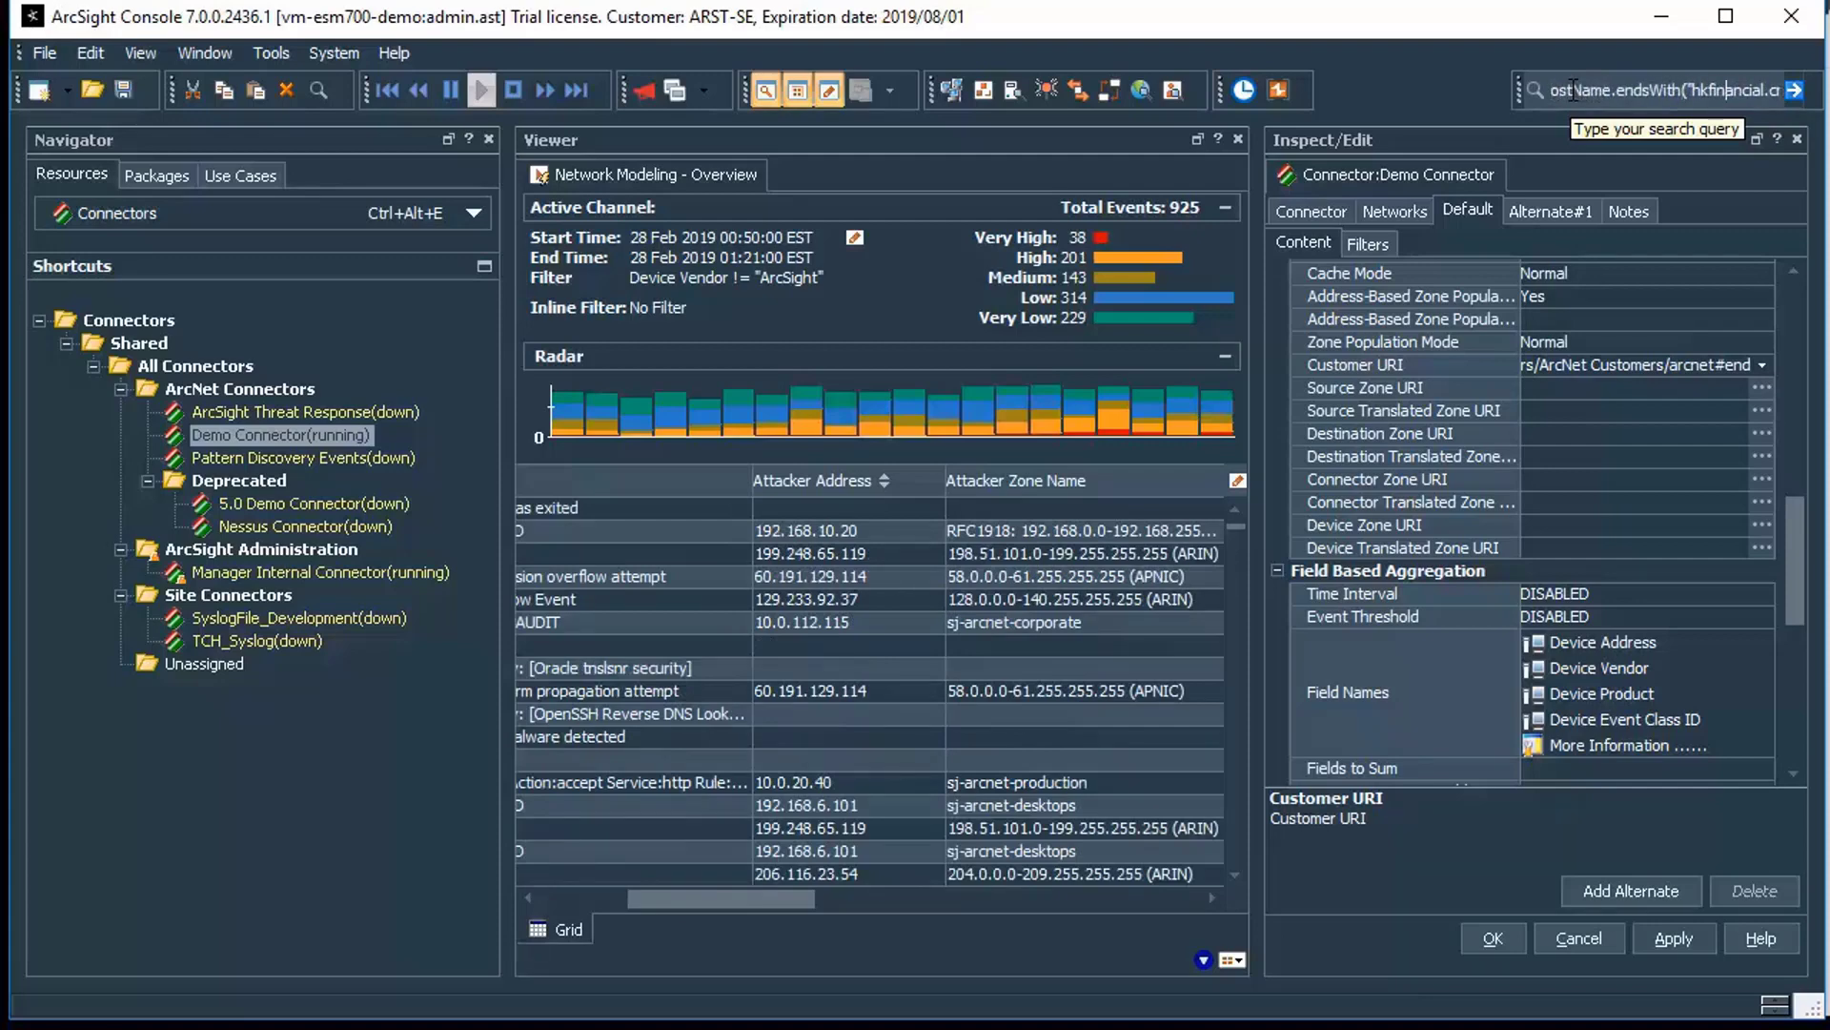
key(Right)
key(Right)
key(Right)
key(Right)
key(Right)
key(Right)
key(Right)
key(Right)
key(Right)
key(Right)
key(Right)
key(Right)
key(Right)
key(Right)
key(Right)
key(Right)
key(Right)
key(Right)
key(Right)
key(Right)
key(Right)
key(Right)
key(Right)
key(Right)
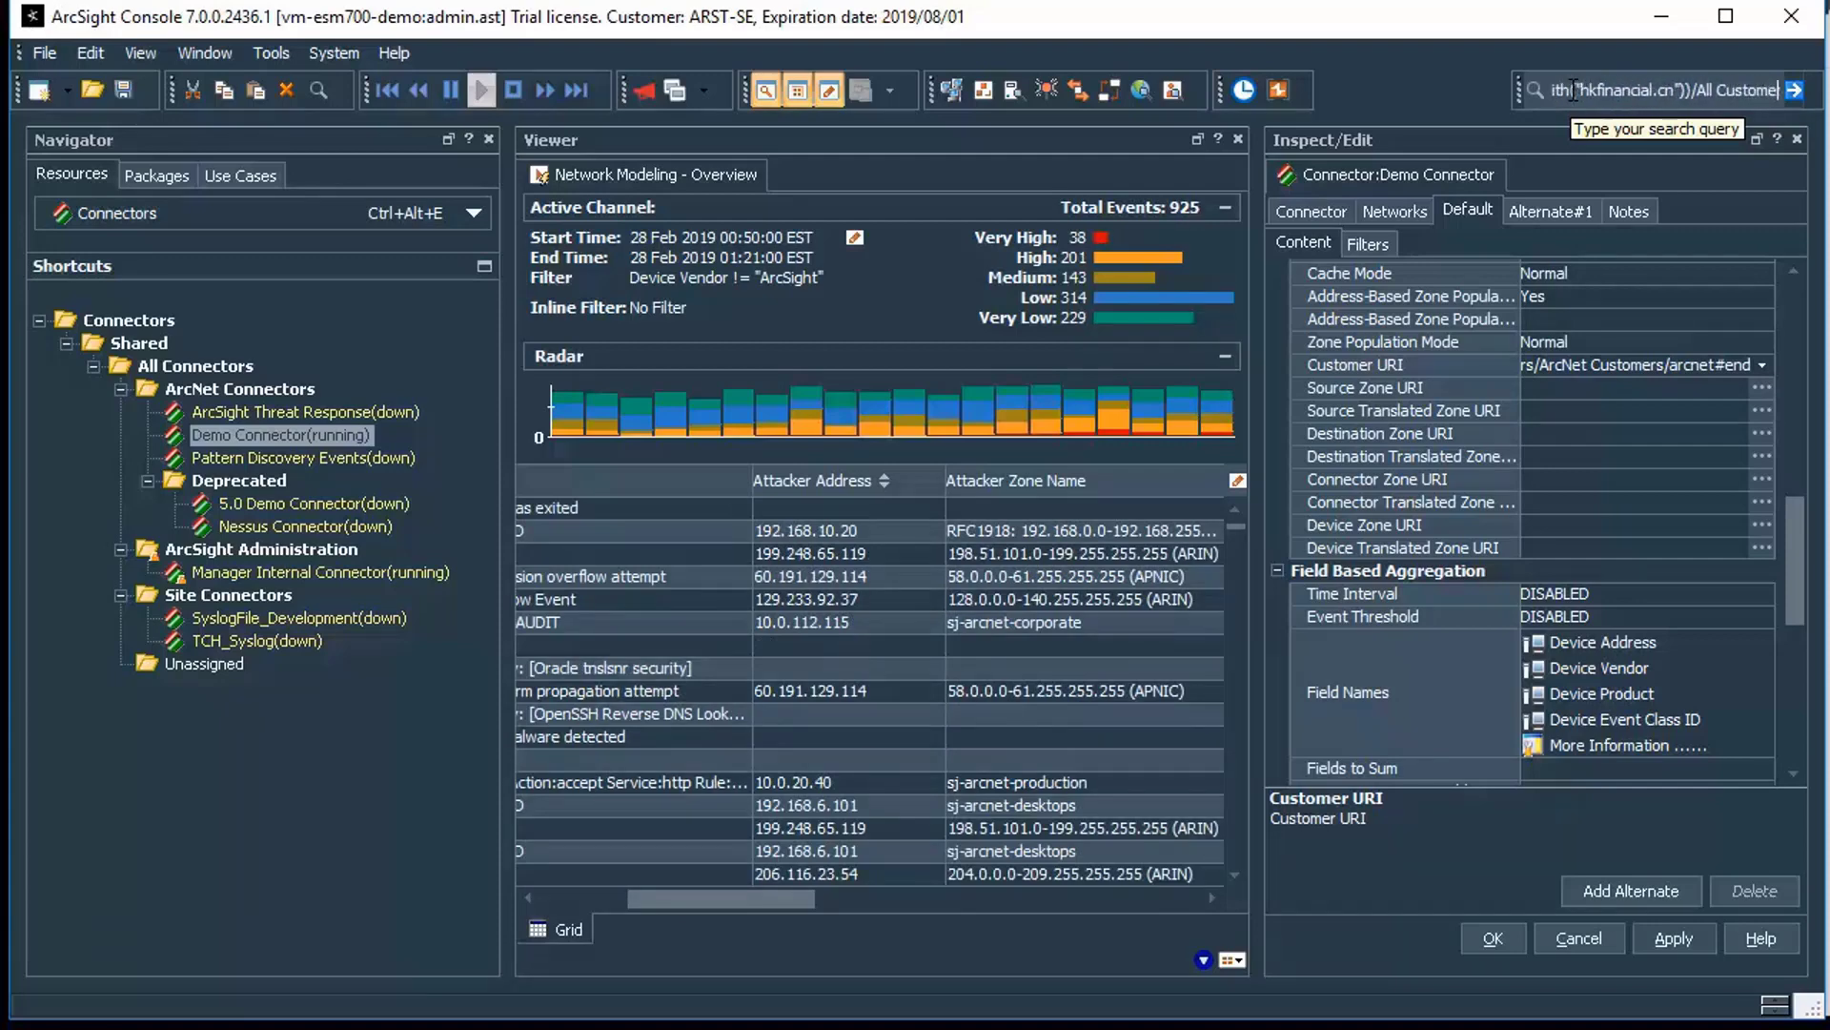
key(Right)
key(Right)
key(Right)
key(Right)
key(Right)
key(Right)
key(Right)
key(Right)
key(Right)
key(Right)
key(Right)
key(Right)
key(Right)
key(Right)
key(Right)
key(Right)
key(Right)
key(Right)
key(Right)
key(Right)
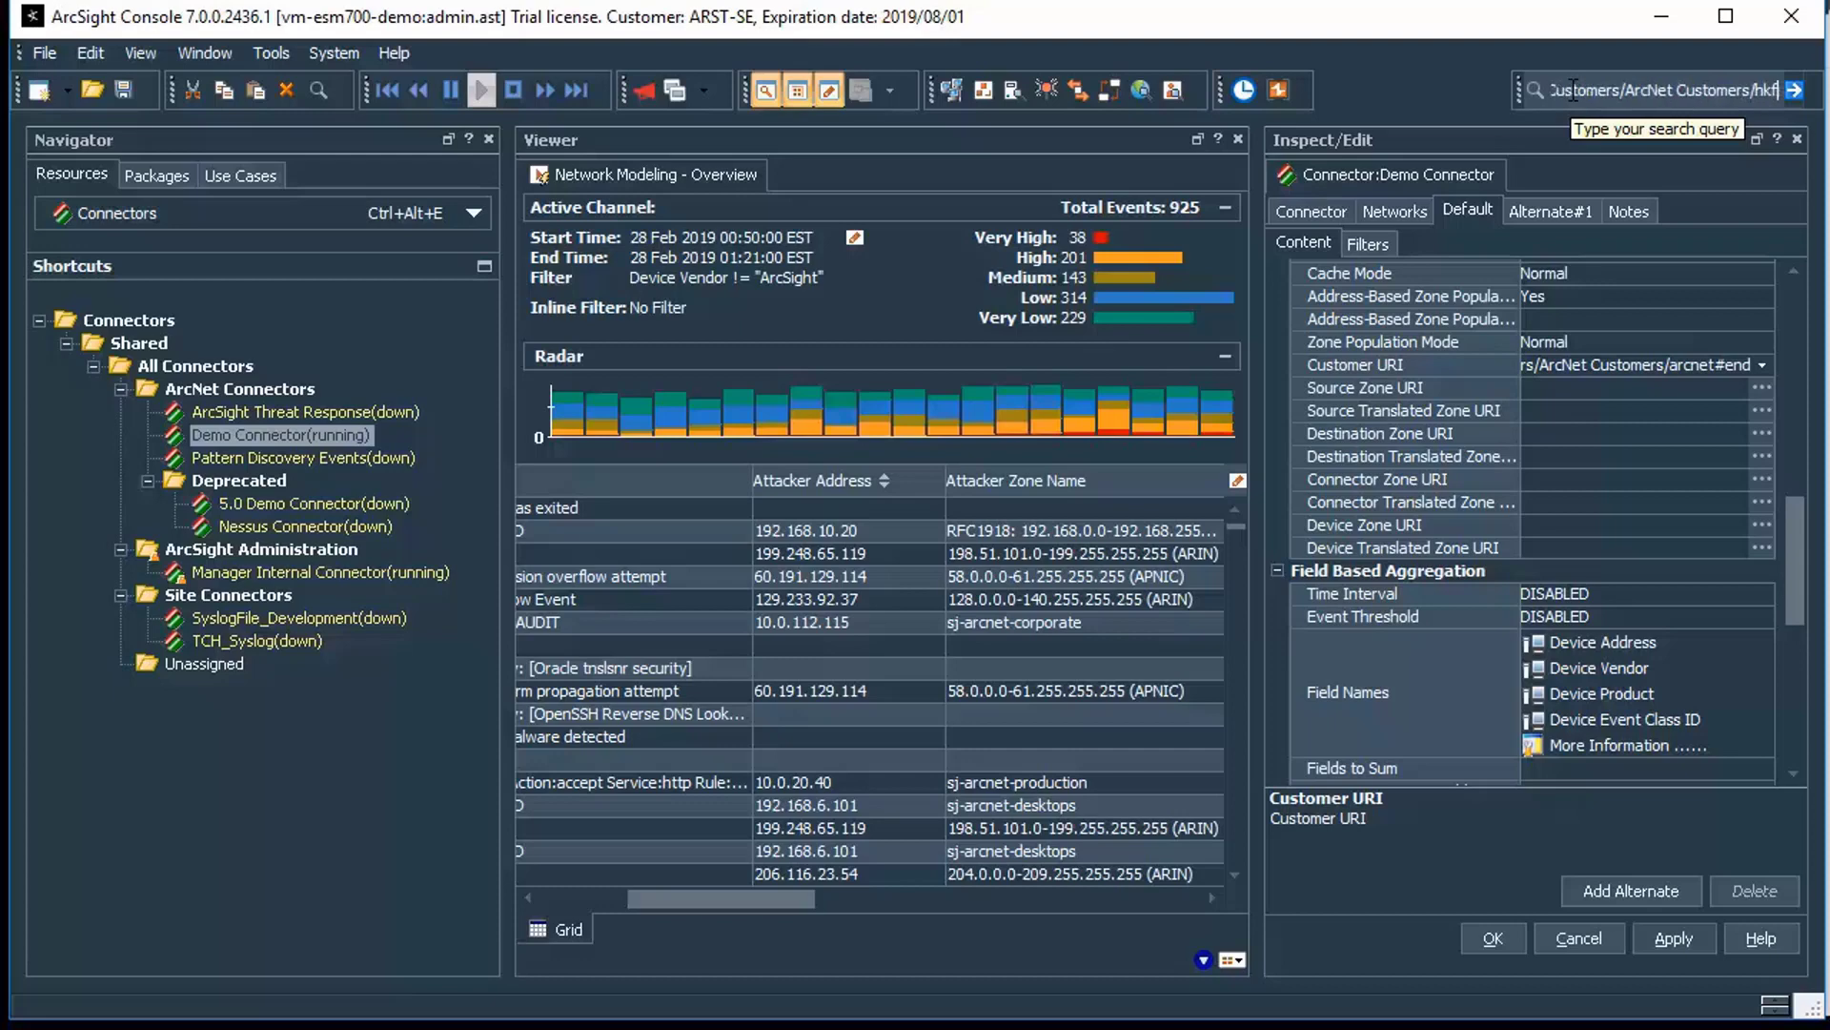
key(Right)
key(Right)
key(Right)
key(Right)
key(Right)
key(Right)
key(Right)
key(Right)
key(Right)
key(Right)
key(Right)
key(Right)
key(Right)
key(Right)
key(Right)
key(Right)
key(Right)
key(Right)
key(Right)
key(Right)
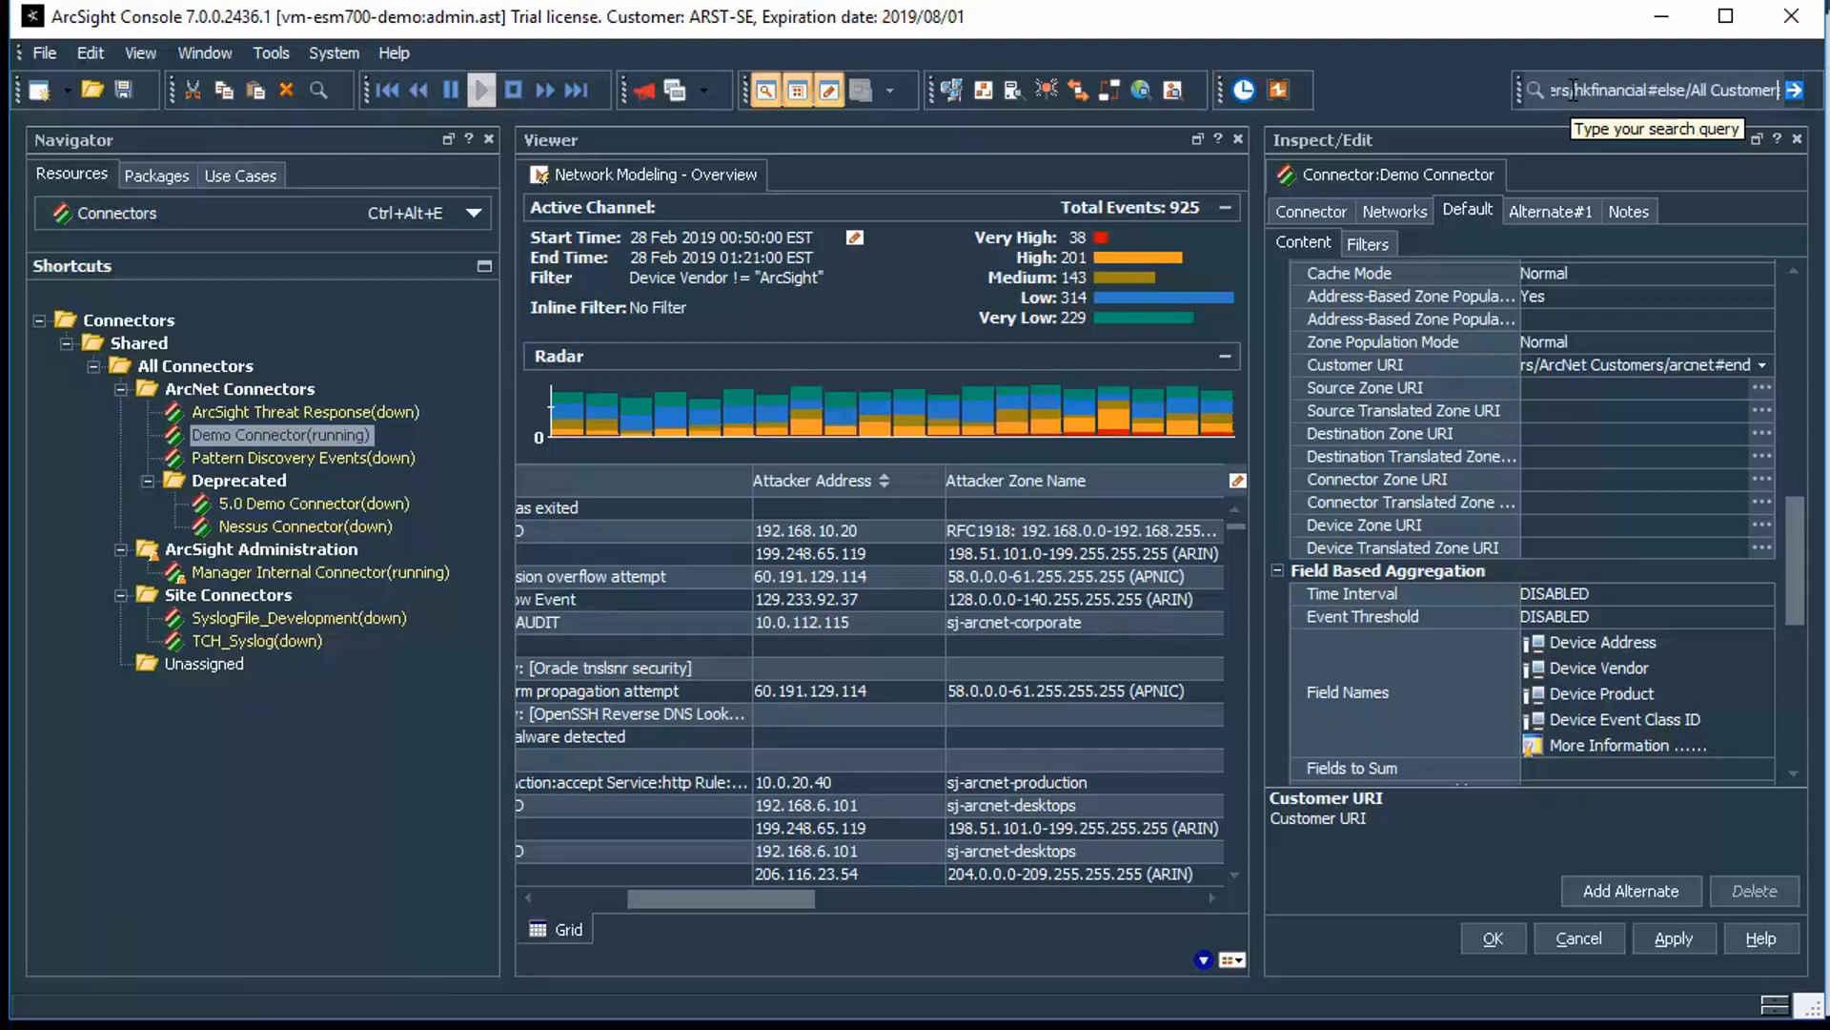
key(Right)
key(Right)
key(Right)
key(Right)
key(Right)
key(Right)
key(Right)
key(Right)
key(Right)
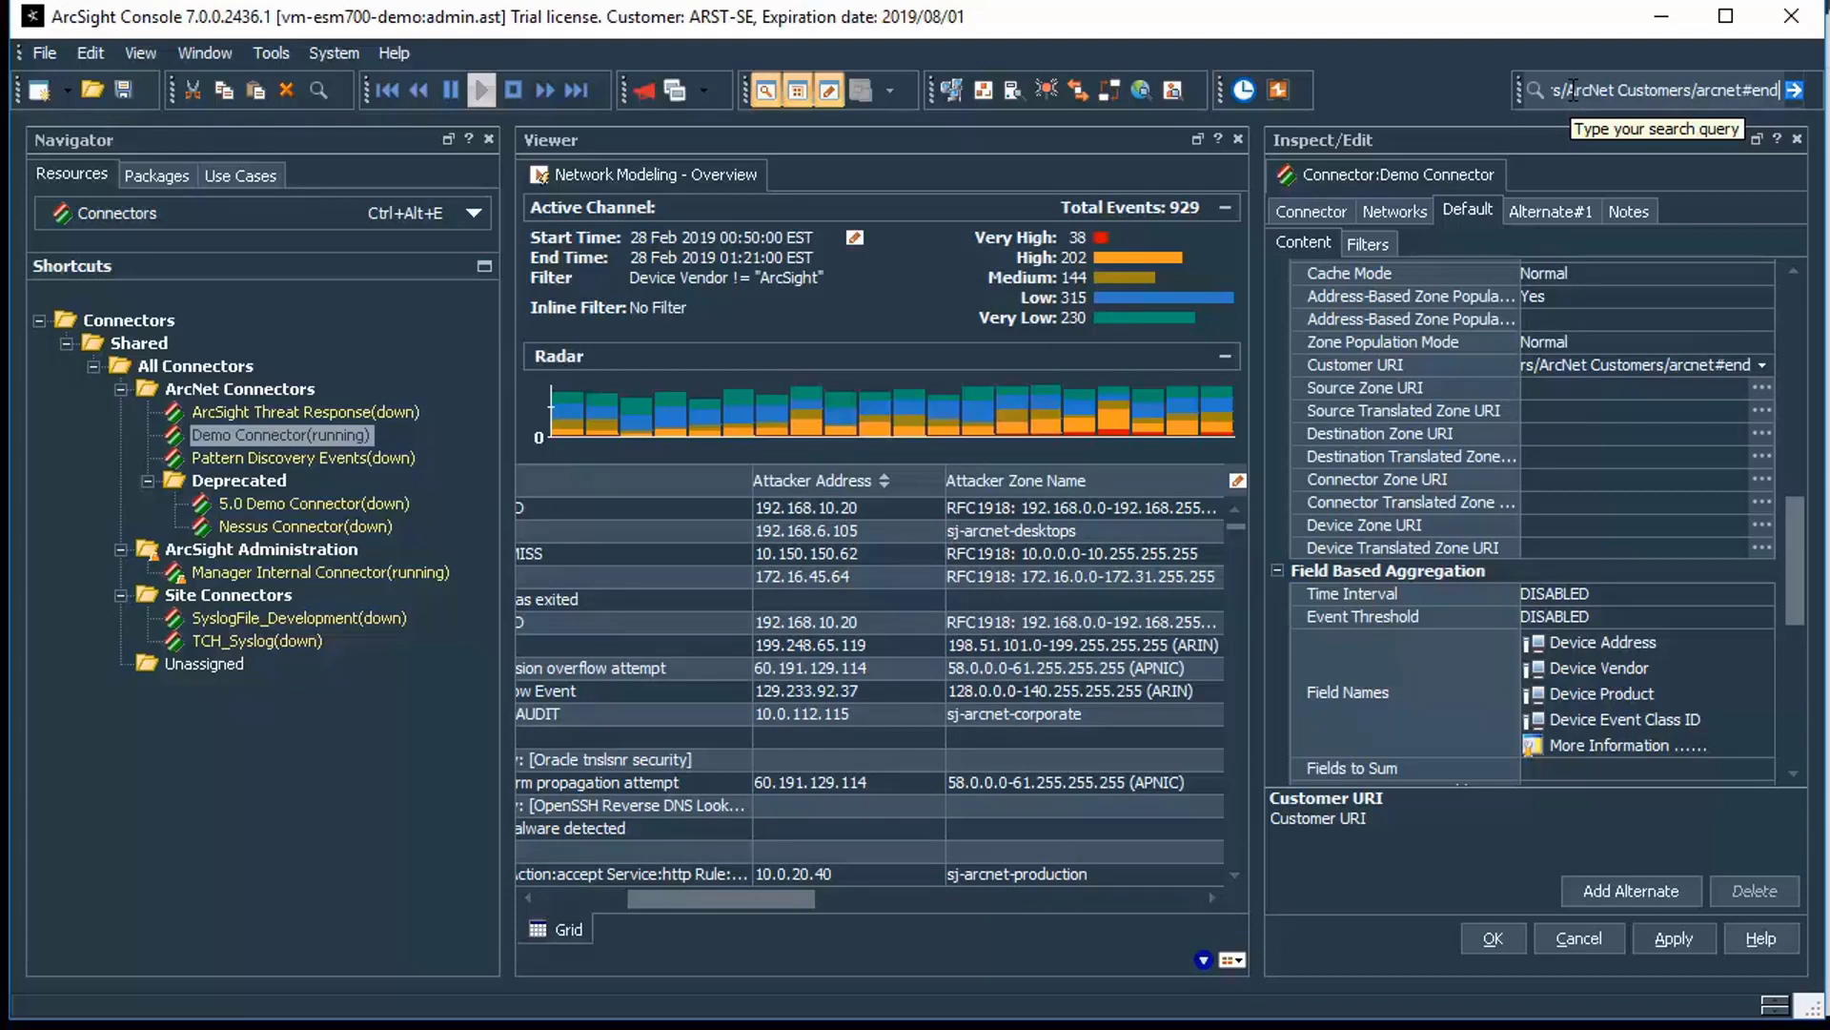
click(1588, 354)
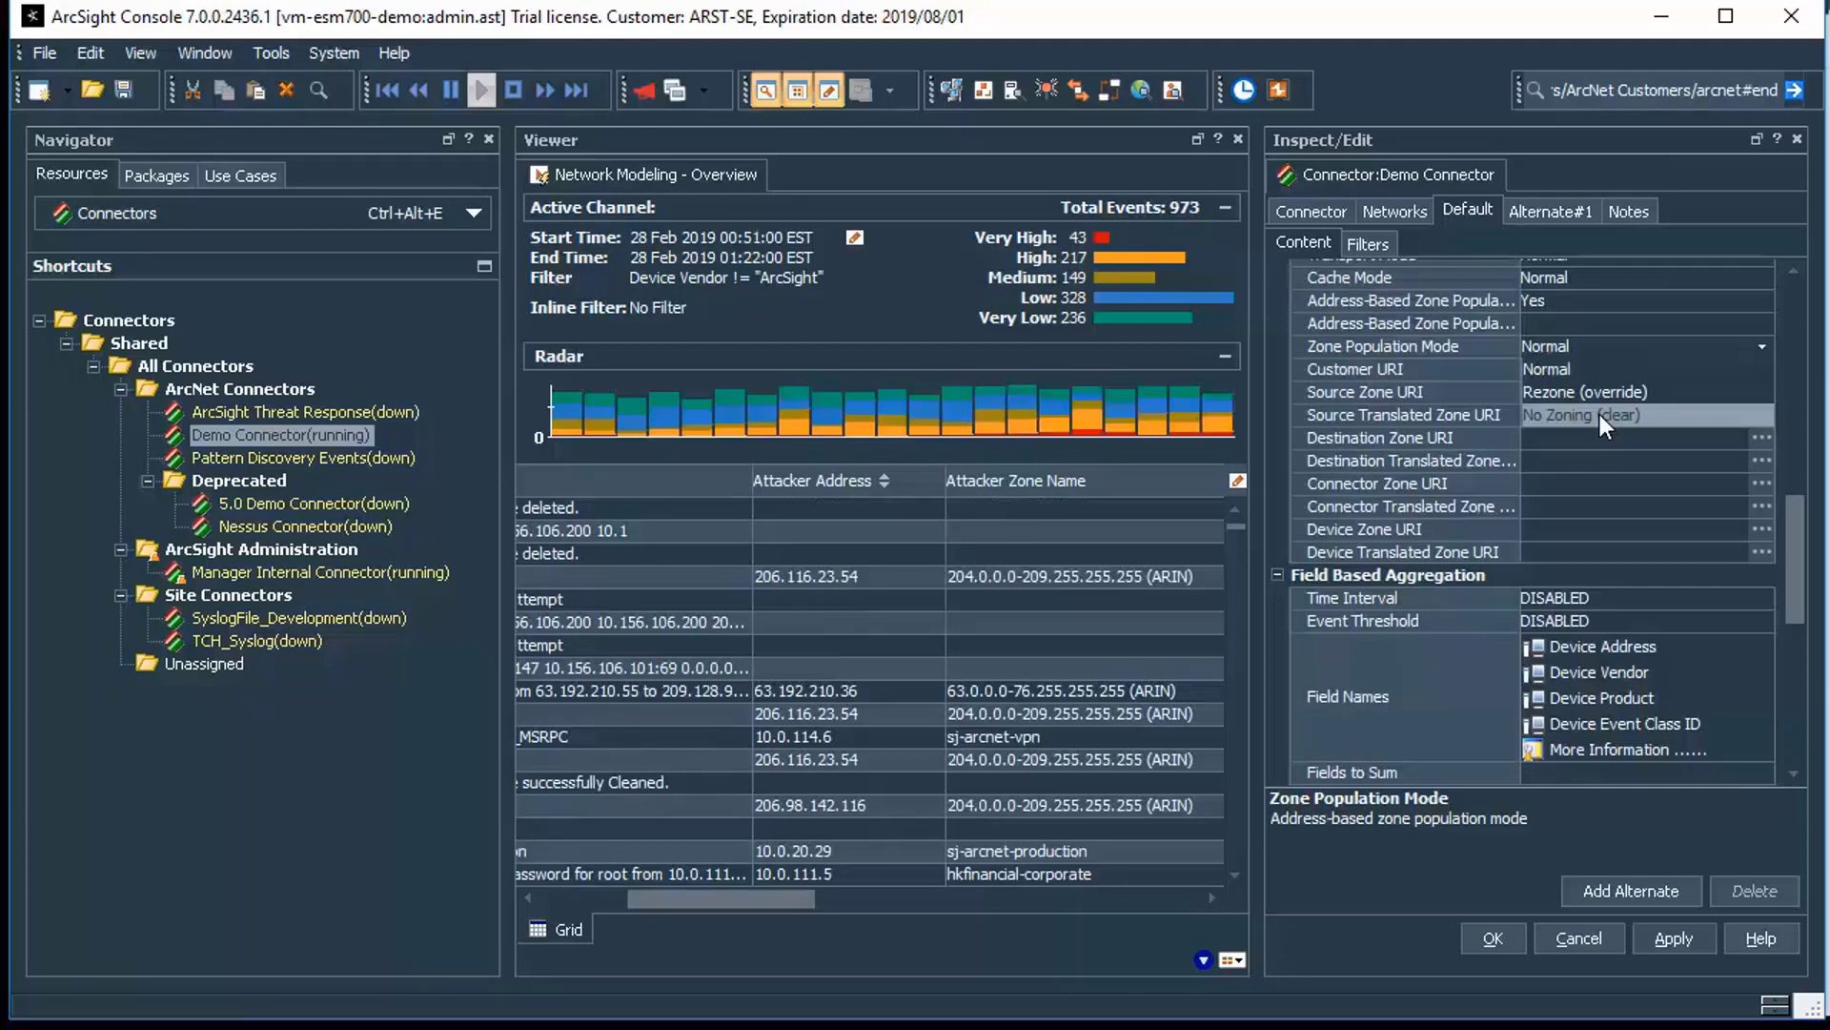
click(1644, 336)
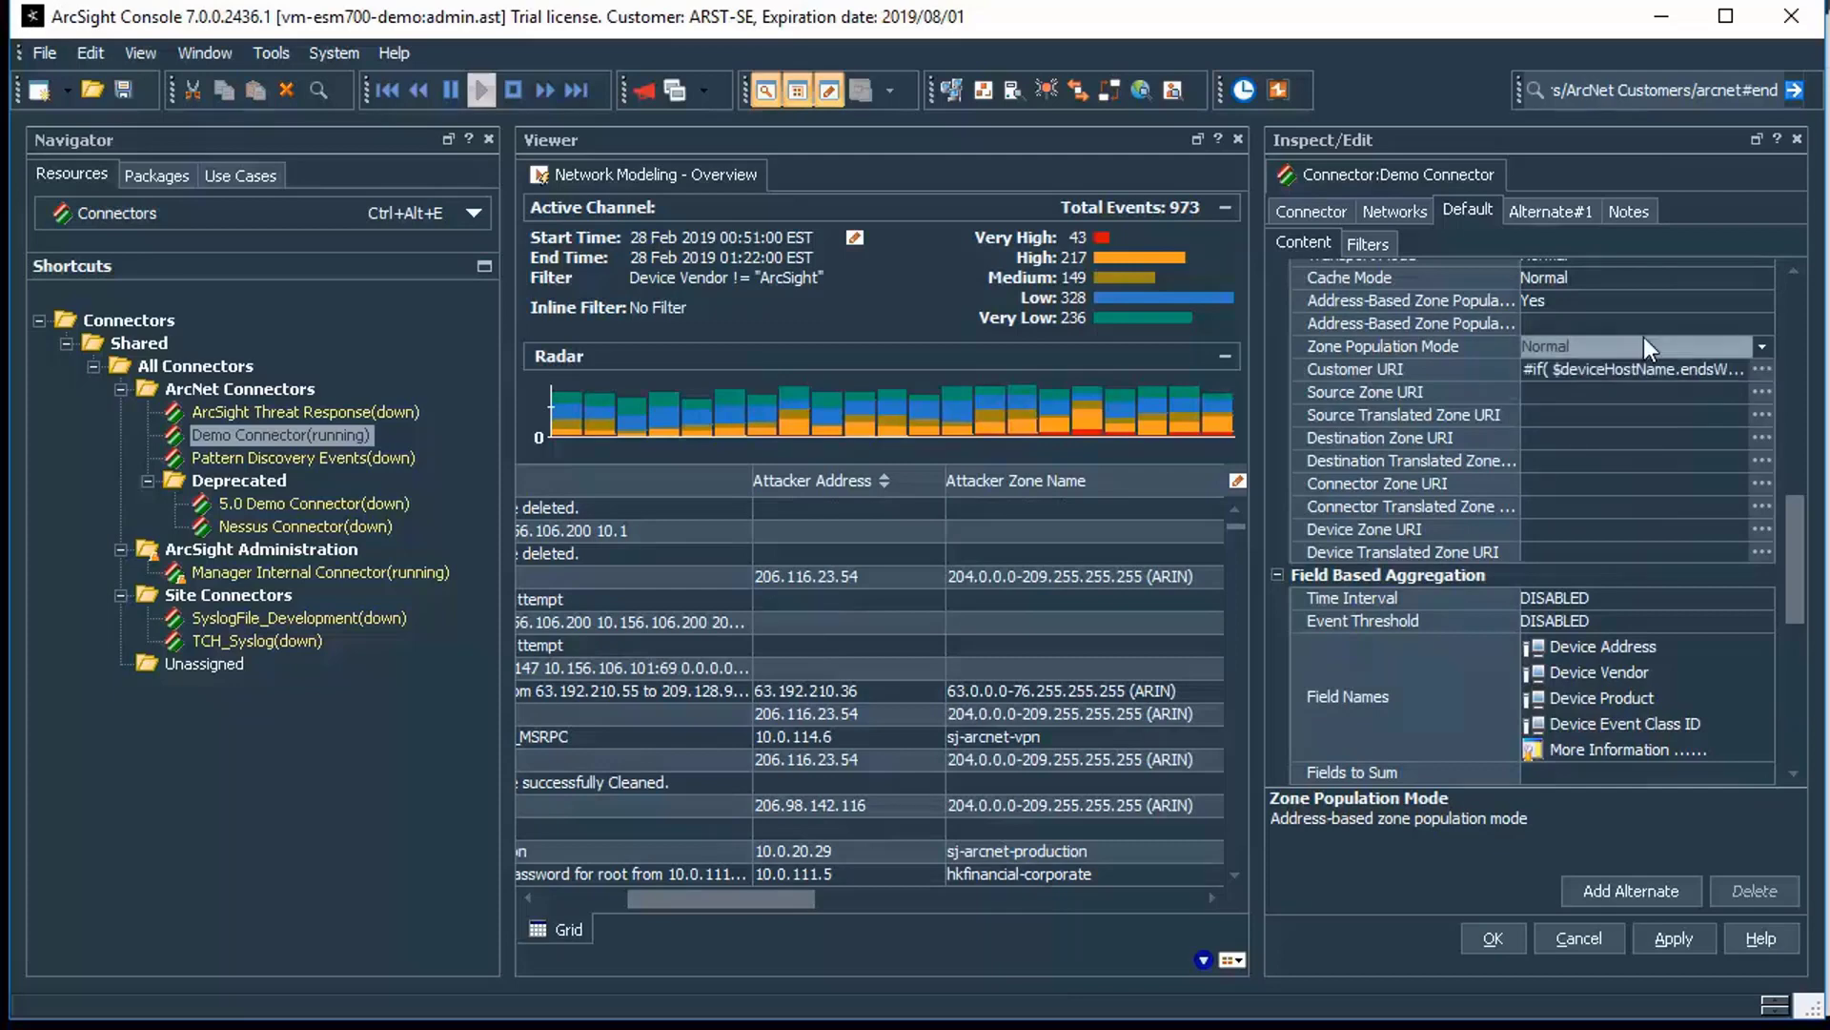